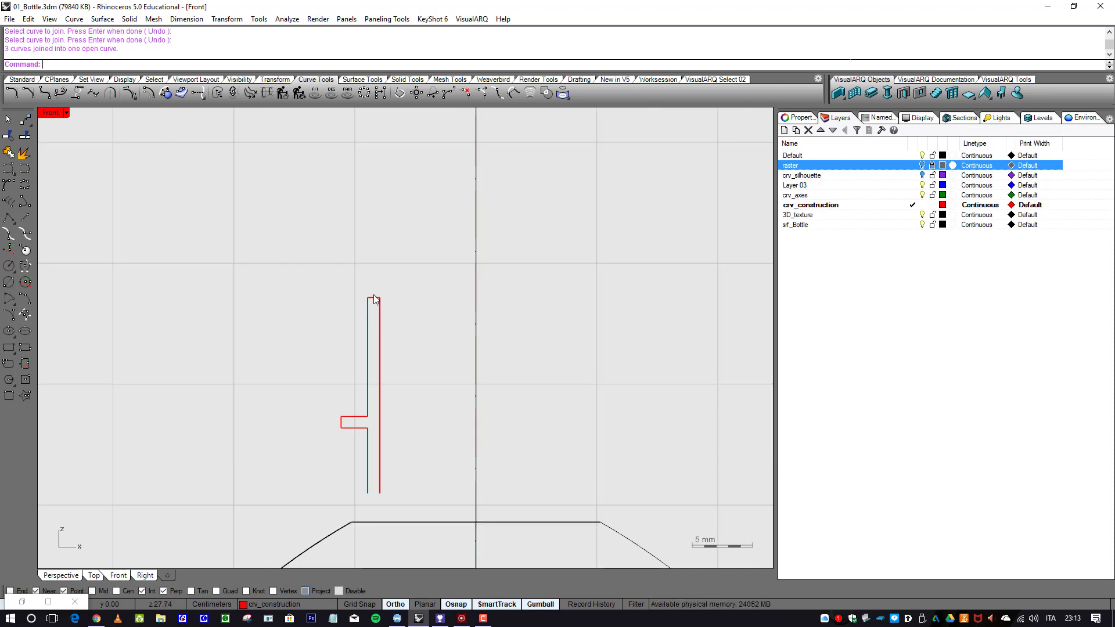
scroll(395, 447, down, 3)
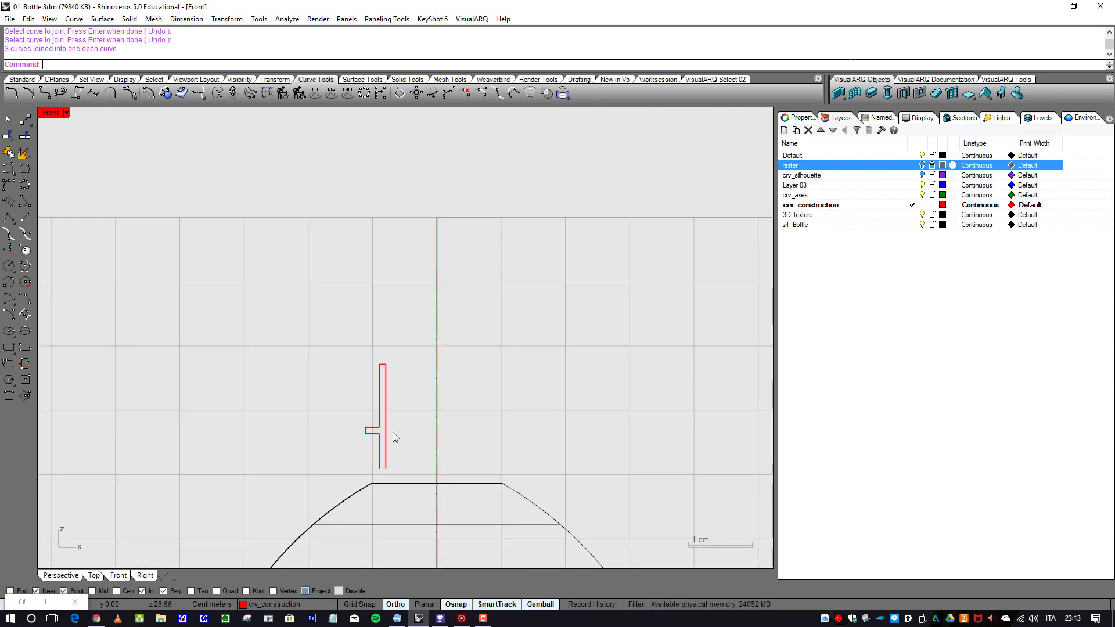
scroll(392, 455, up, 3)
scroll(368, 486, down, 3)
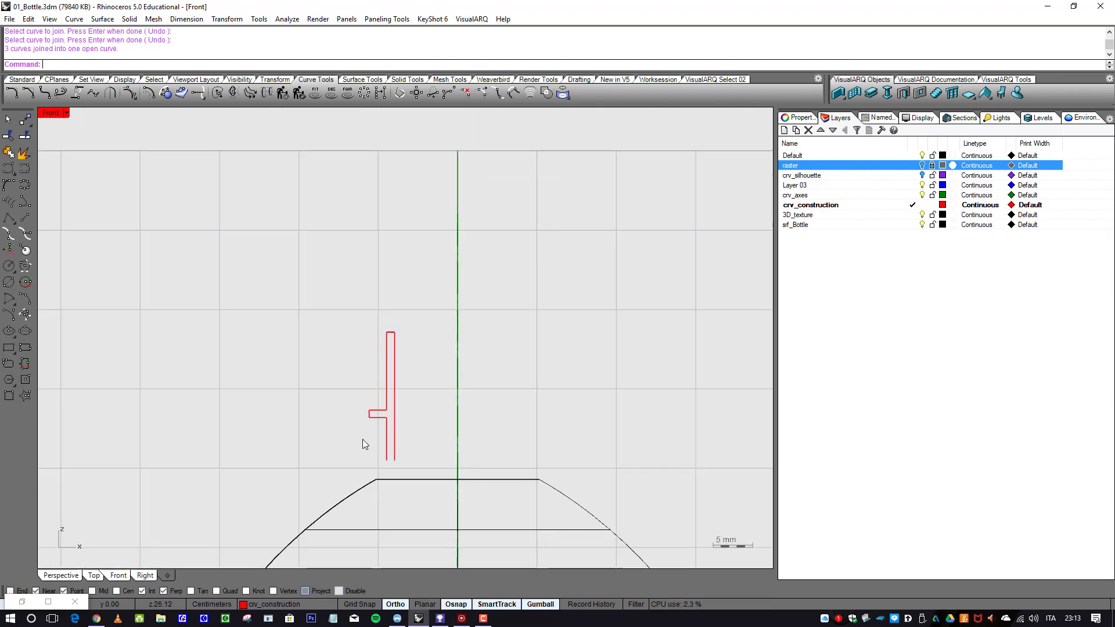
scroll(362, 439, up, 1)
- Maximize the Perspective view around the bottle's top opening and make srf_Bottle the current layer
double_click(50, 113)
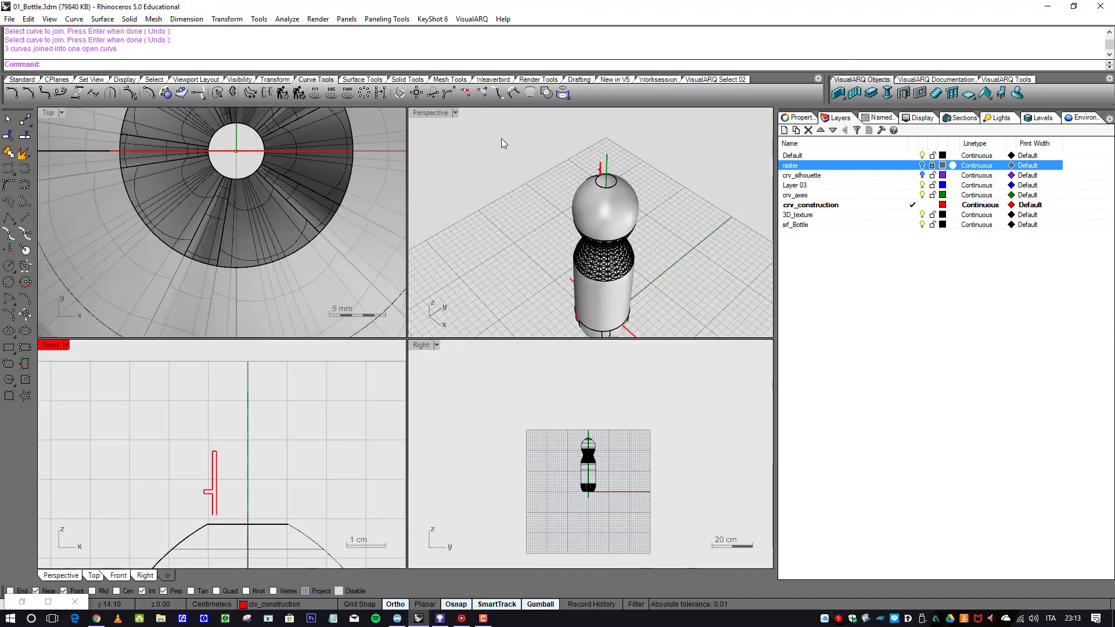
double_click(434, 115)
scroll(412, 215, up, 3)
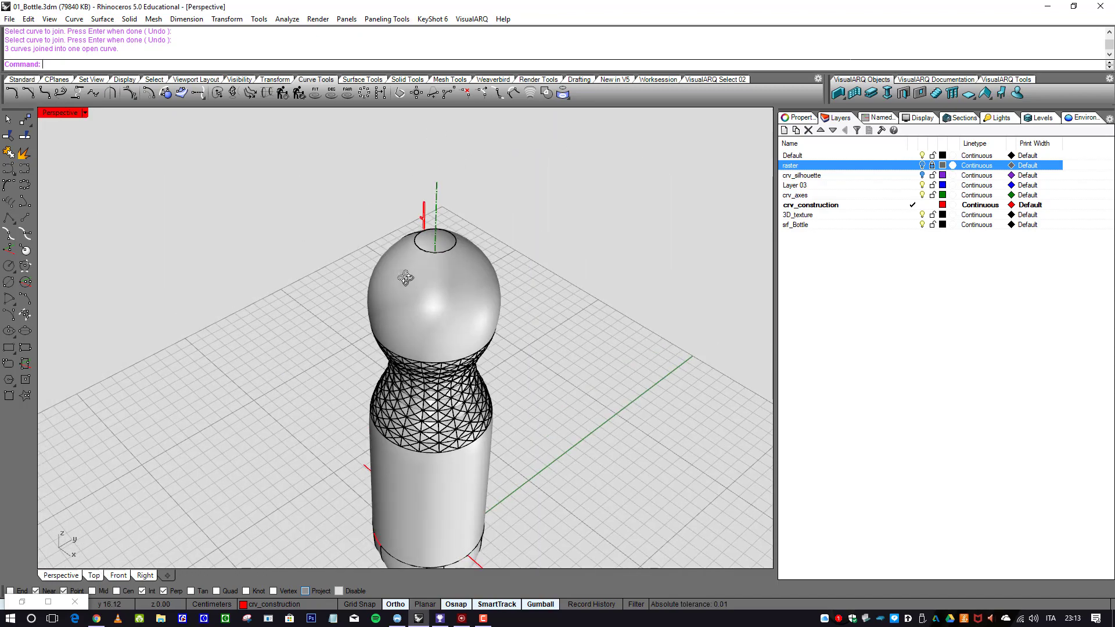
scroll(416, 260, up, 5)
scroll(426, 257, down, 2)
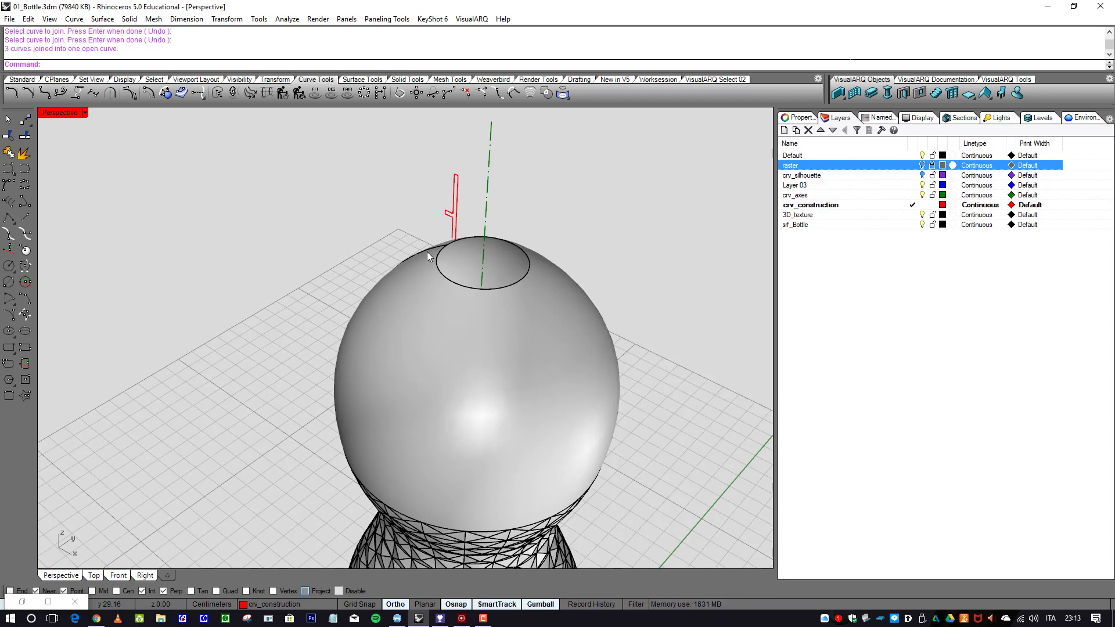
right_drag(504, 223, 455, 200)
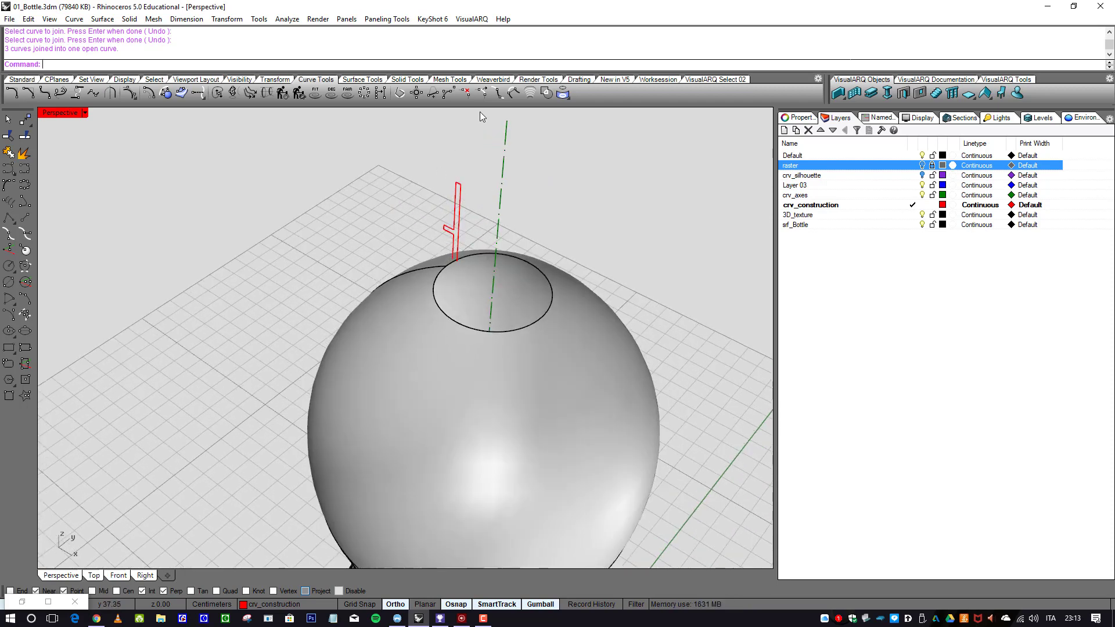
click(913, 225)
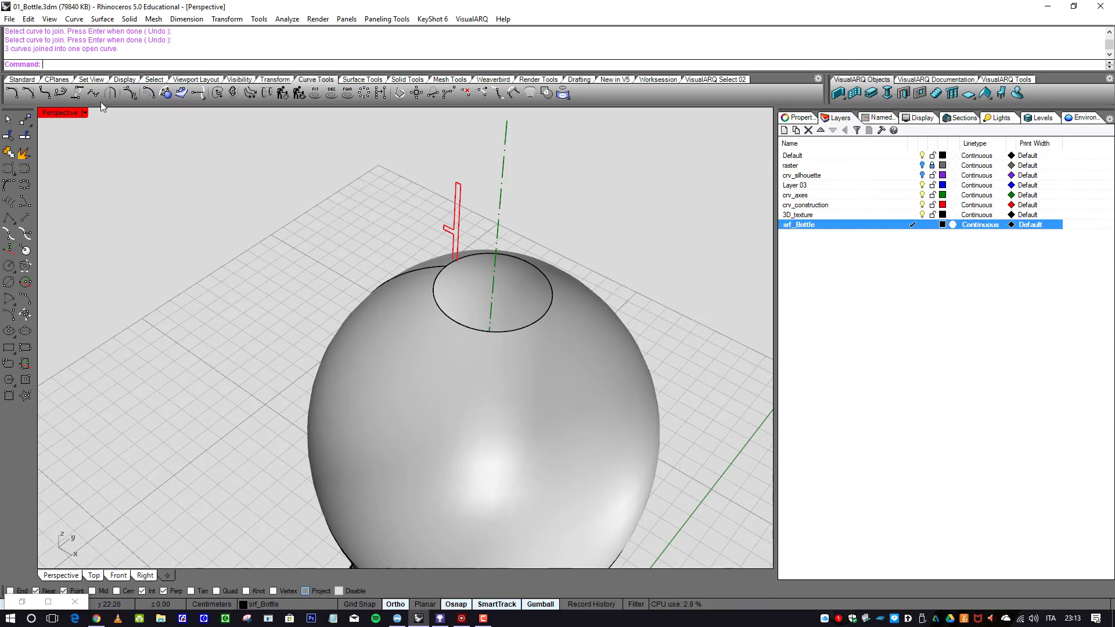
- Revolve the red neck profile curve a full circle around the bottle's vertical center axis
click(361, 81)
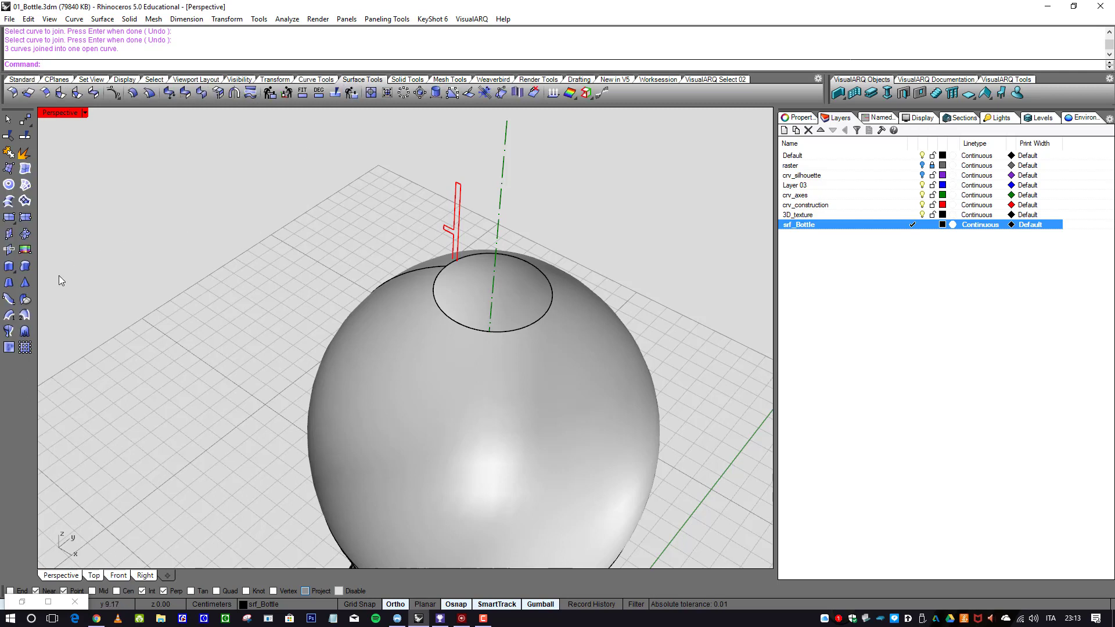
click(12, 335)
scroll(464, 201, up, 2)
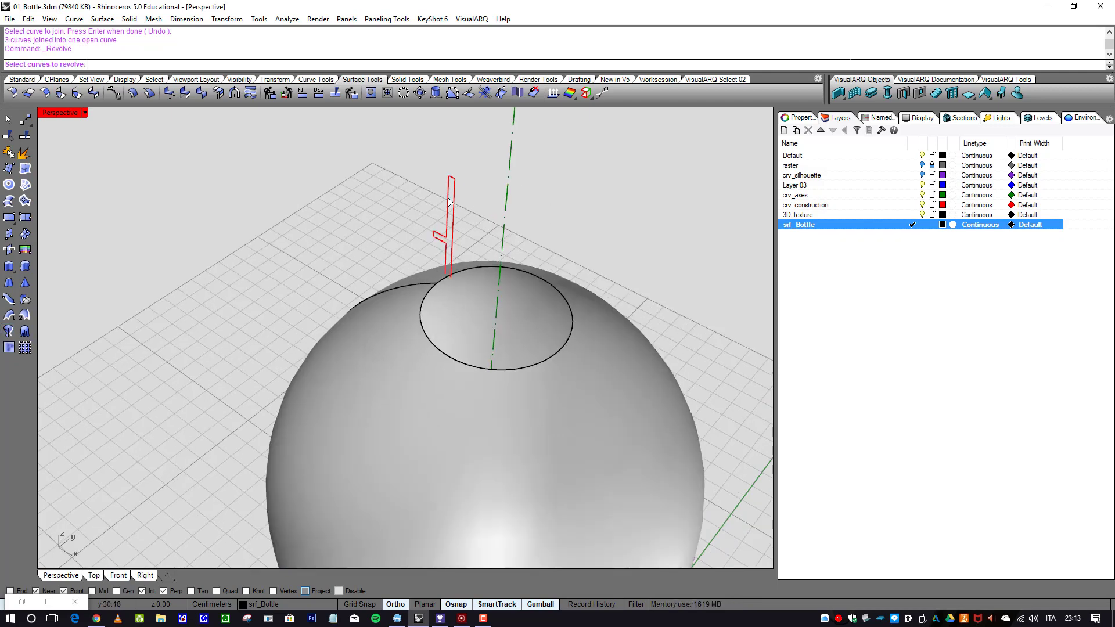
click(450, 201)
key(Return)
scroll(479, 194, down, 3)
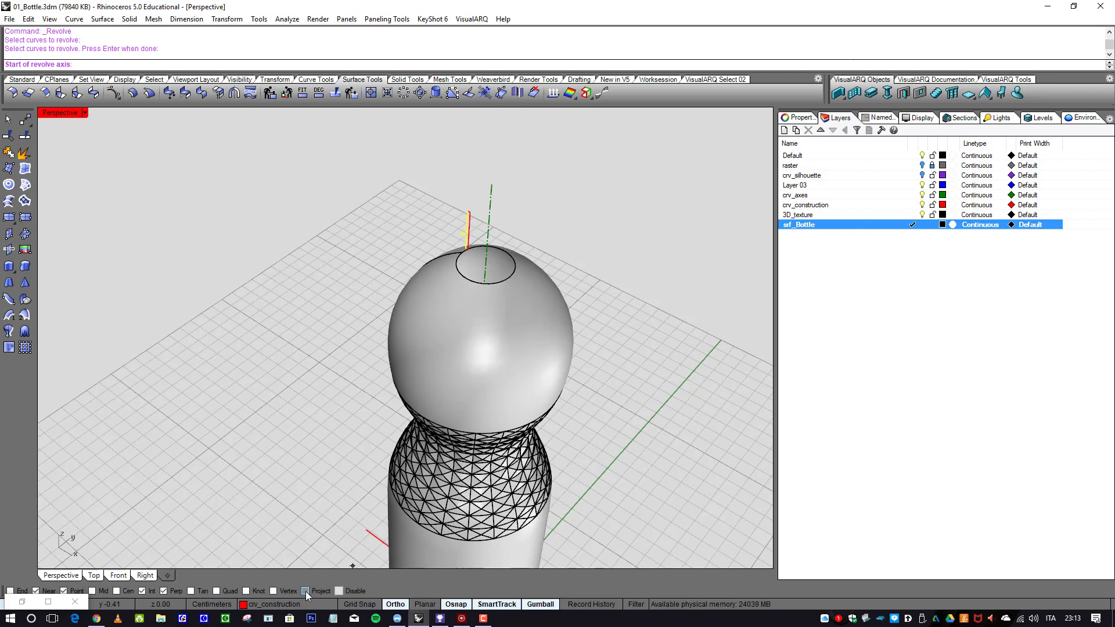
click(492, 186)
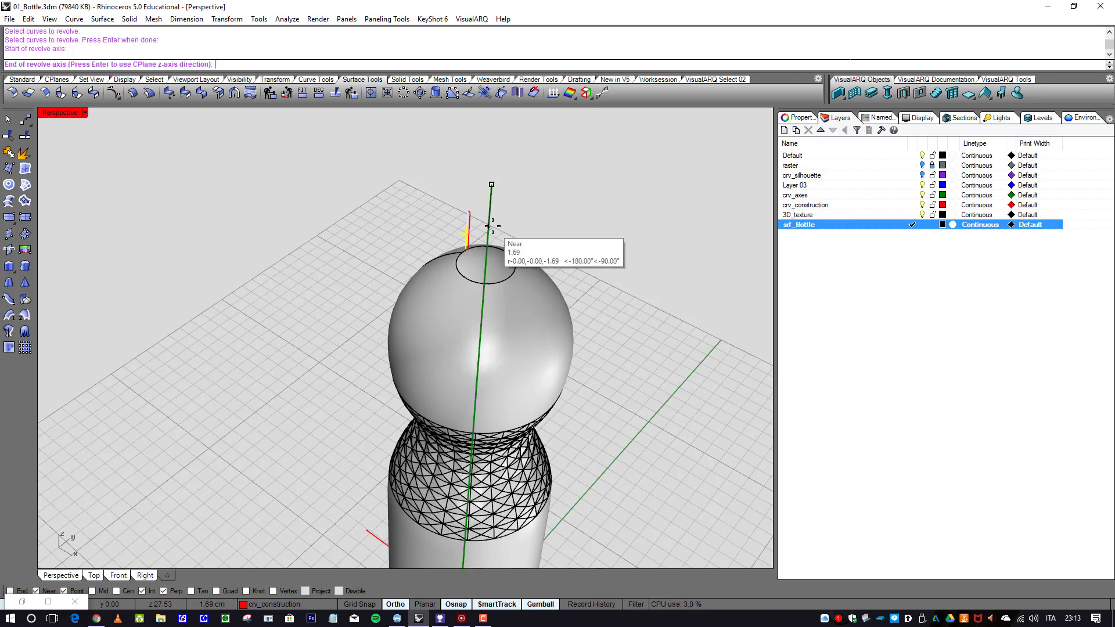
click(489, 222)
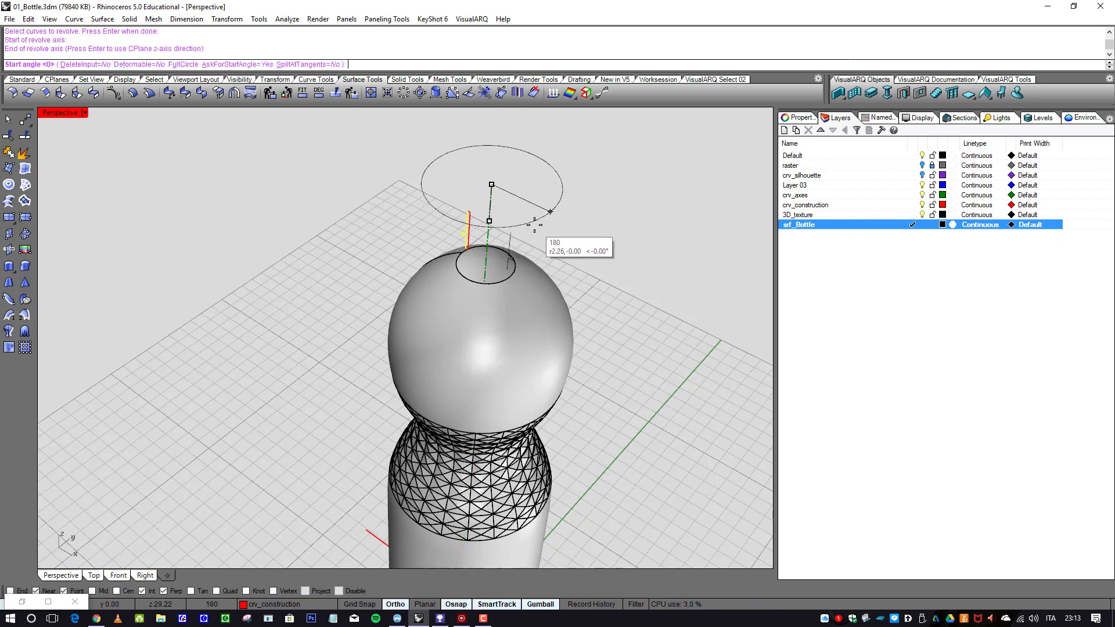
click(180, 64)
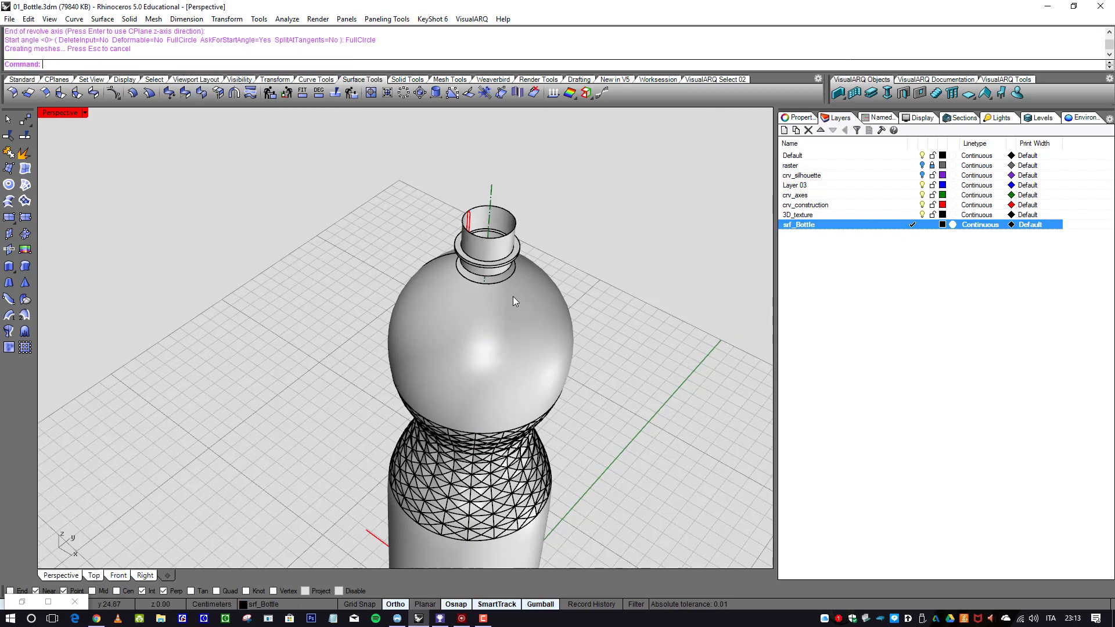
- Examine the revolved neck above the bottle opening from the side in Perspective and in the maximized Front view
right_drag(514, 297, 545, 224)
right_click(545, 224)
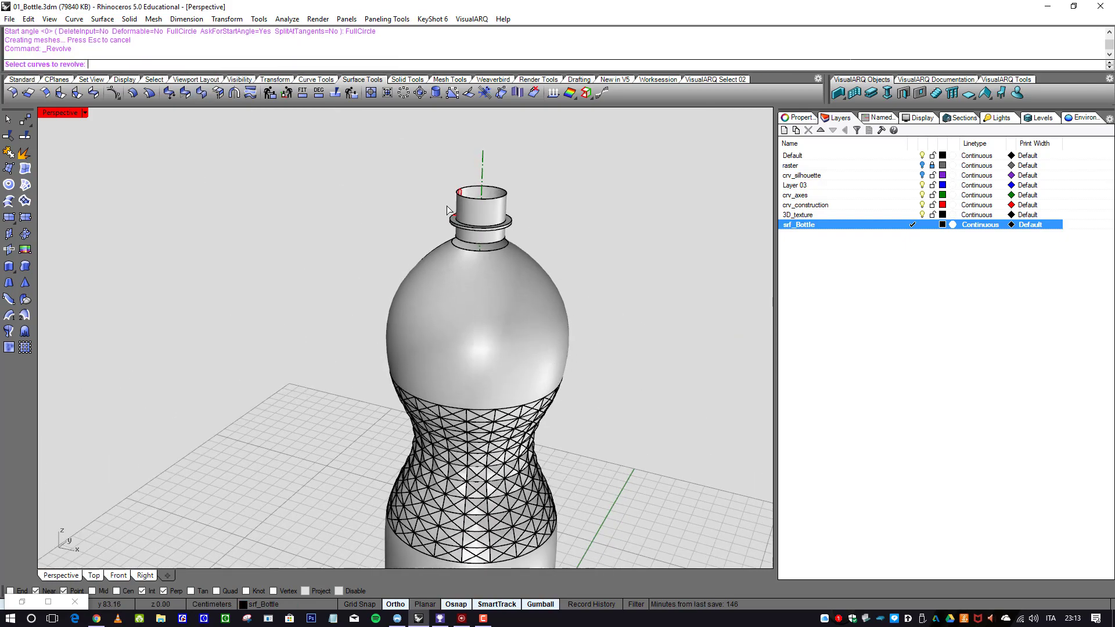
scroll(423, 212, up, 4)
right_drag(423, 213, 383, 232)
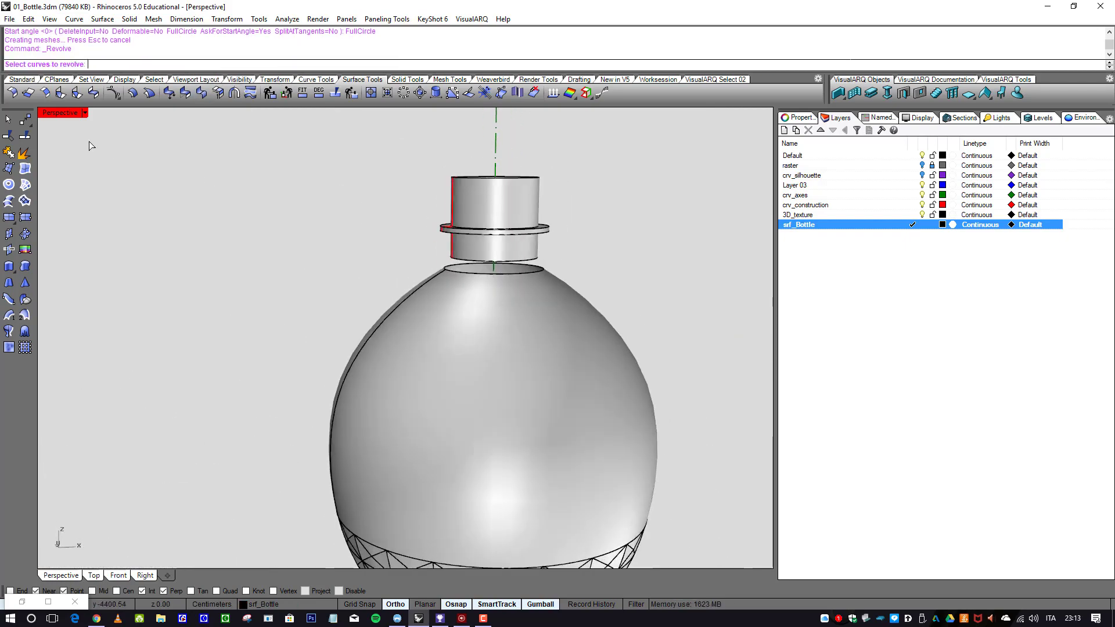
double_click(64, 116)
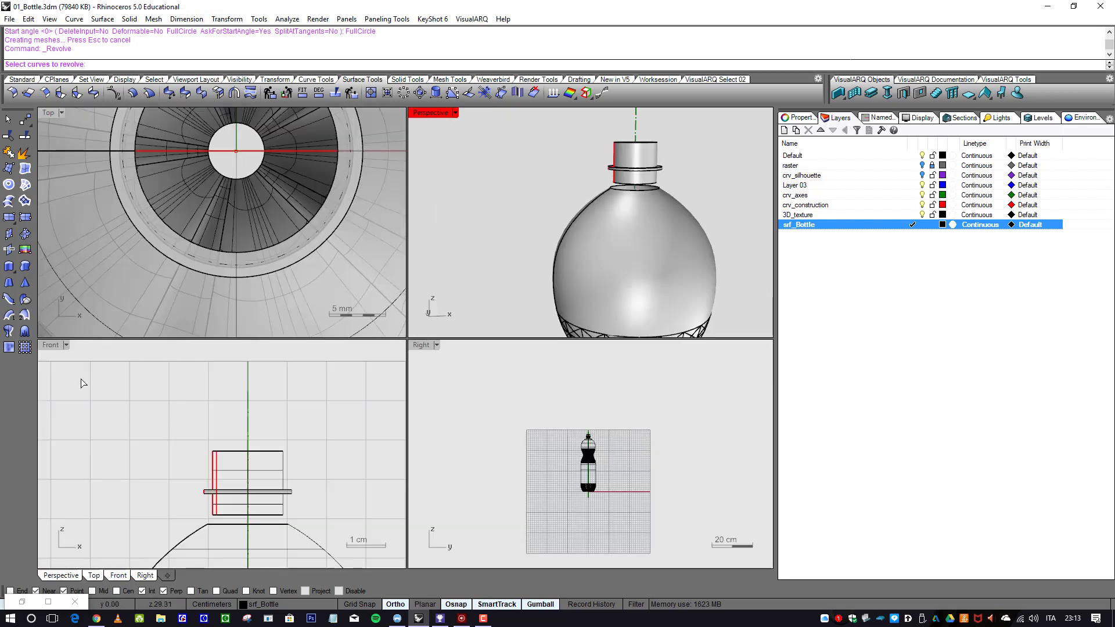
double_click(53, 346)
scroll(371, 384, up, 2)
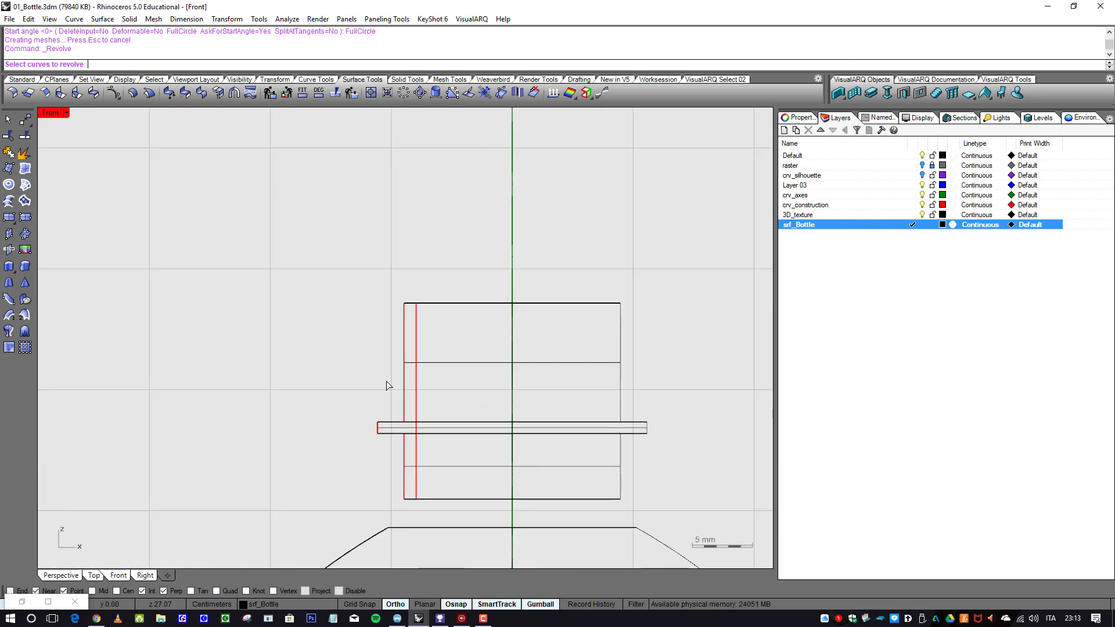
scroll(395, 372, up, 1)
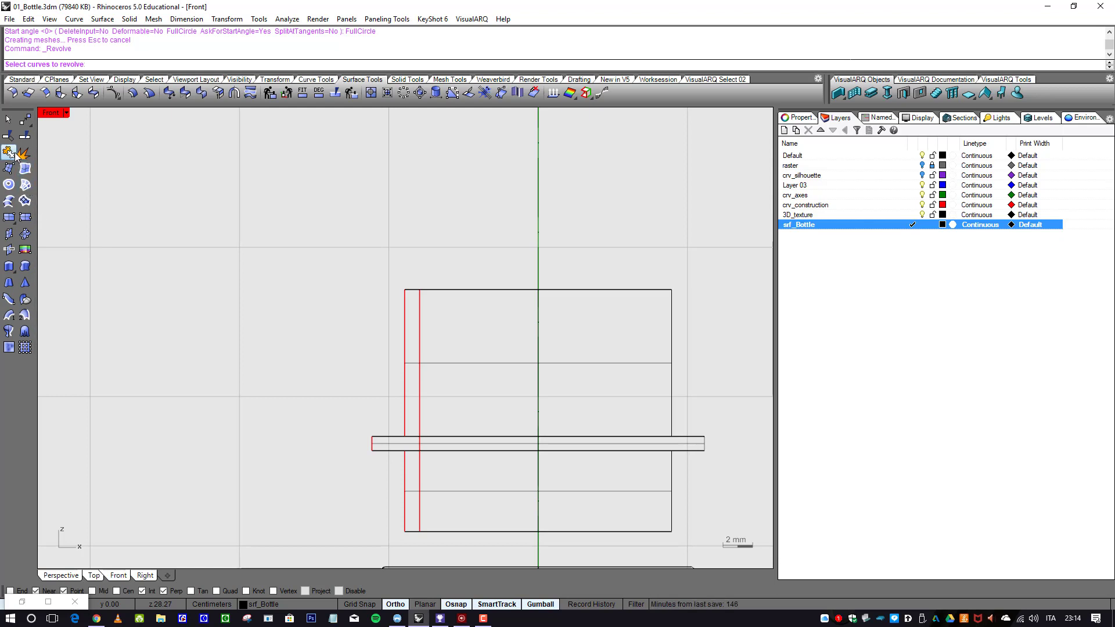
- Draw a 3-sided inscribed polygon with a radius of about 0.13 cm on the neck's outer wall above the collar, one corner pointing outward
click(318, 81)
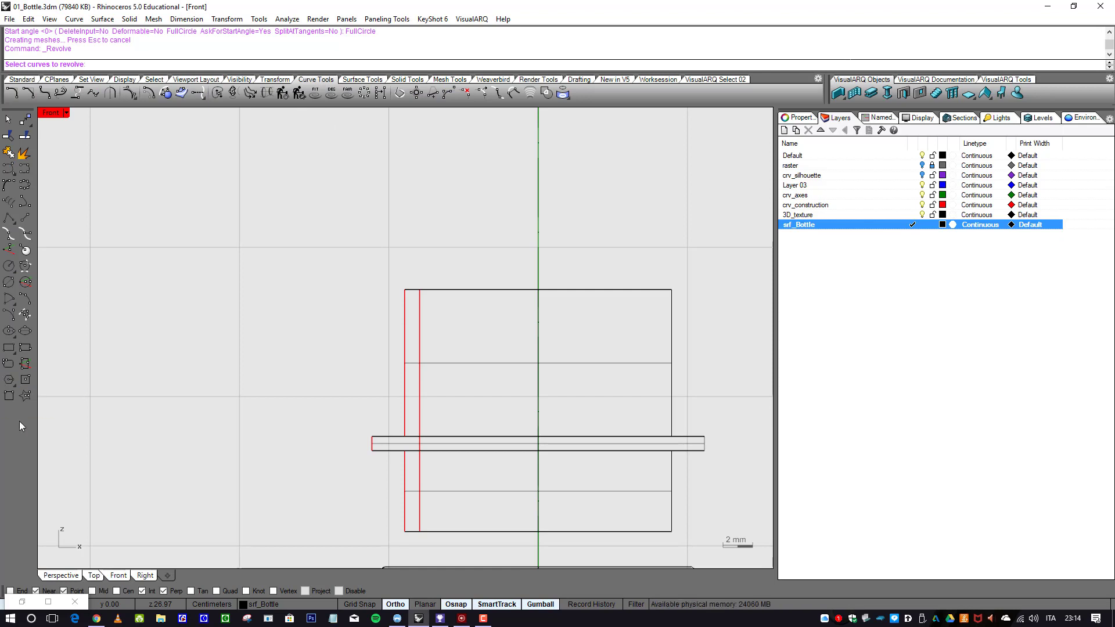
click(218, 93)
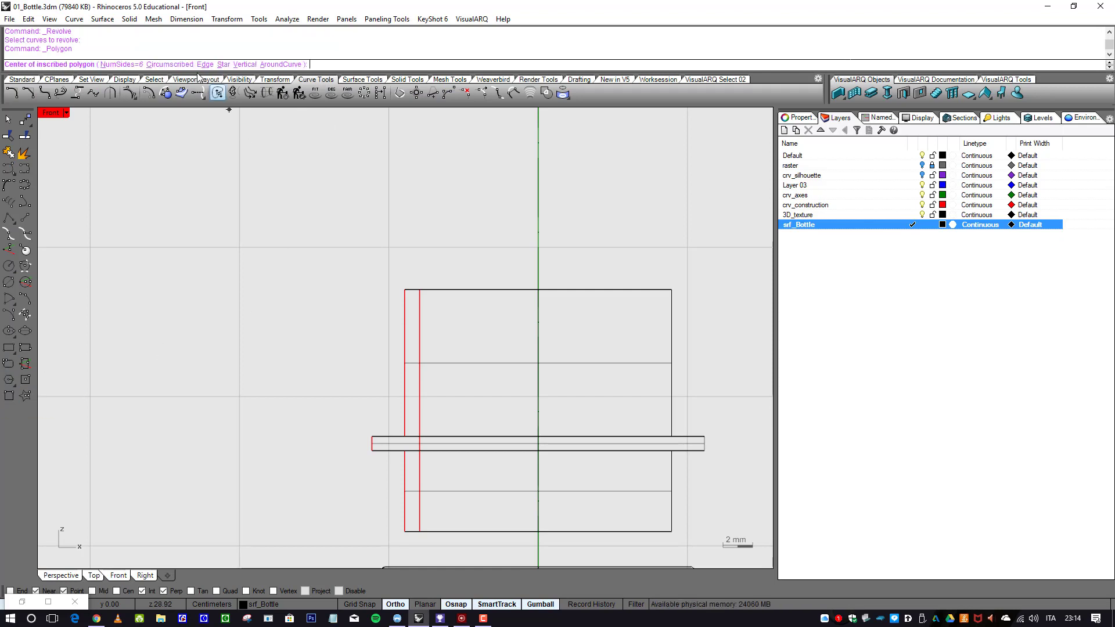
click(119, 64)
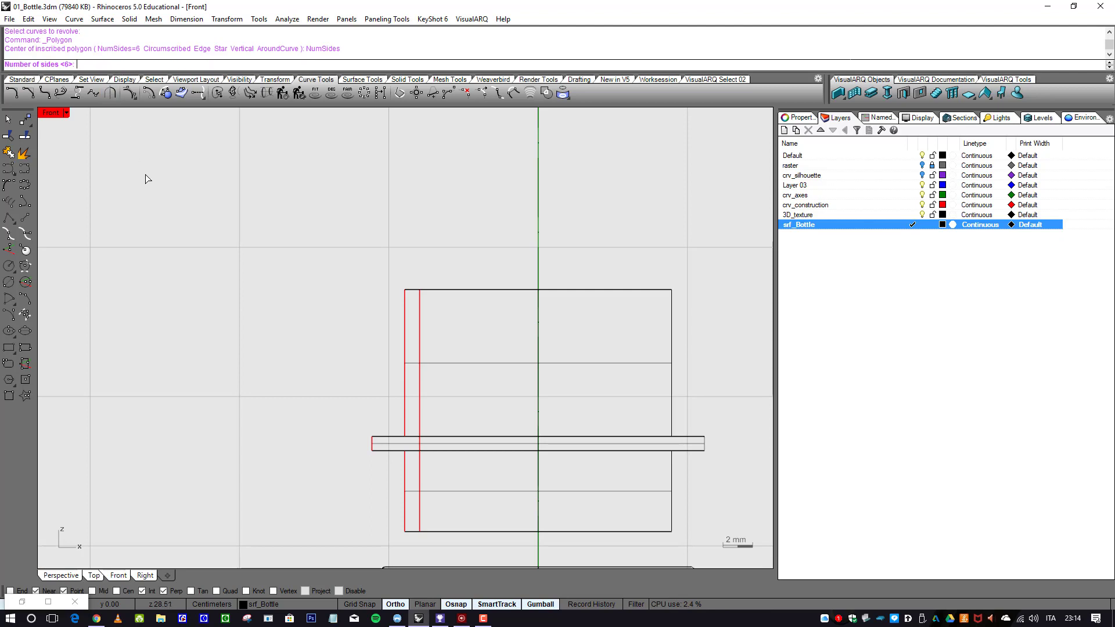
text(3)
key(Return)
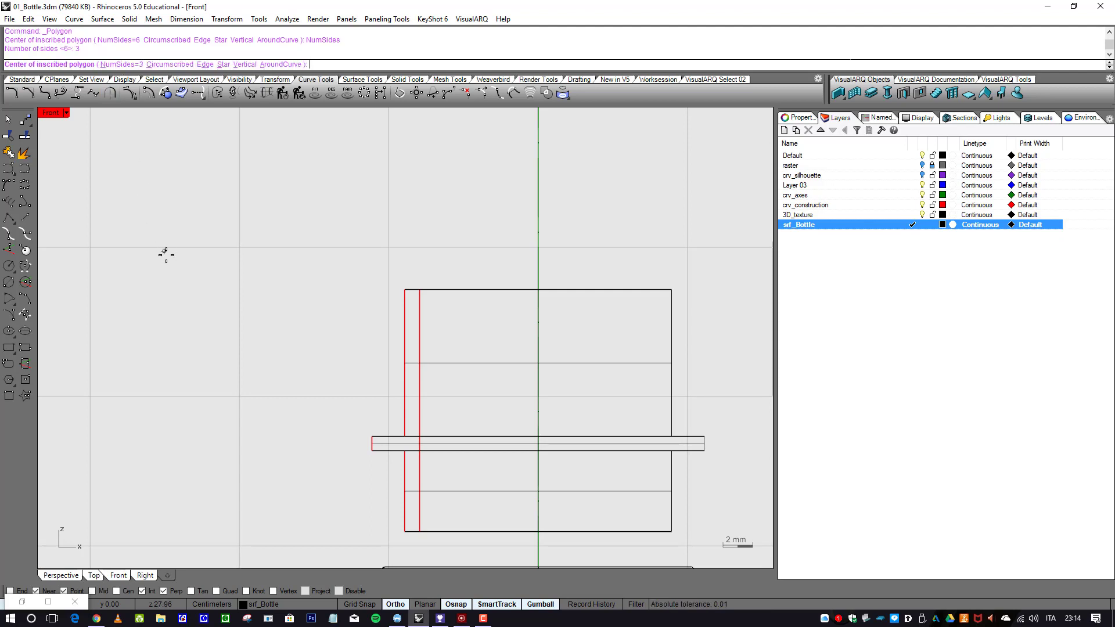
scroll(354, 362, up, 2)
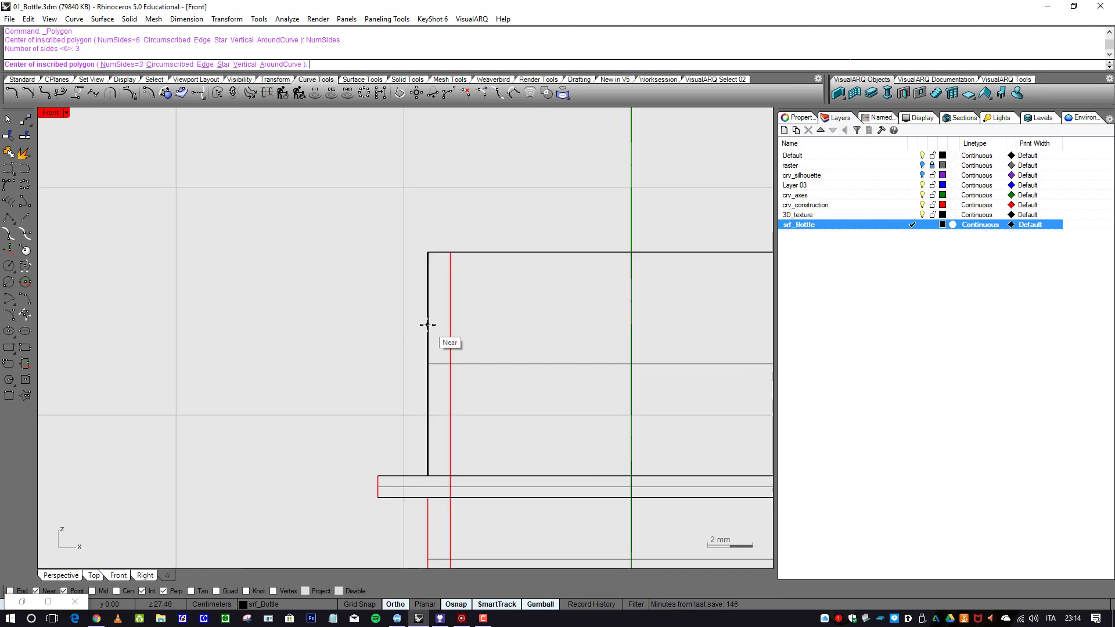
click(405, 338)
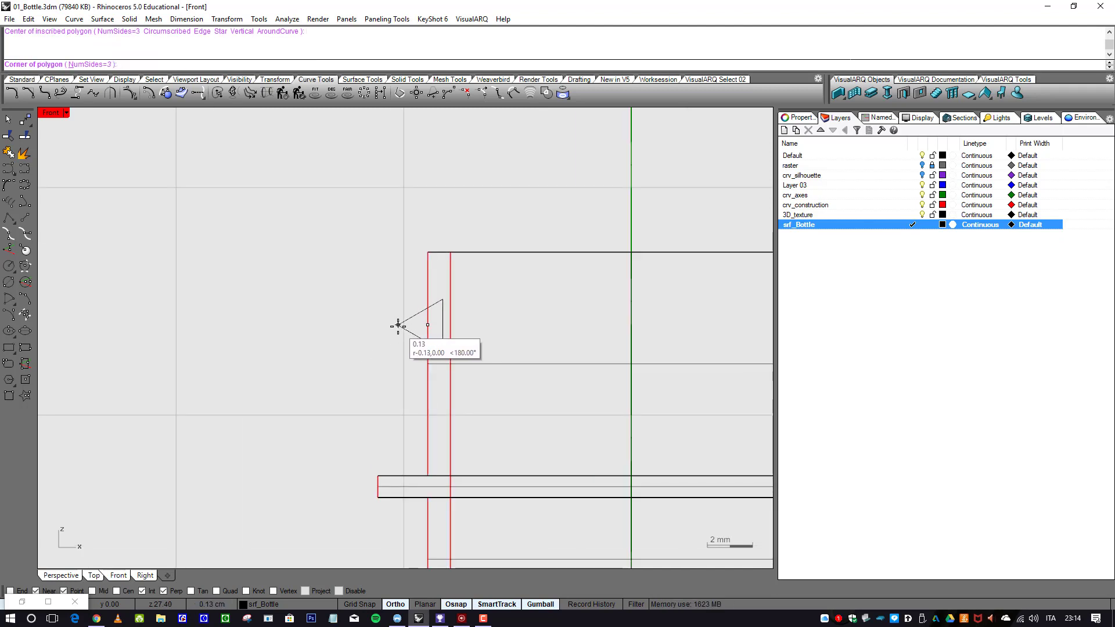
click(396, 326)
- Move the triangle on the neck wall to the crv_construction layer
scroll(409, 373, down, 3)
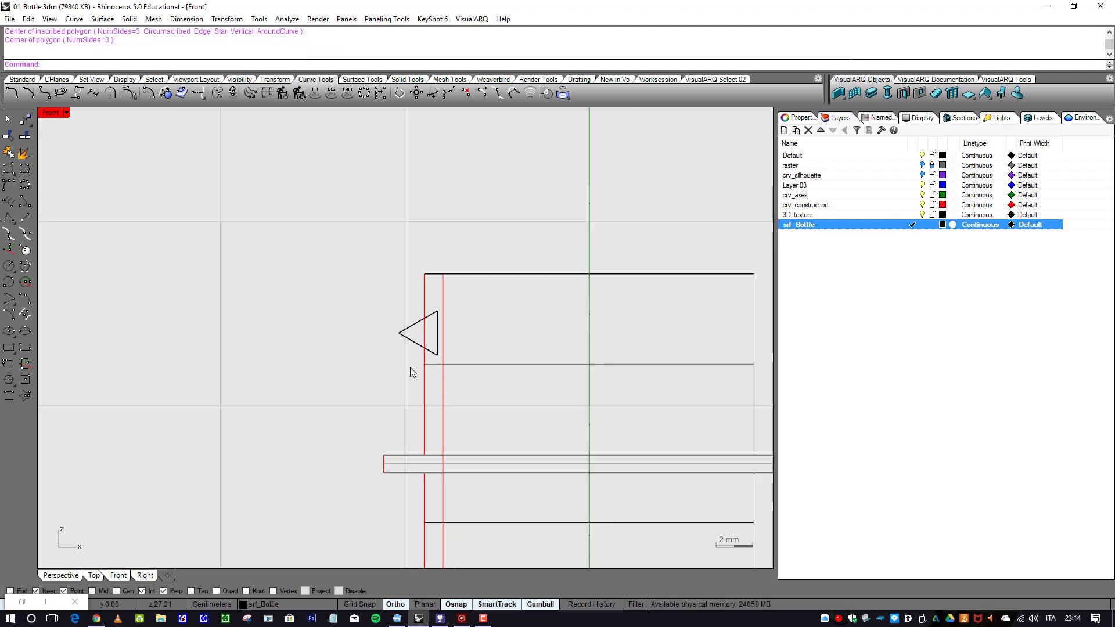
click(408, 343)
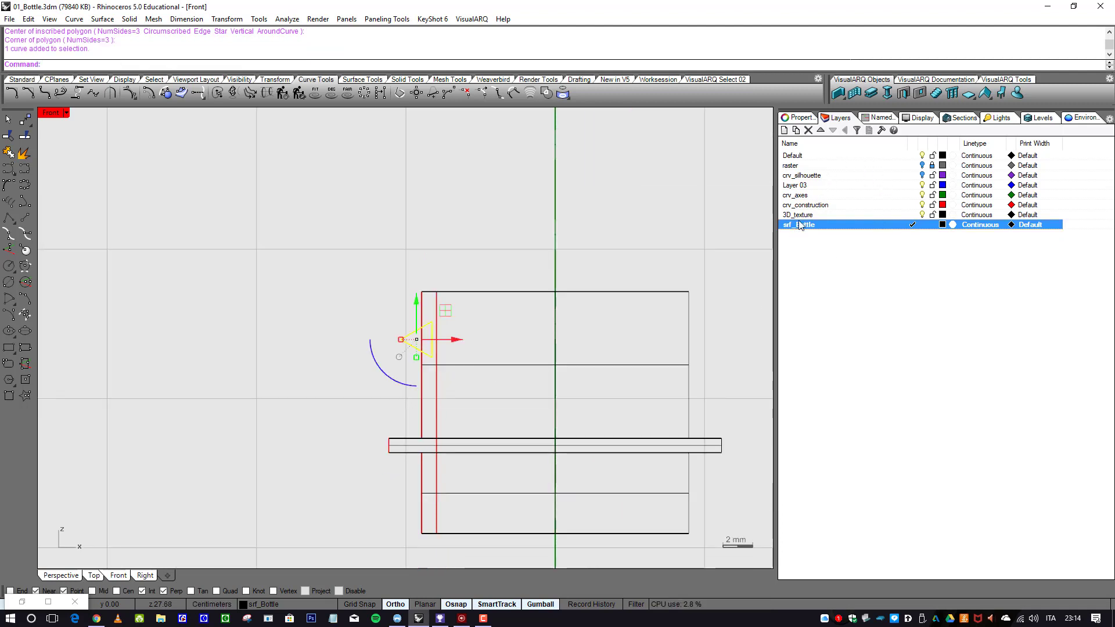
right_click(845, 206)
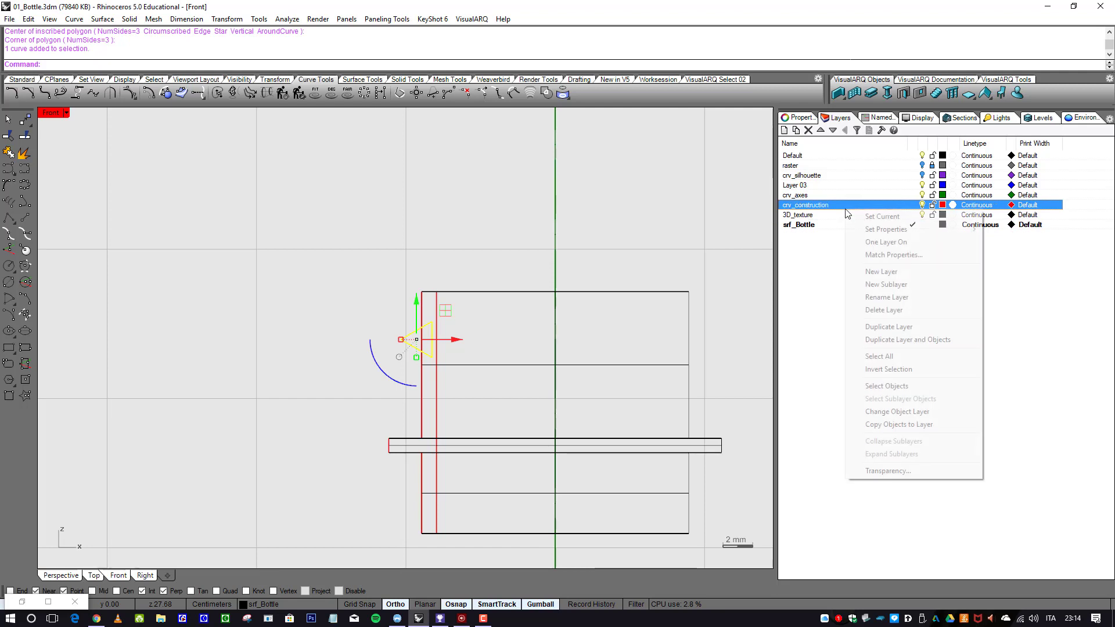
click(894, 411)
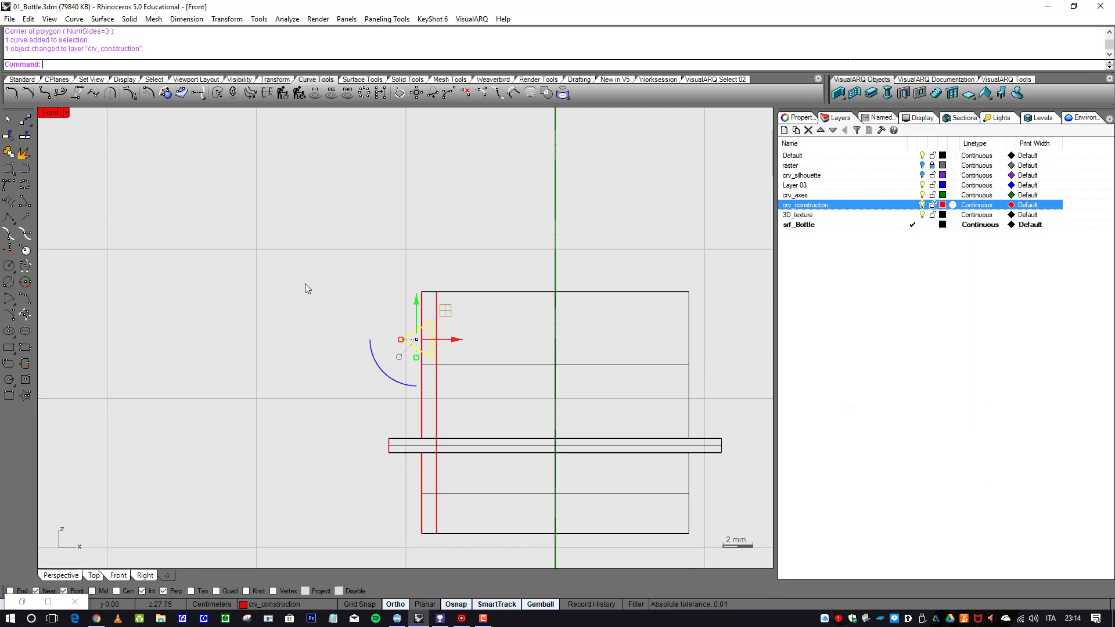
click(329, 294)
scroll(406, 360, up, 5)
click(428, 339)
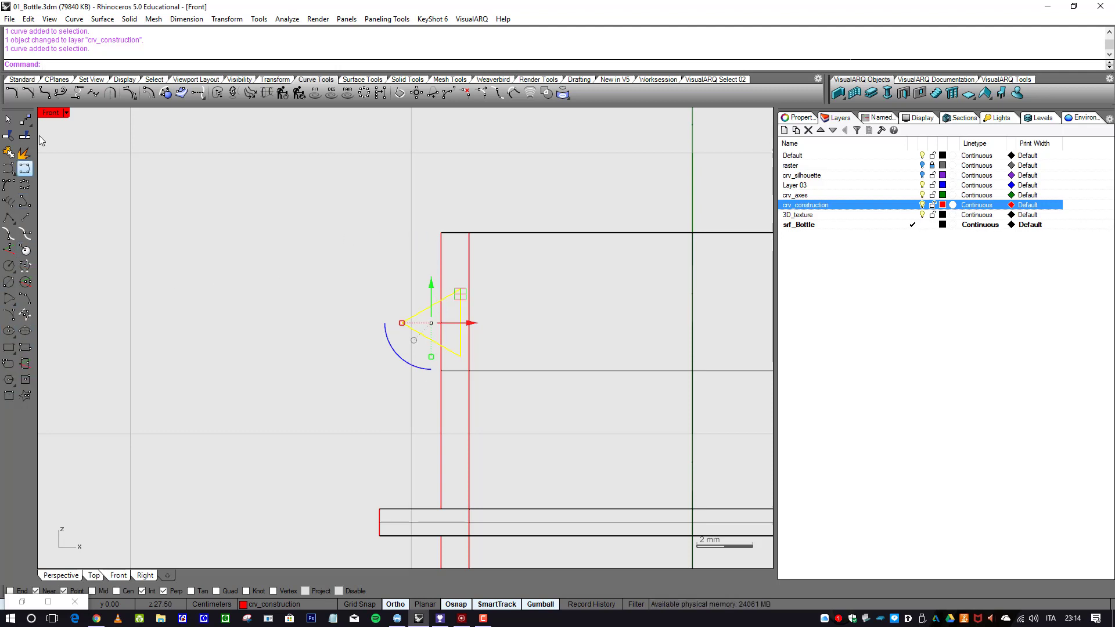
click(22, 79)
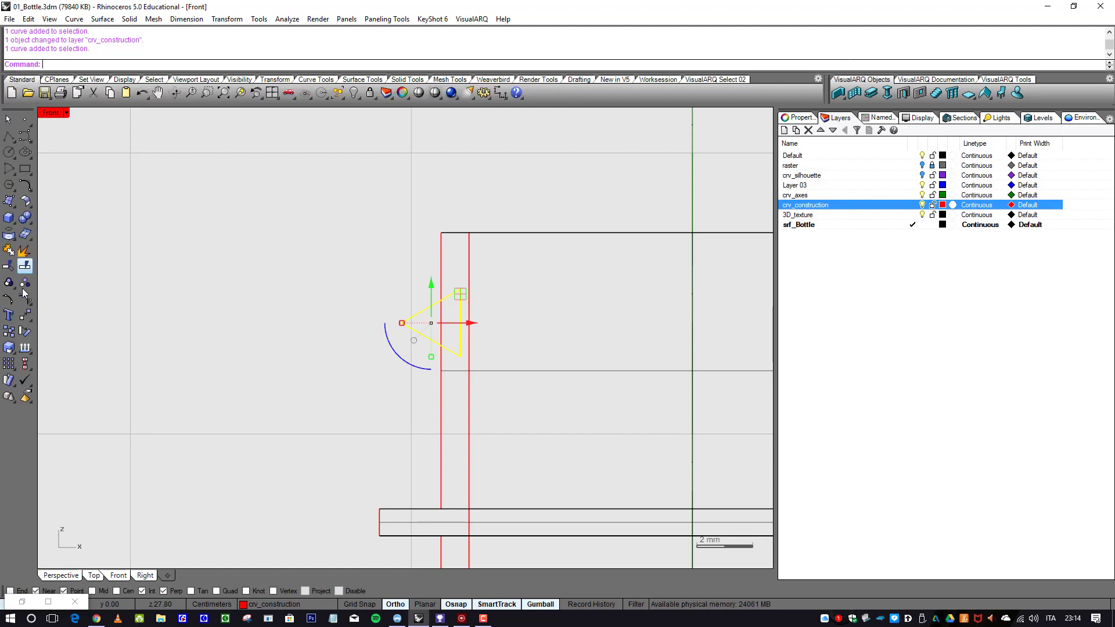
click(10, 333)
click(441, 300)
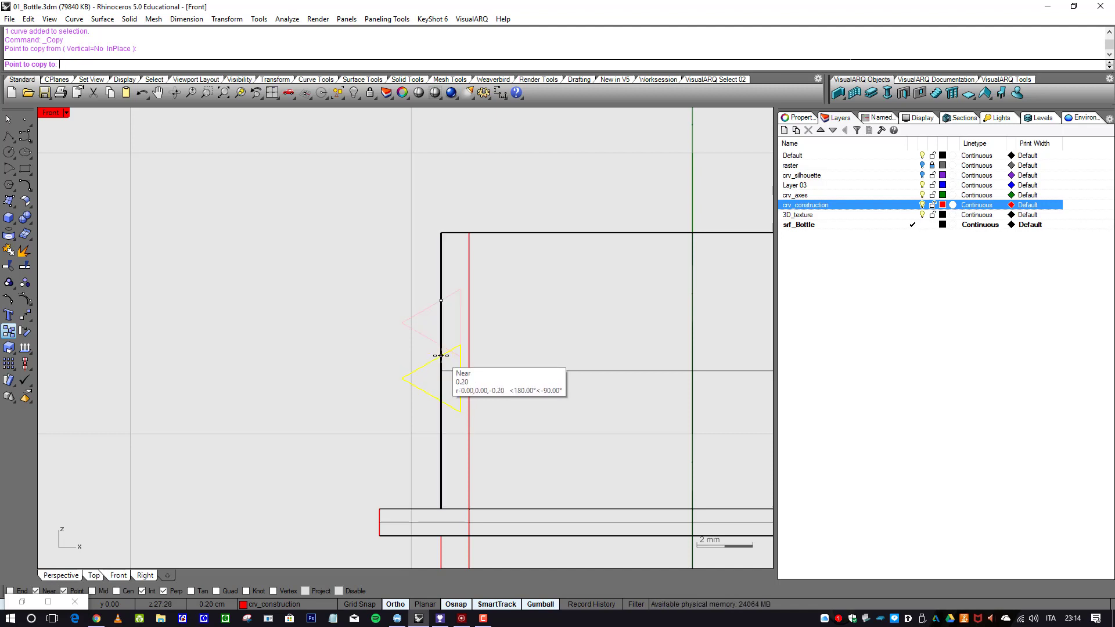
key(Escape)
key(Escape)
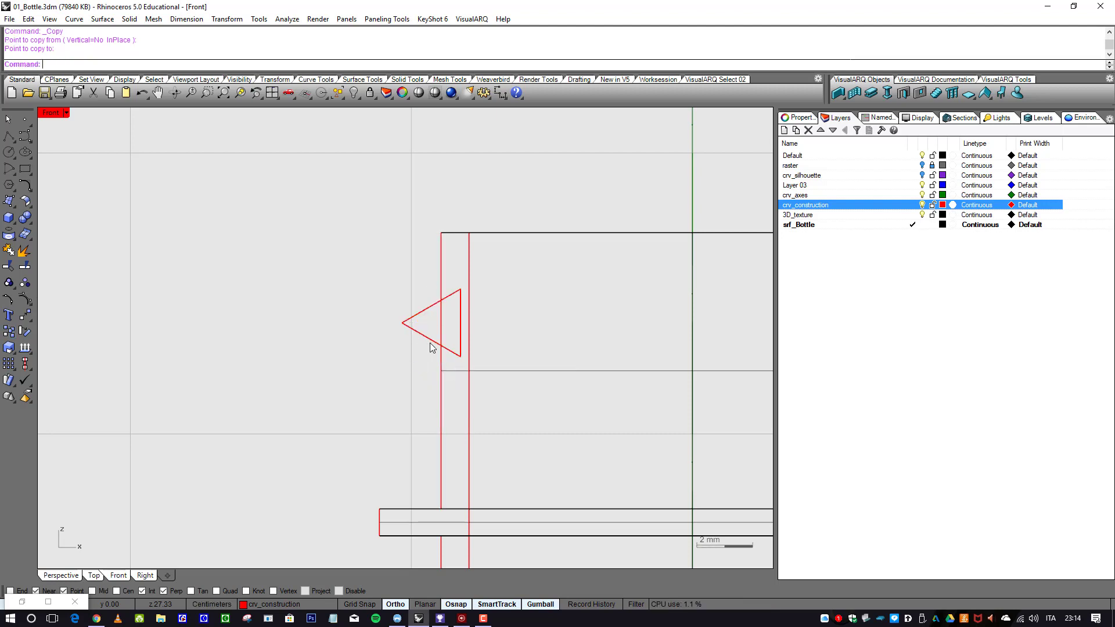
- Nudge the triangle slightly outward from the neck wall with the gumball
click(428, 339)
drag(475, 321, 476, 328)
click(431, 348)
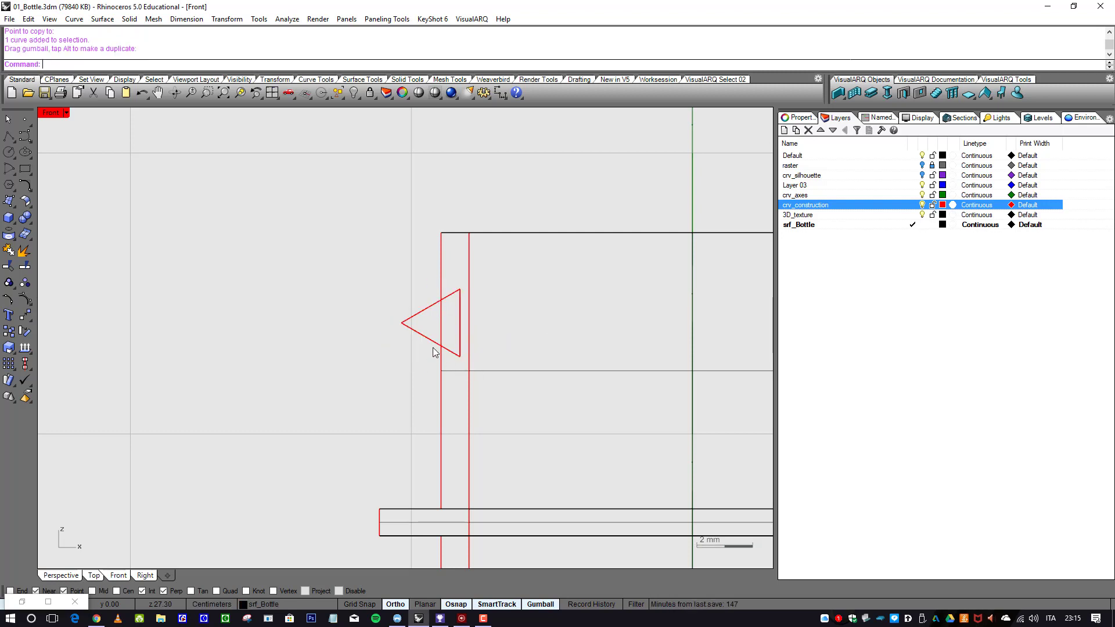
- Copy the triangle about 0.2 cm straight down along the neck's outer wall
click(431, 341)
key(ctrl+shift+c)
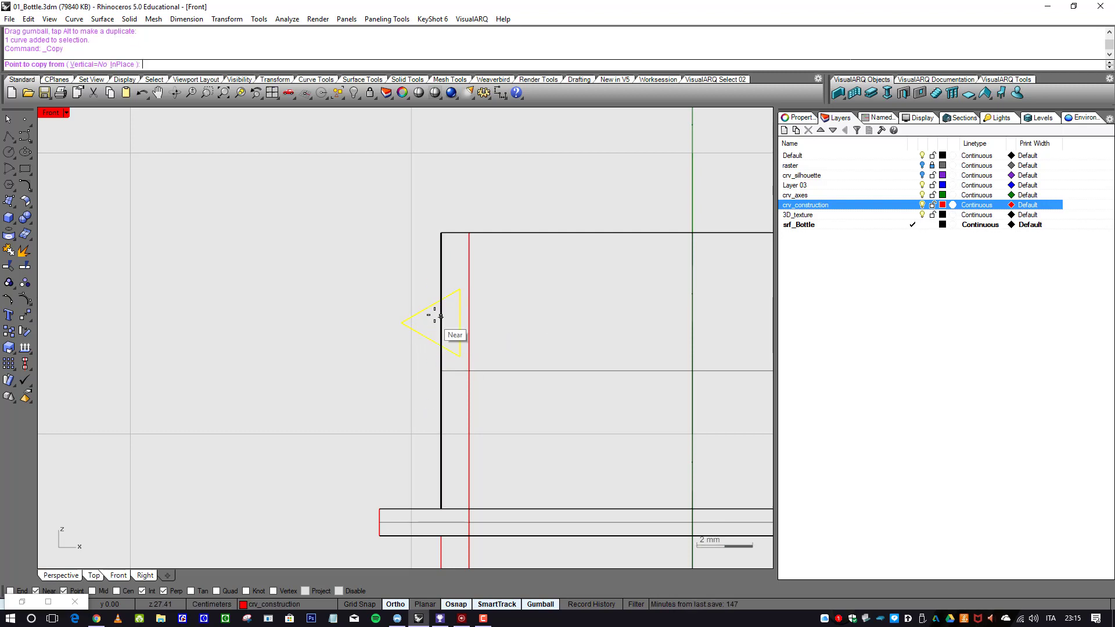
scroll(430, 310, up, 1)
click(442, 297)
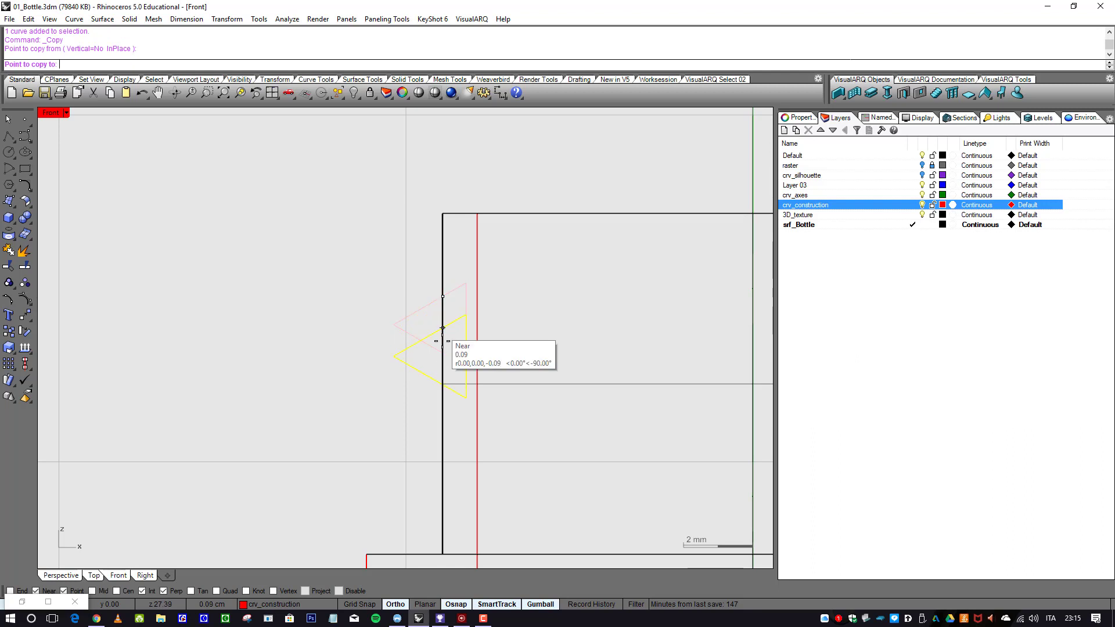
click(443, 364)
key(Return)
scroll(496, 341, down, 2)
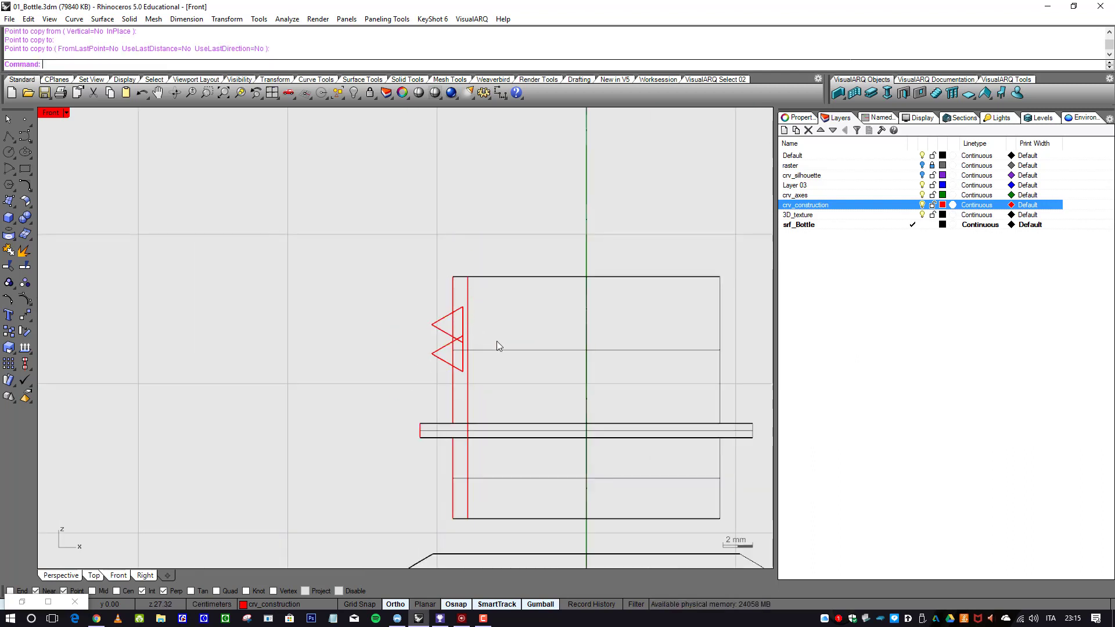
- Trim away the inner parts of both triangles using the neck's outer wall profile as the cutting object
scroll(456, 365, up, 1)
scroll(454, 364, up, 2)
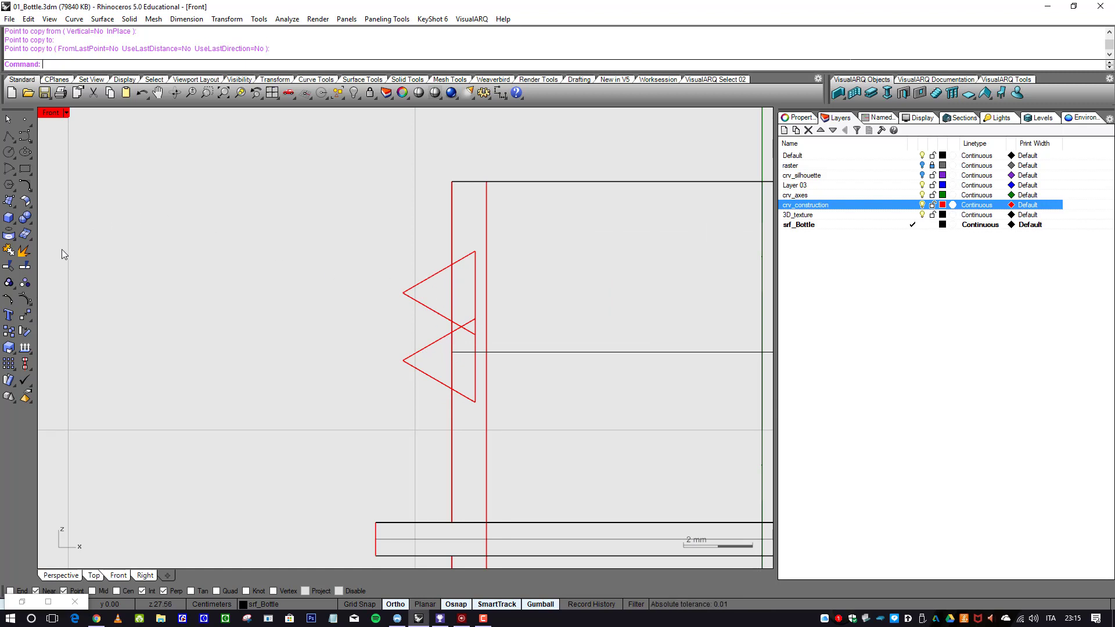
click(23, 251)
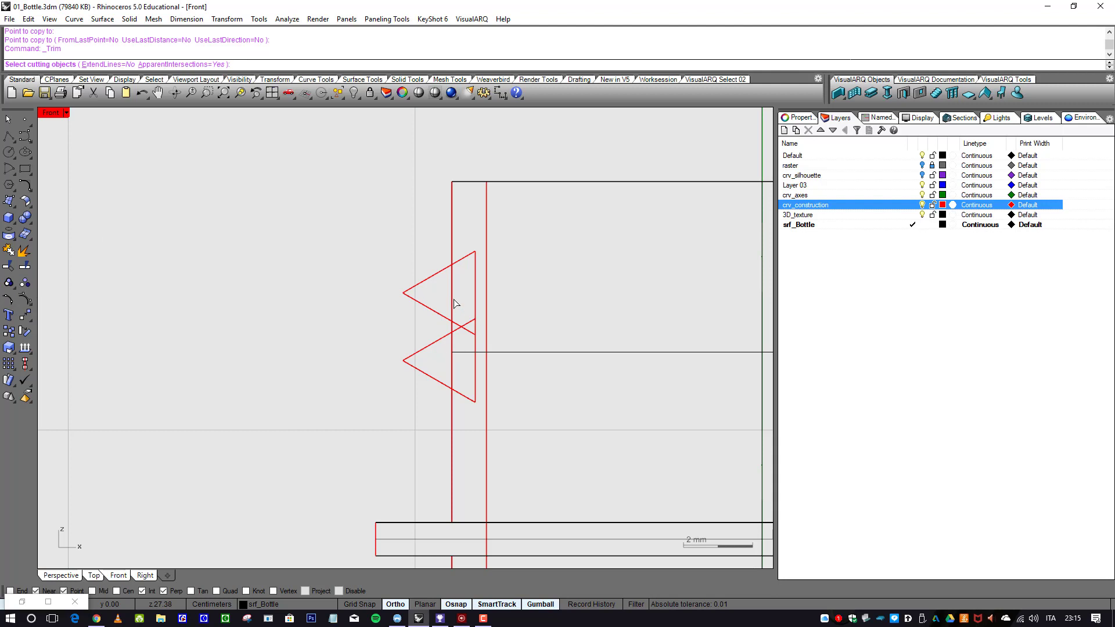
click(455, 303)
click(482, 331)
key(Return)
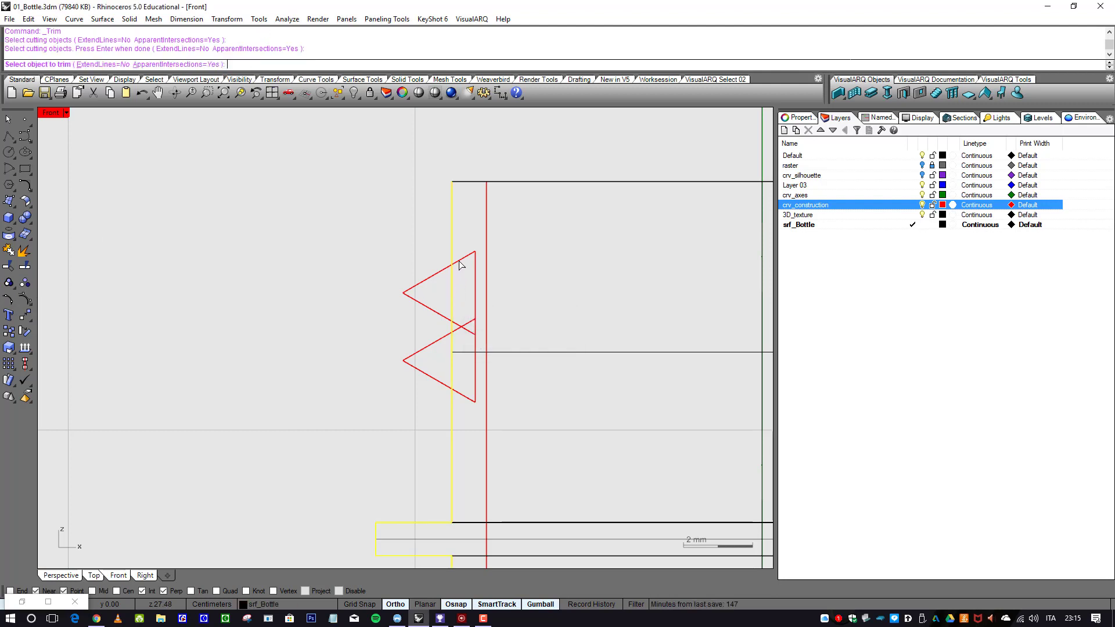
click(460, 265)
click(470, 326)
key(Return)
scroll(474, 374, down, 5)
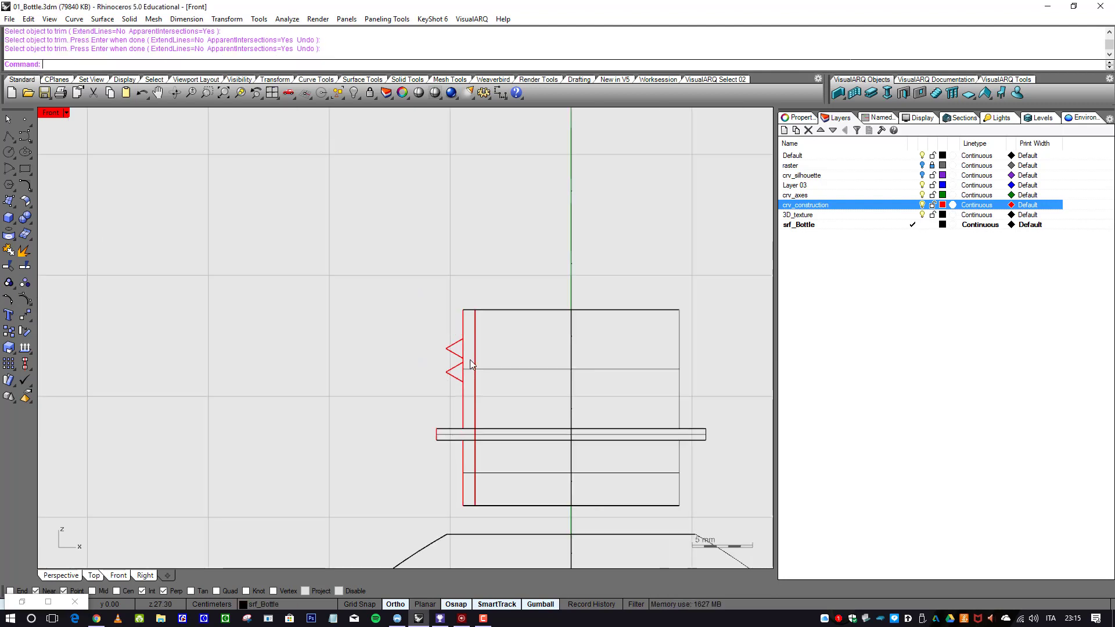
scroll(465, 363, up, 5)
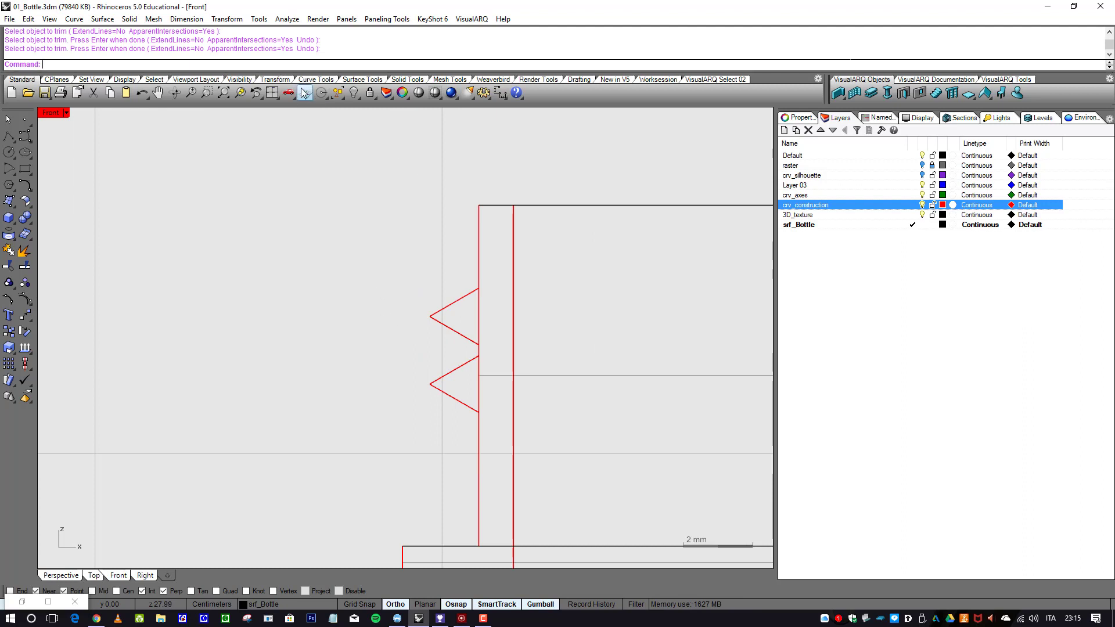
- Shift the two trimmed thread profiles together slightly down along the neck wall with the gumball
scroll(459, 267, down, 6)
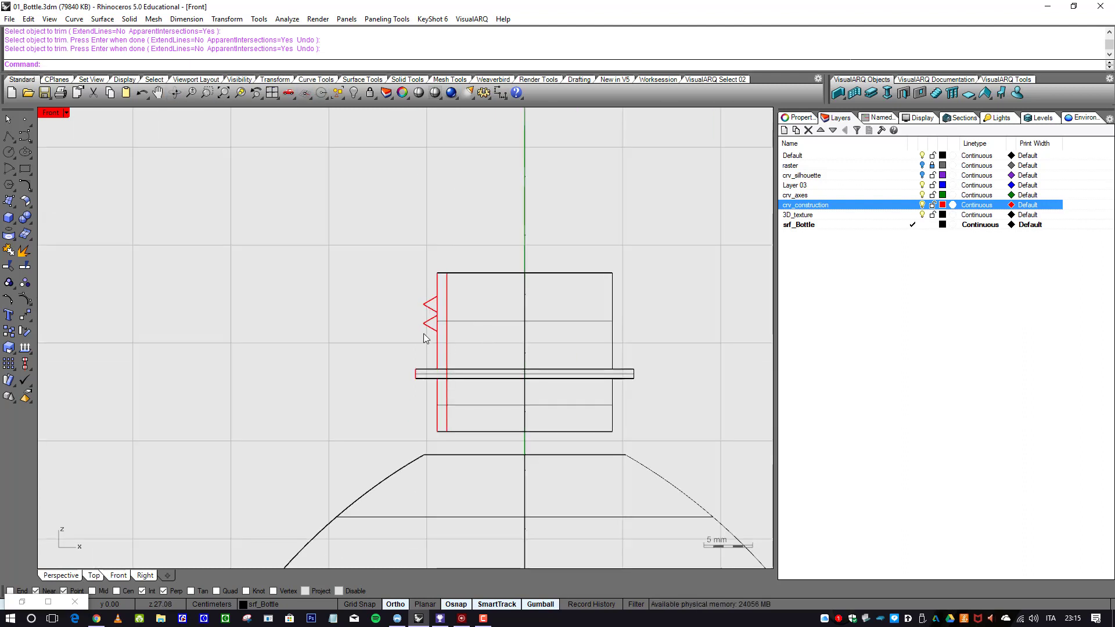
scroll(424, 336, up, 5)
drag(437, 337, 433, 275)
click(455, 372)
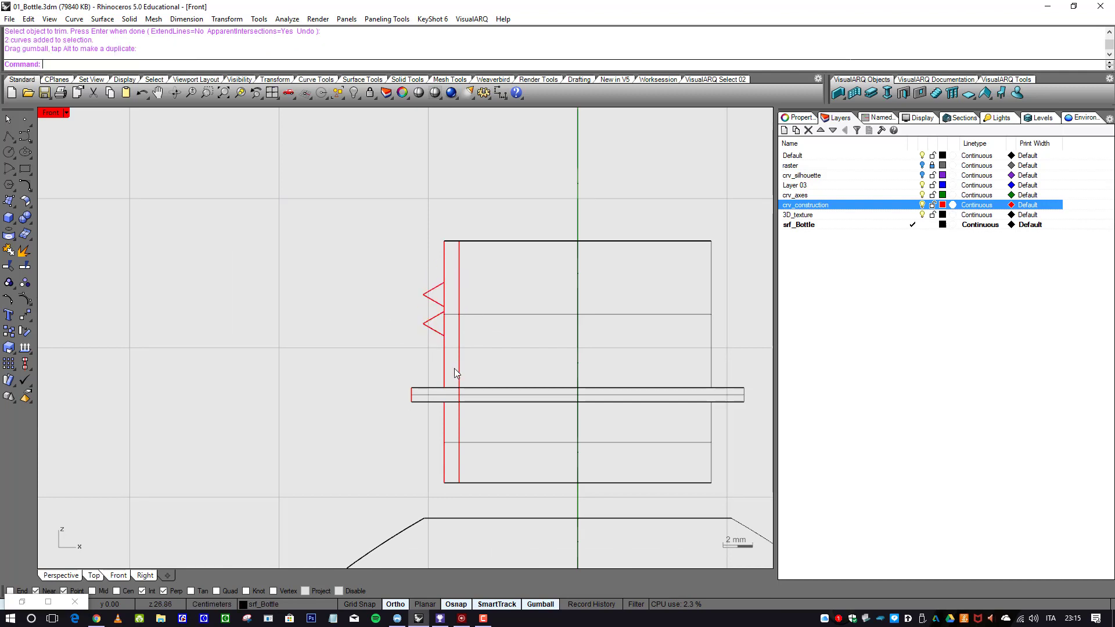
- Measure the distance between the outer tips of the two thread profiles
scroll(448, 362, up, 1)
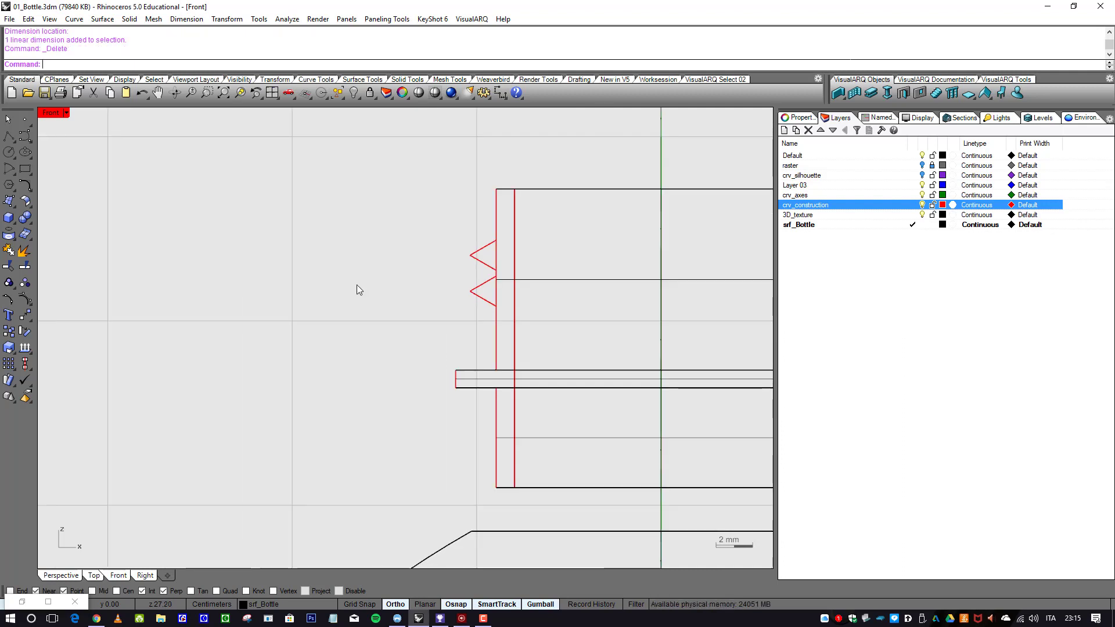
text(D)
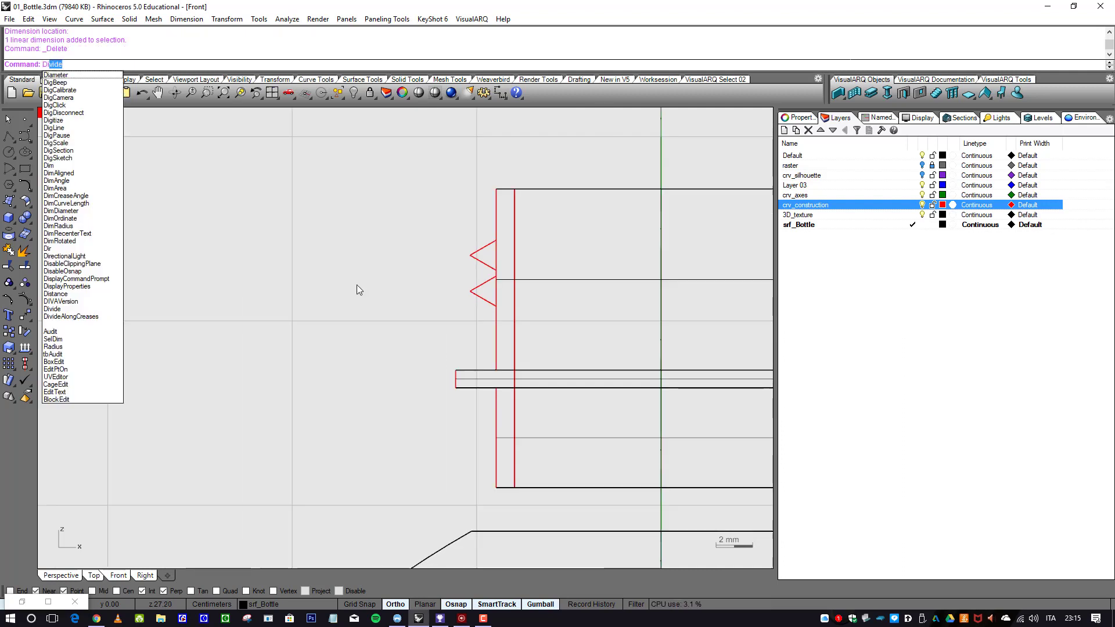
text(ist)
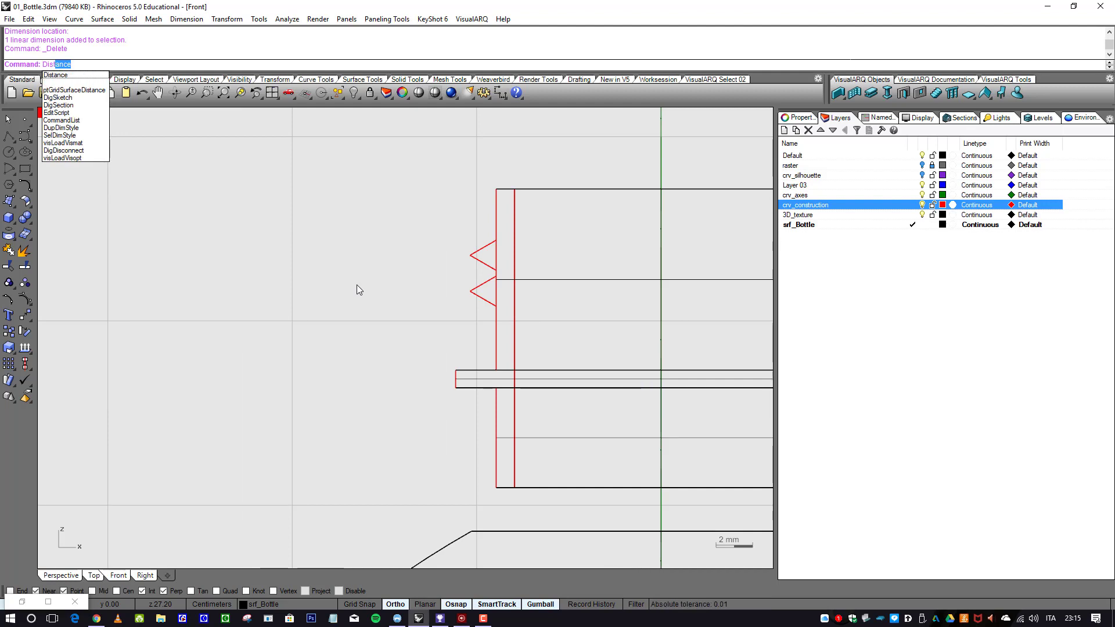
key(Return)
scroll(452, 278, up, 4)
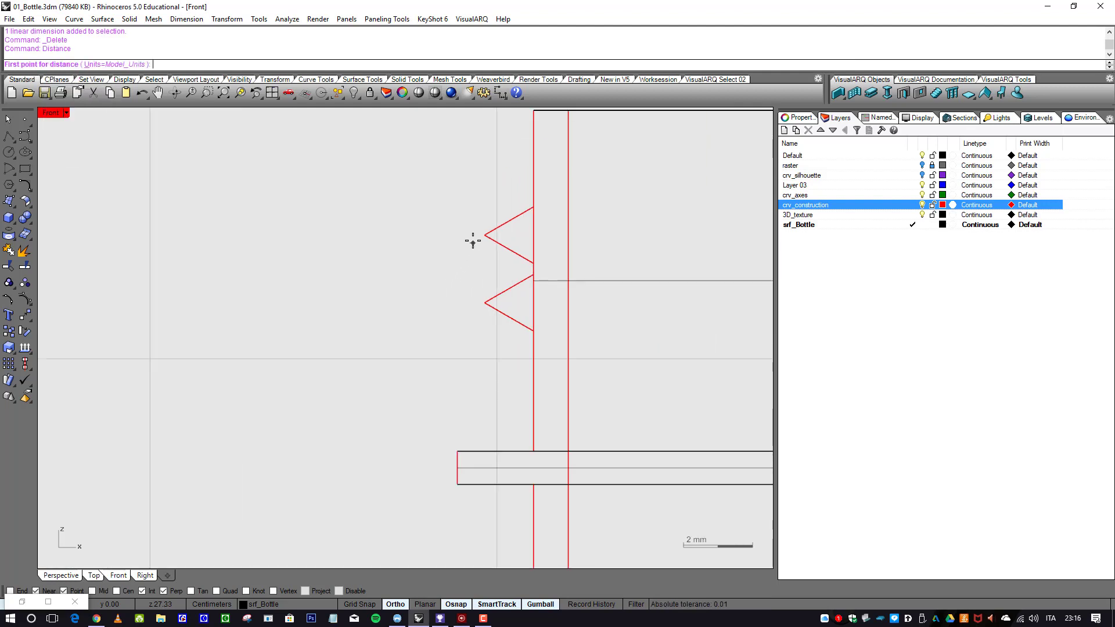
click(485, 235)
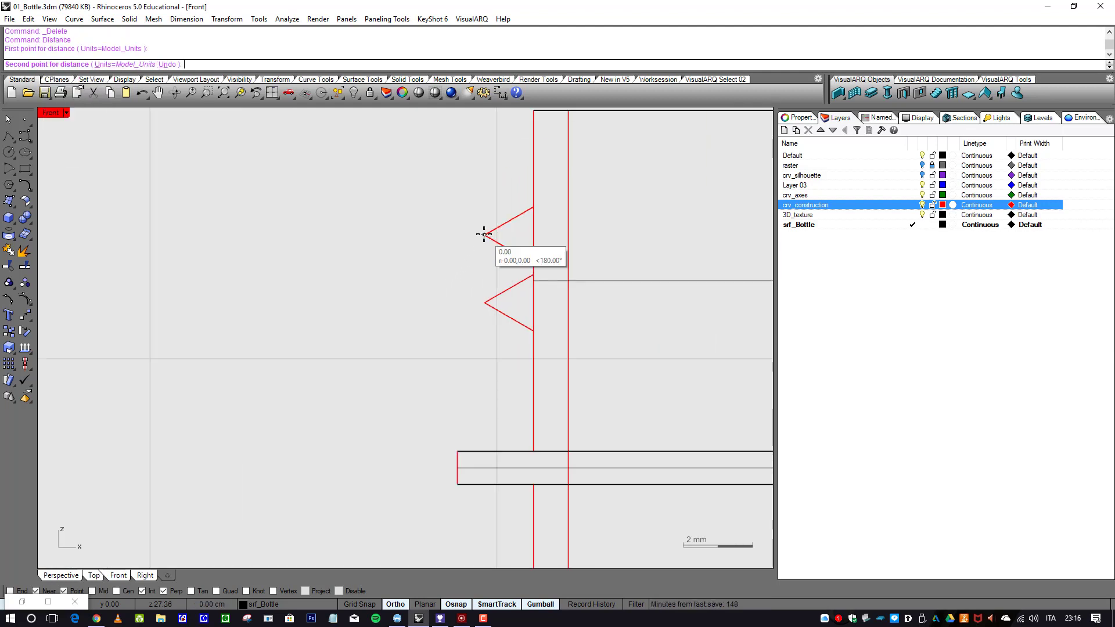
click(483, 303)
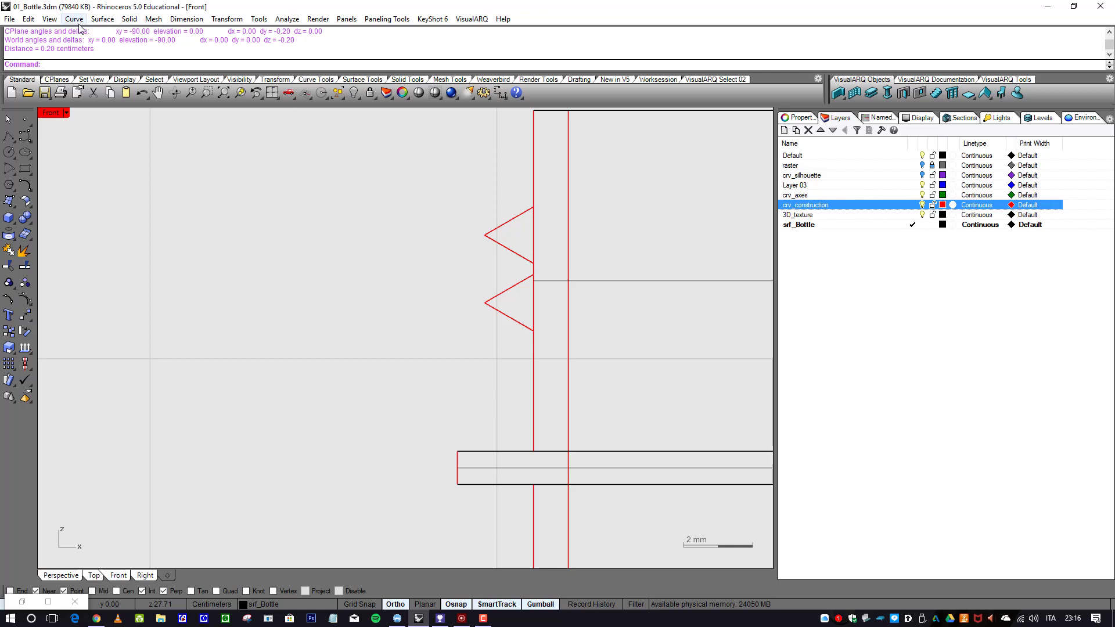
- Set the model's absolute tolerance to 0.001 units, keeping centimeters as the model units
click(259, 19)
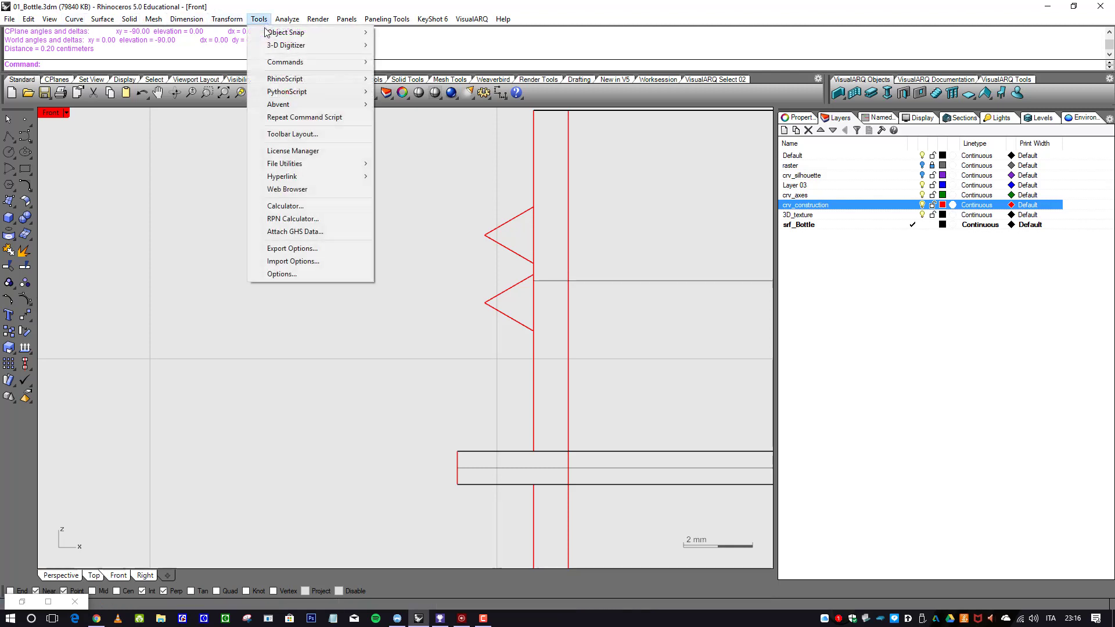
click(291, 274)
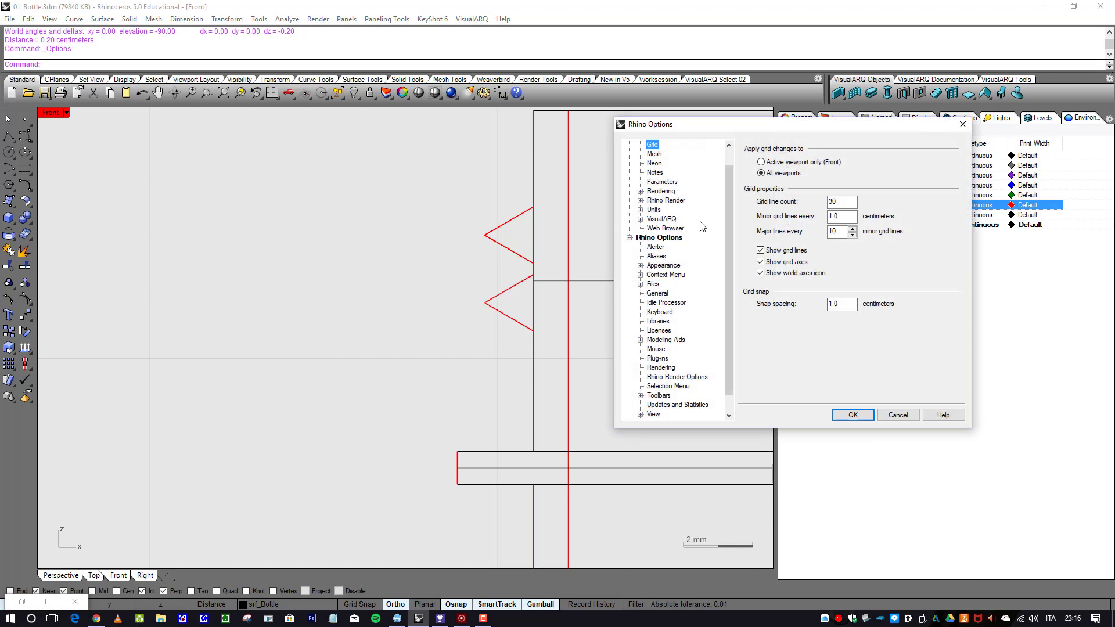
click(654, 210)
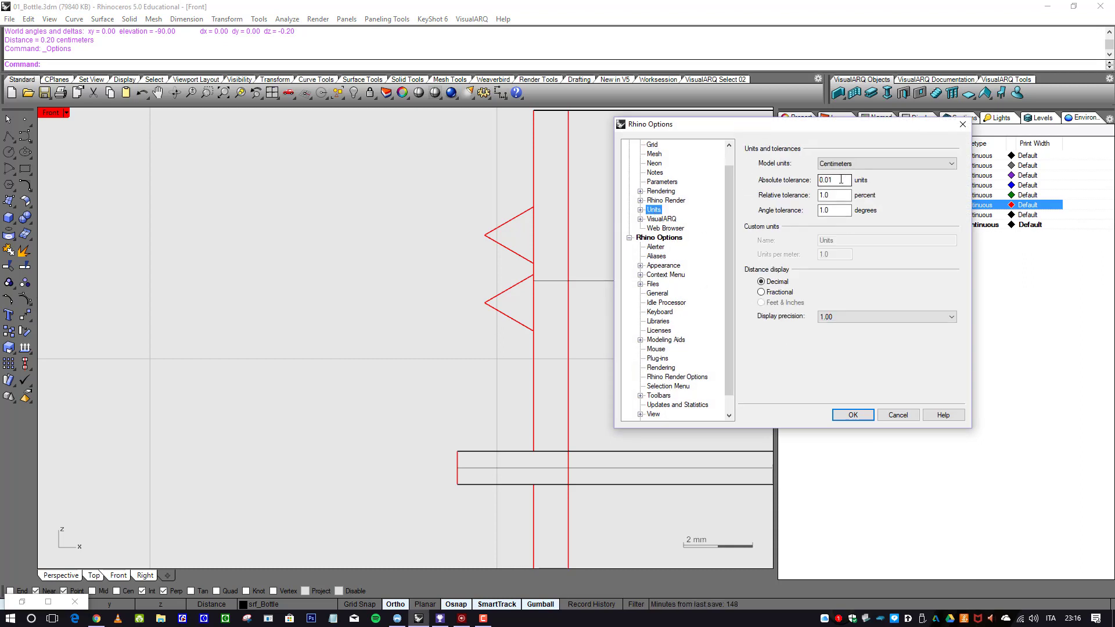
click(952, 167)
click(924, 169)
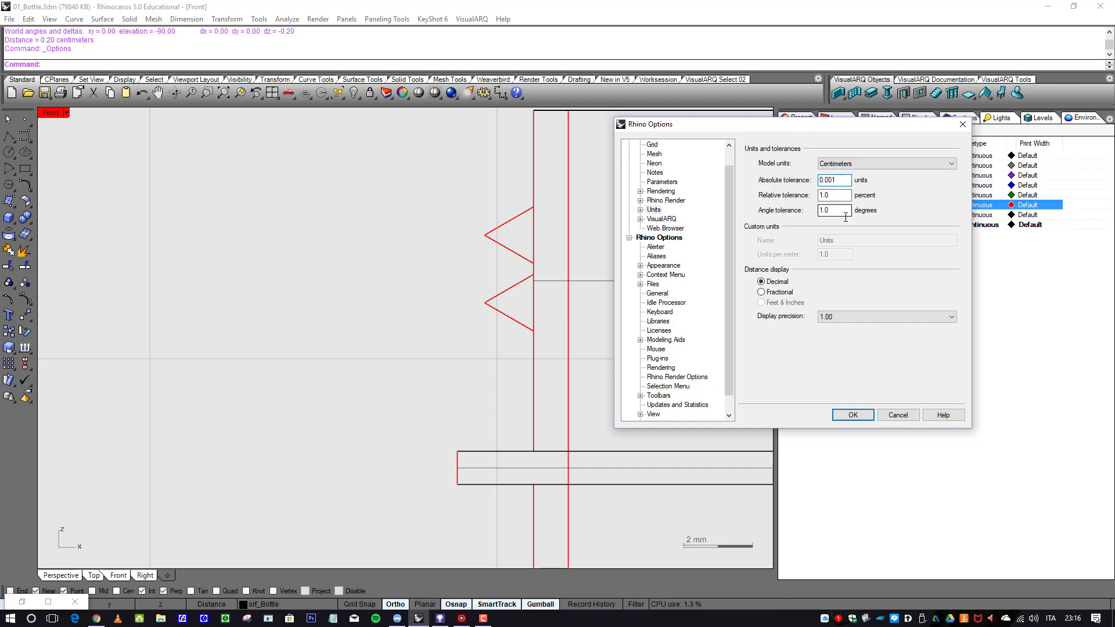
click(855, 418)
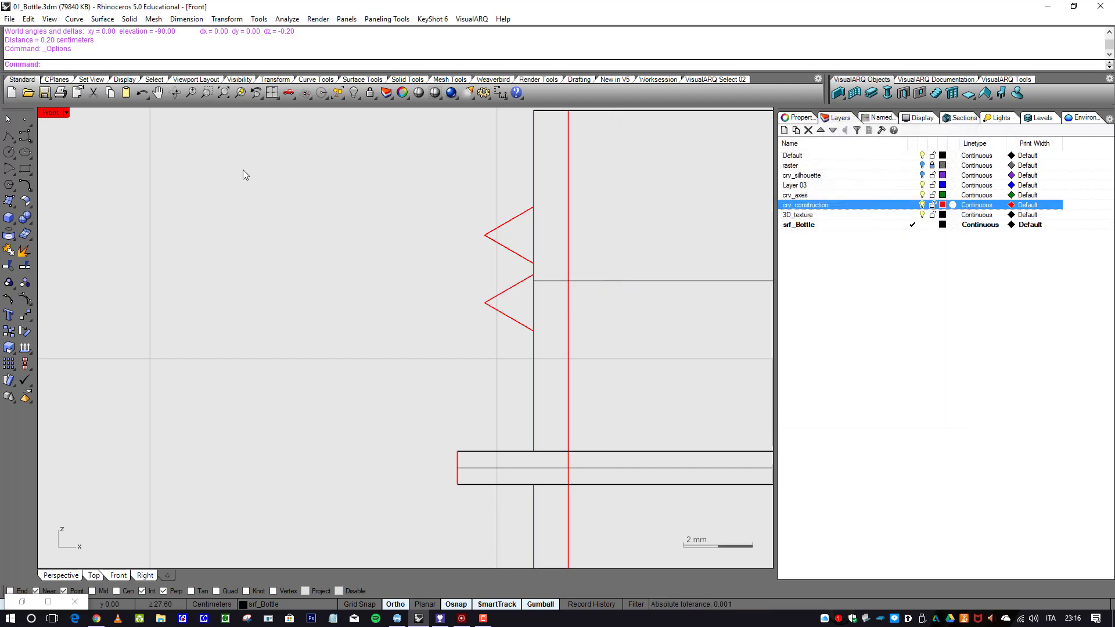
- Measure the tip-to-tip spacing of the two thread profiles again with the Distance command
text(Distance)
key(Return)
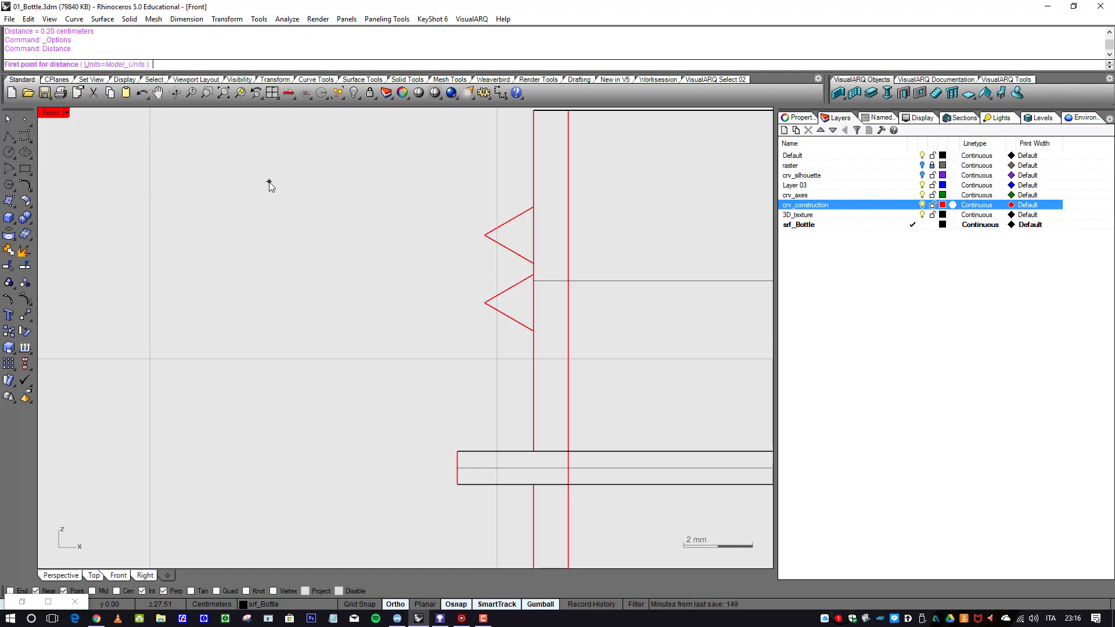
click(485, 235)
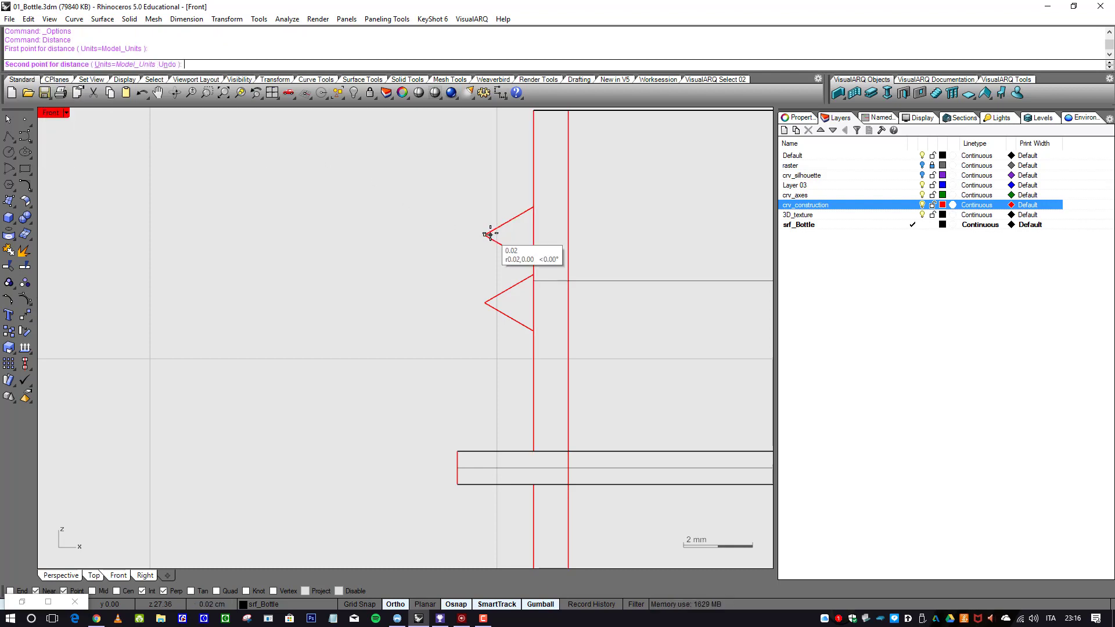
click(484, 304)
scroll(459, 316, down, 4)
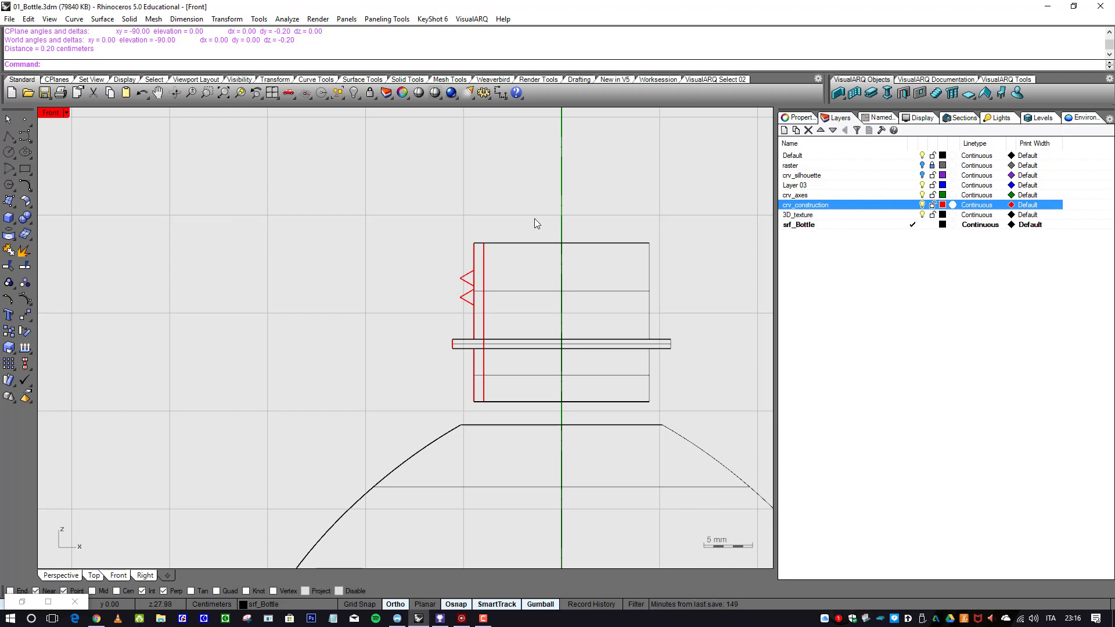
- Examine the neck and its thread profiles from several angles in the maximized Perspective view
double_click(52, 114)
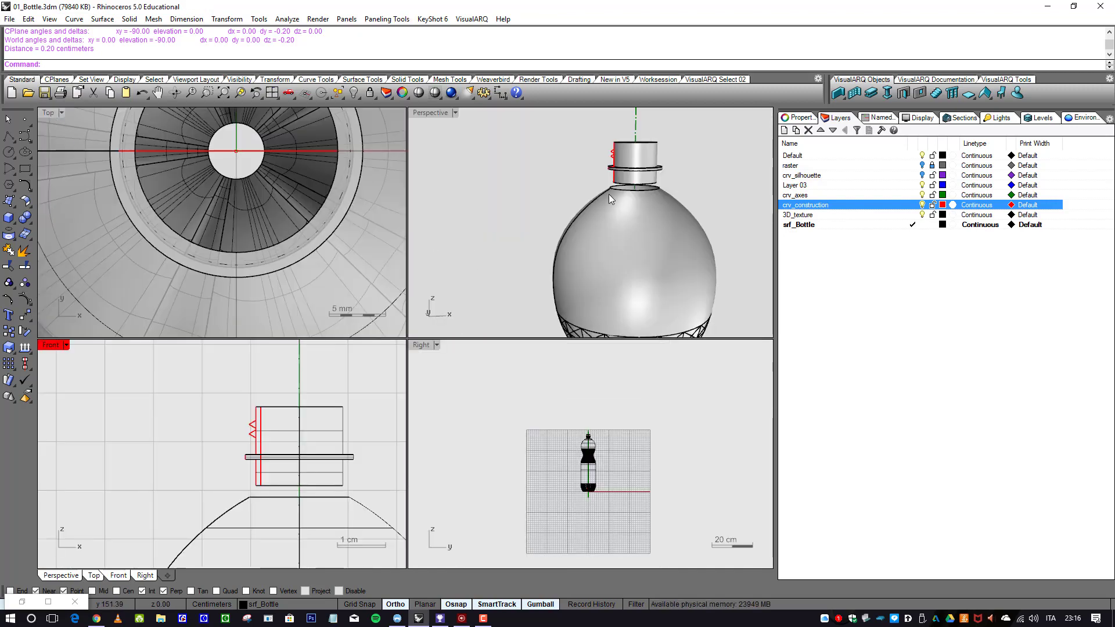
double_click(434, 114)
right_drag(434, 128, 422, 238)
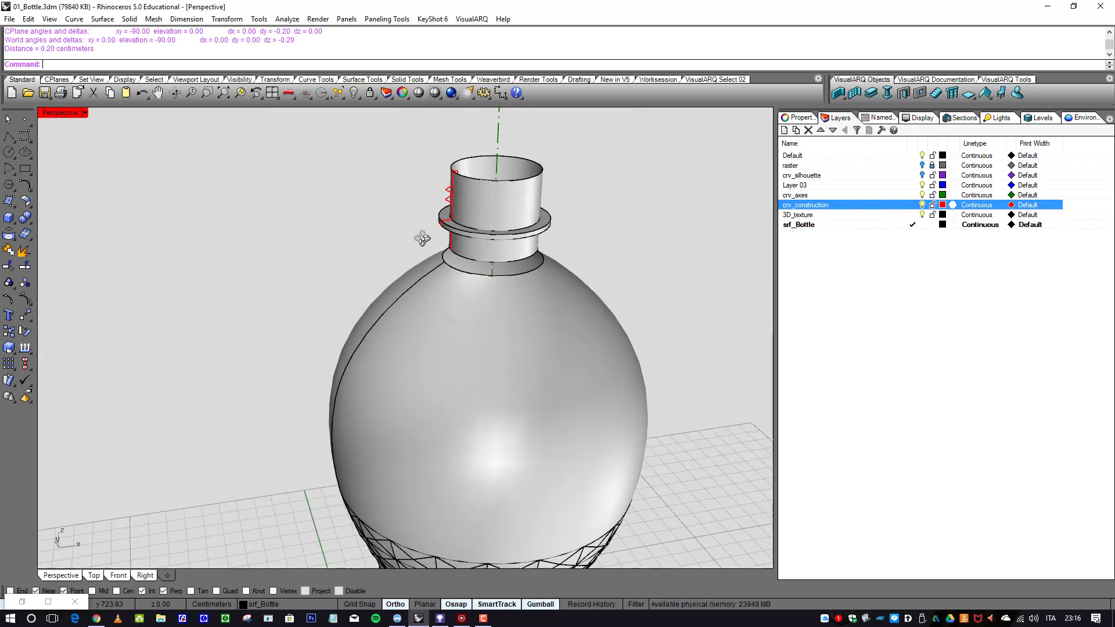
scroll(467, 209, down, 5)
scroll(489, 200, up, 7)
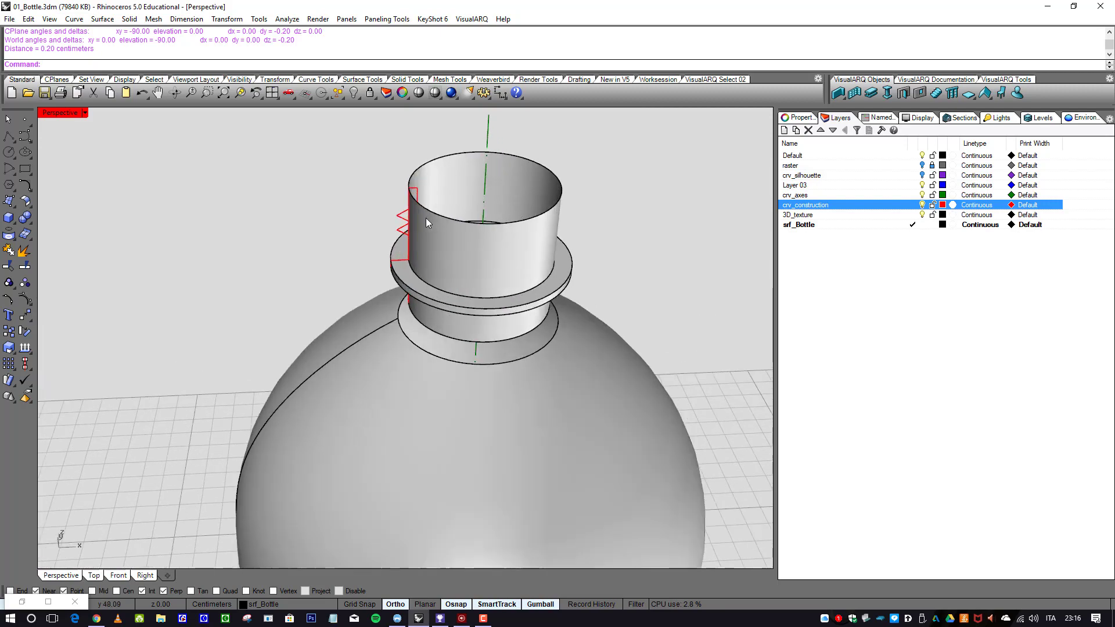
scroll(427, 218, down, 5)
scroll(468, 194, up, 3)
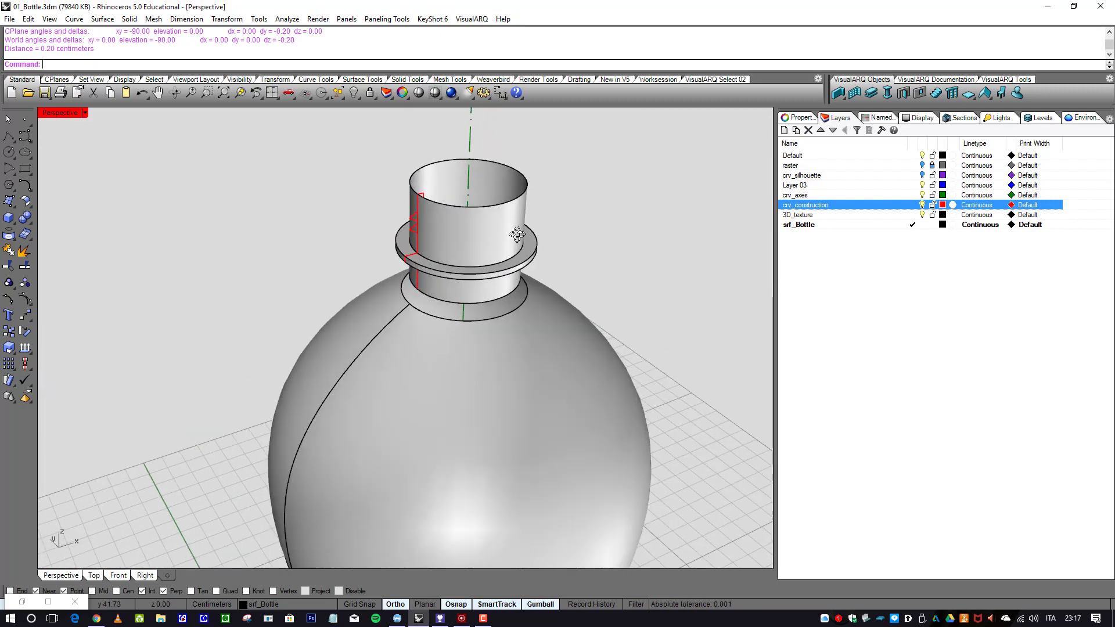
right_drag(516, 234, 398, 228)
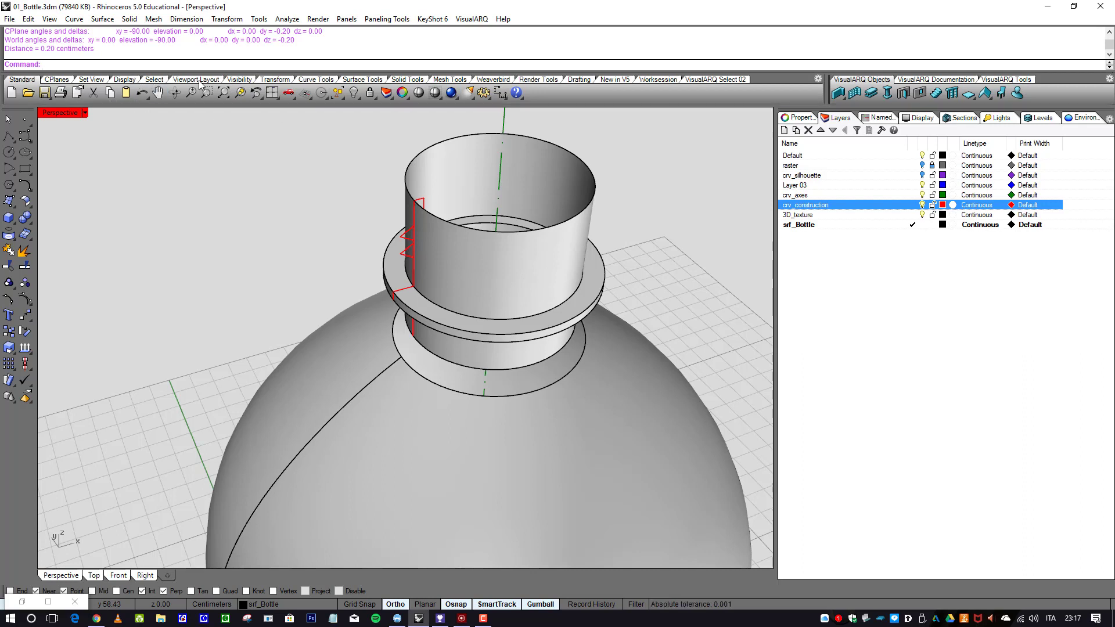
click(317, 80)
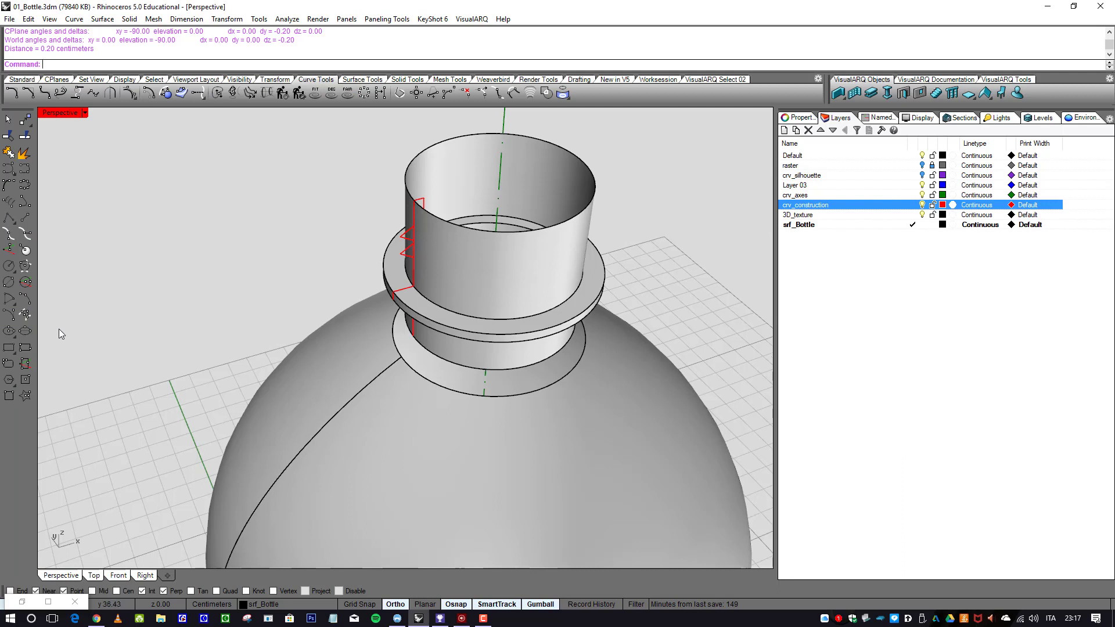
right_click(9, 202)
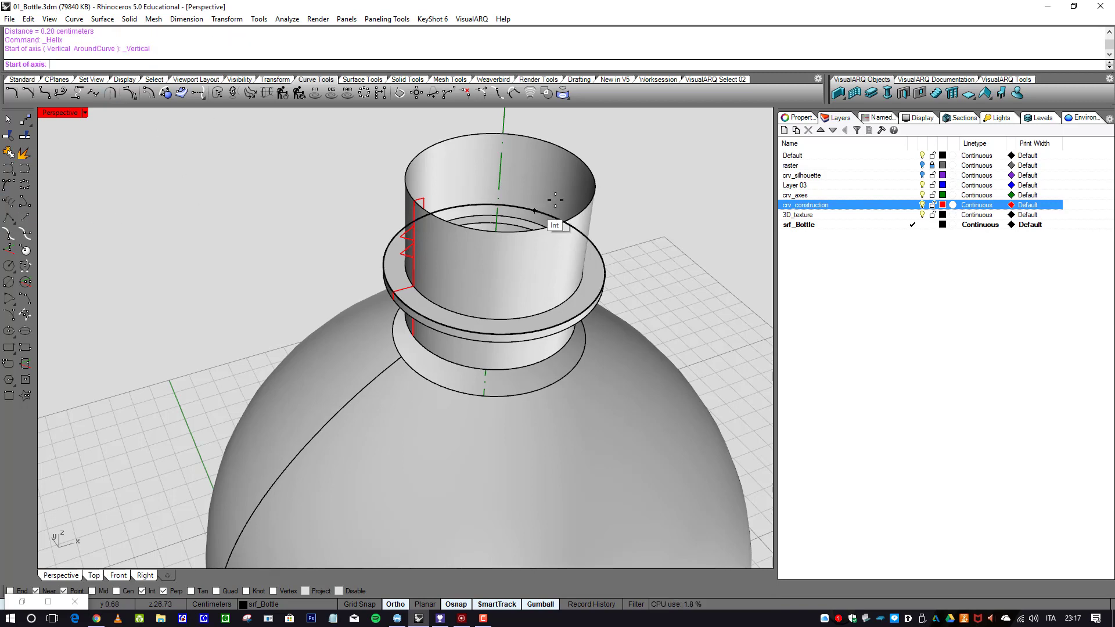
scroll(499, 251, down, 3)
click(492, 136)
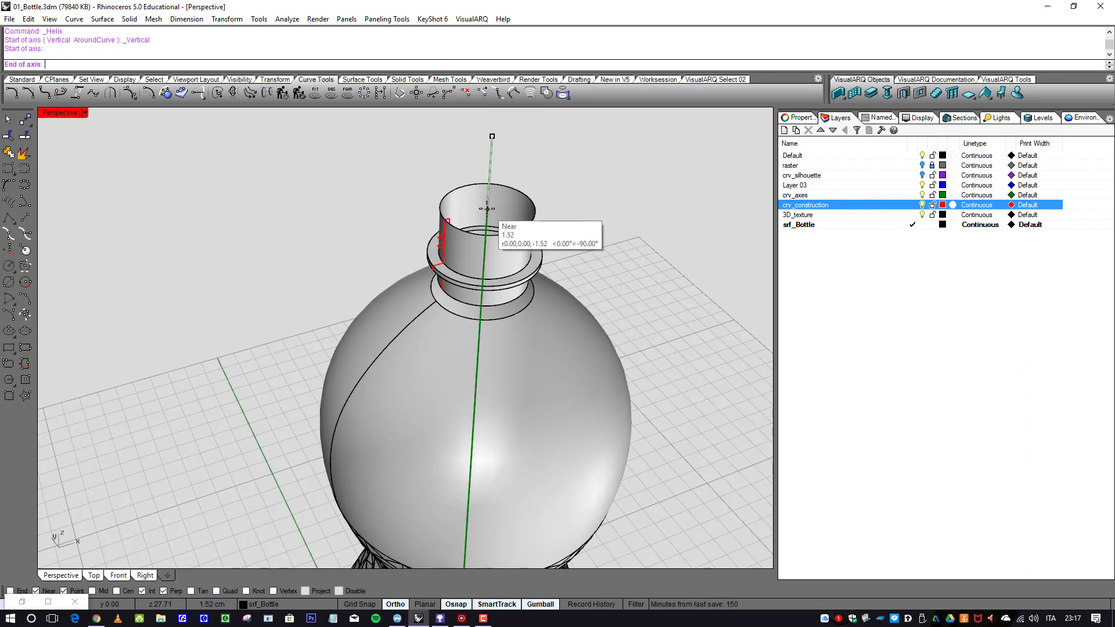
key(Escape)
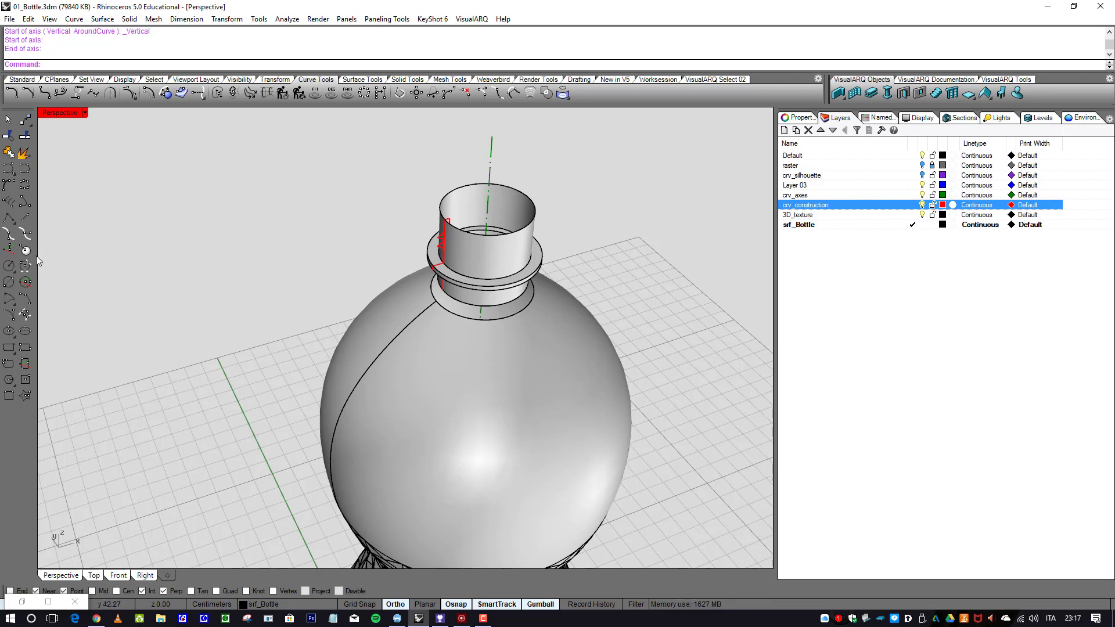
- Start a vertical helix with the centre snap, its axis running about 0.98 cm down from the centre of the neck's top rim
click(11, 204)
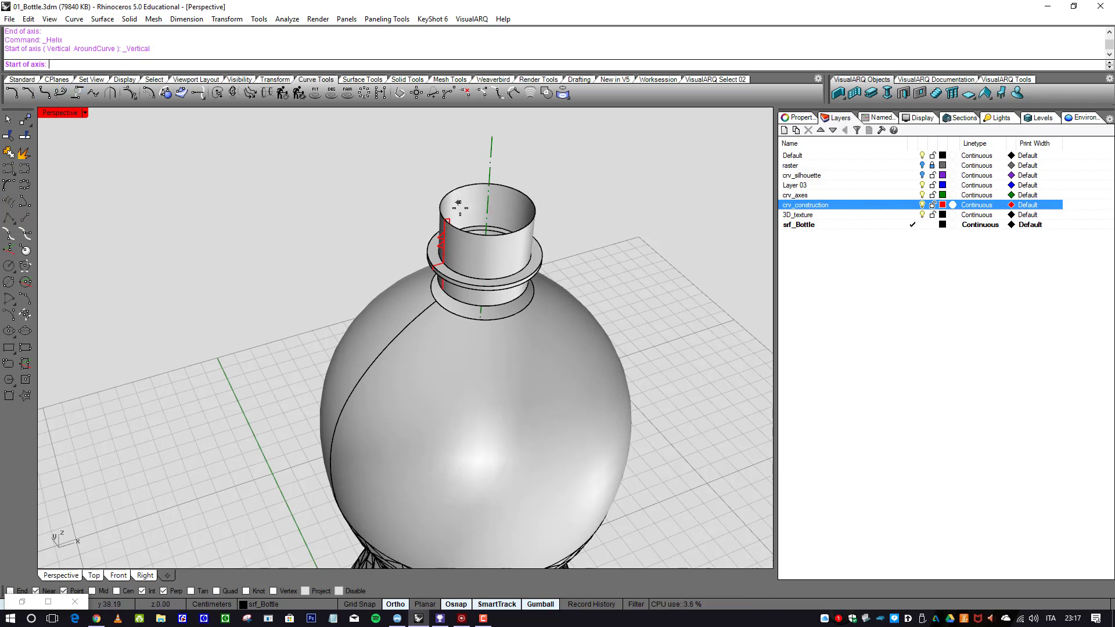
scroll(465, 206, up, 3)
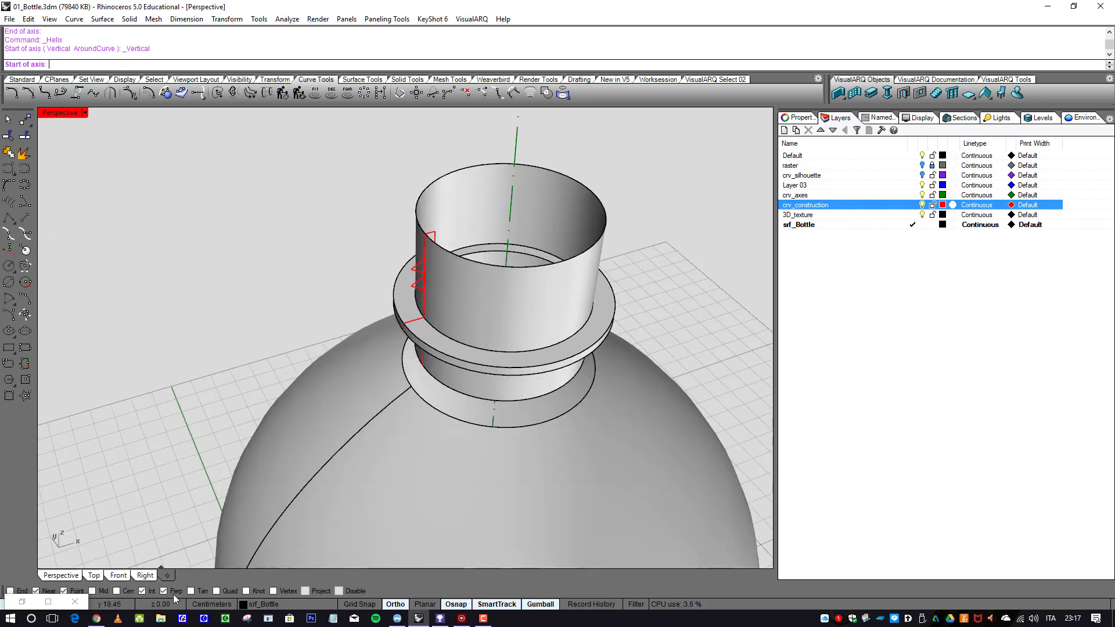
click(116, 591)
click(584, 192)
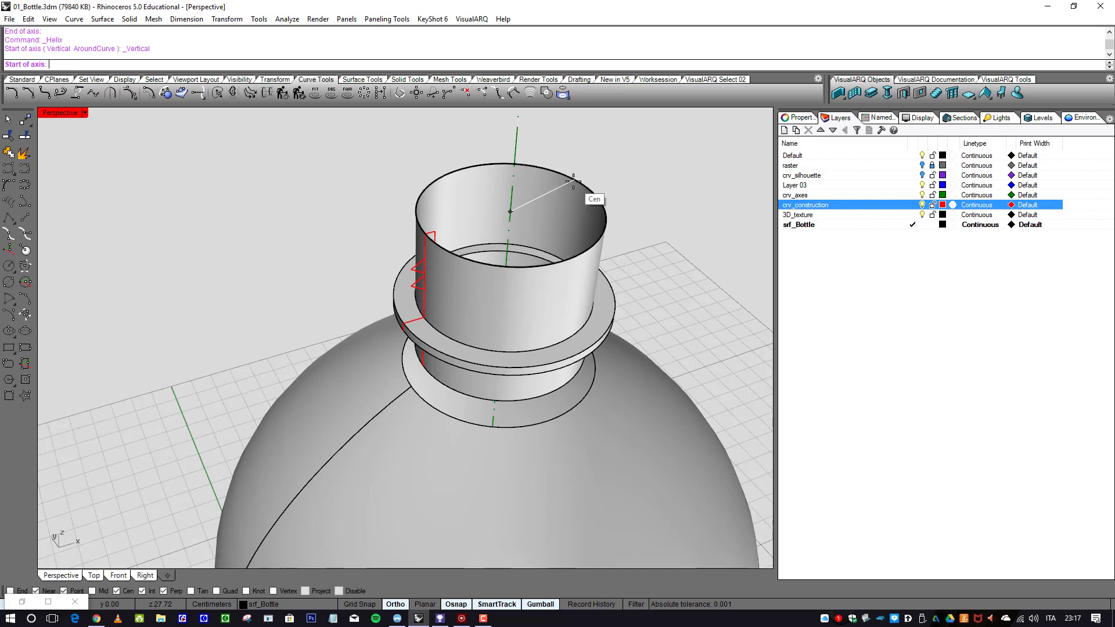
scroll(510, 248, down, 2)
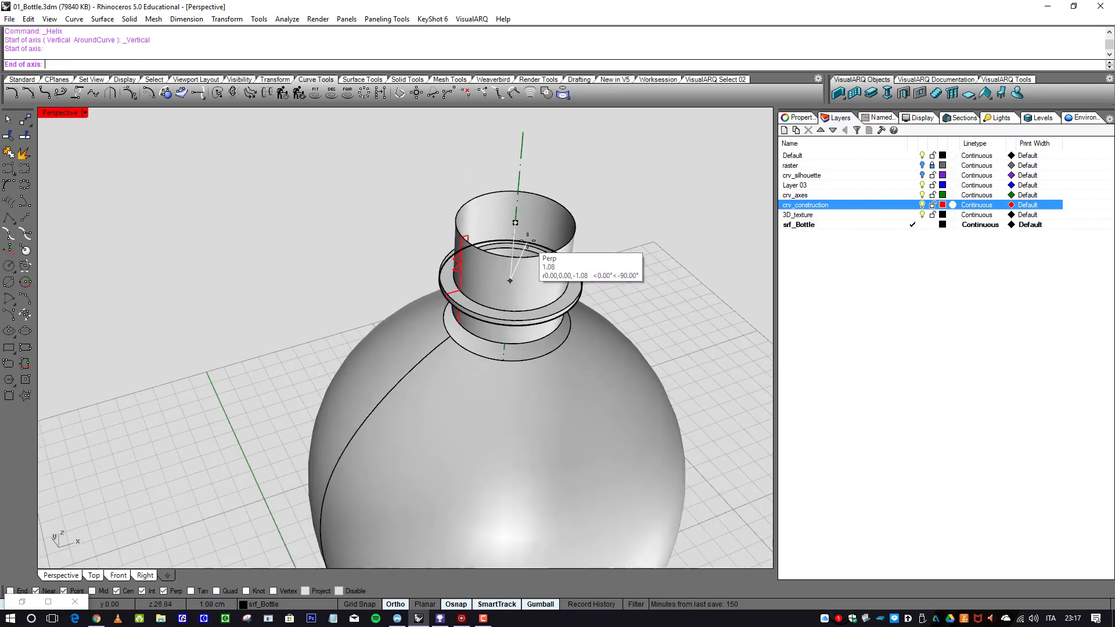
scroll(525, 254, up, 5)
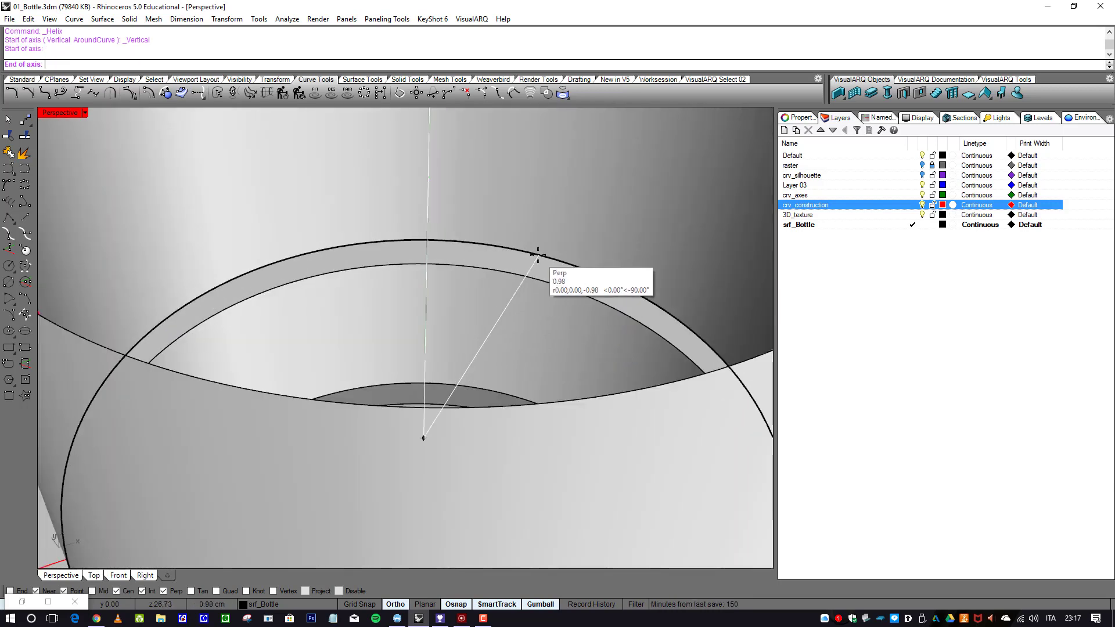
click(538, 255)
scroll(538, 255, down, 5)
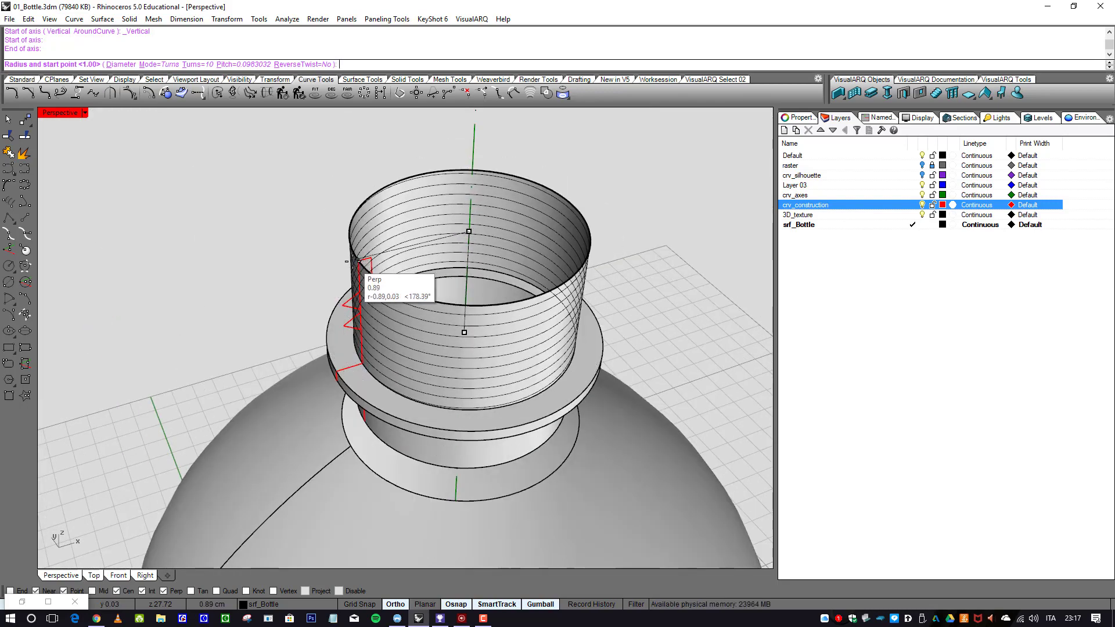
- Try 3 turns, settle on a 0.2 pitch, and start the helix where the neck profile meets the top rim, at about 0.89 cm radius
click(194, 65)
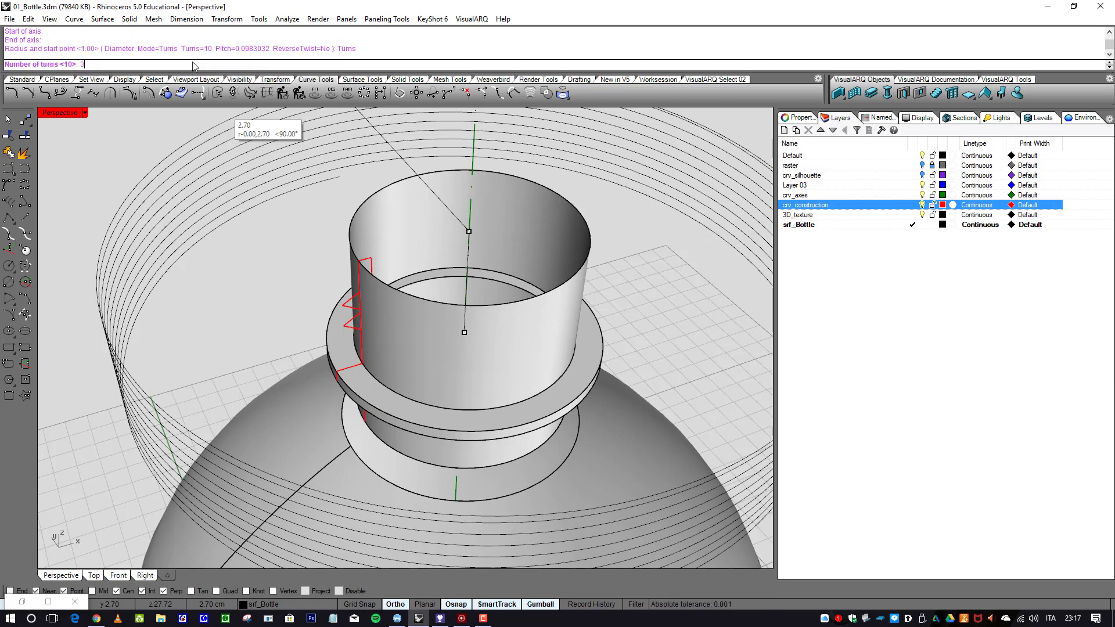
key(Return)
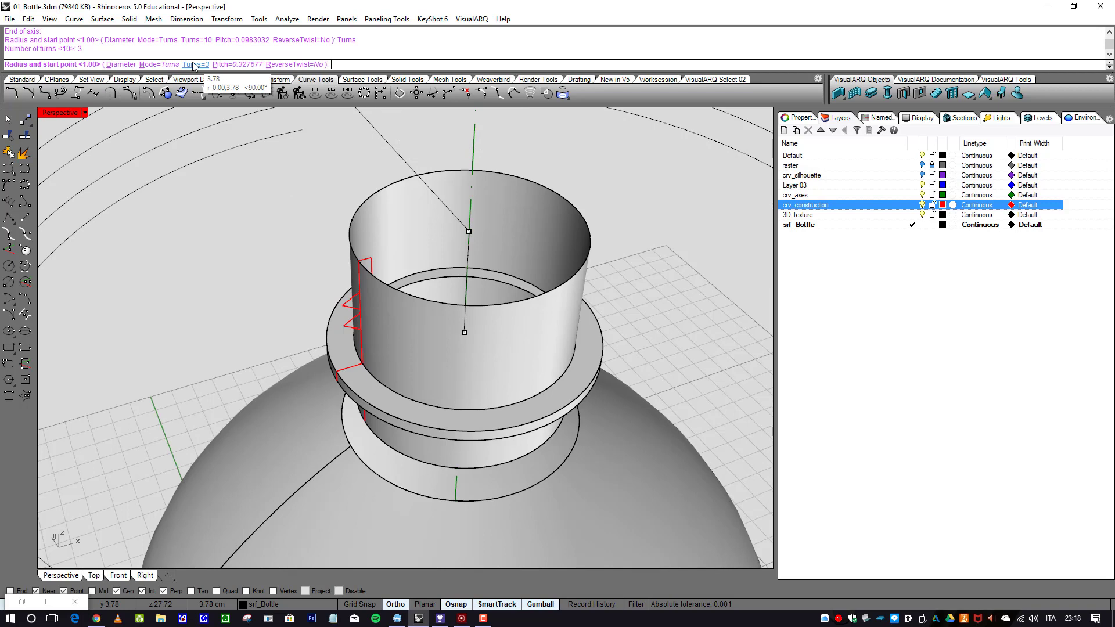
click(165, 591)
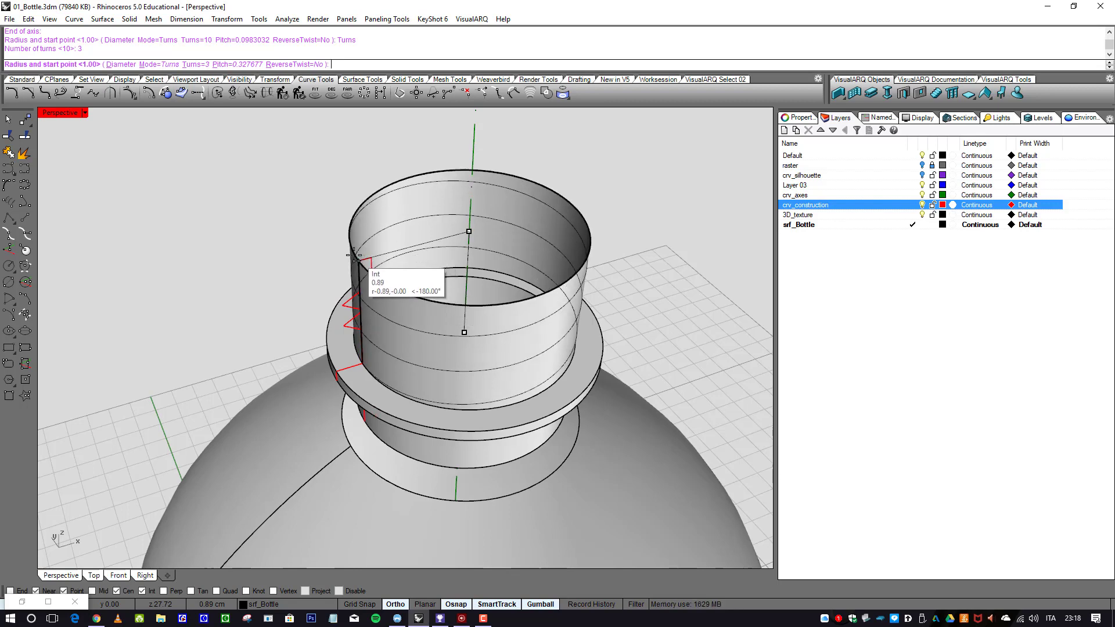
click(249, 65)
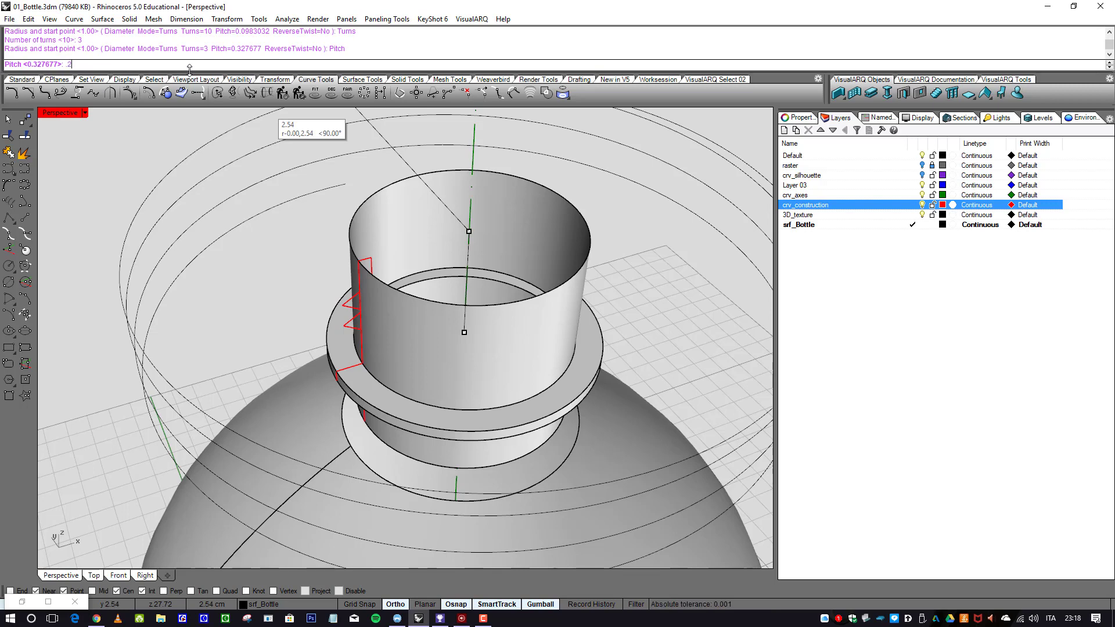
key(Return)
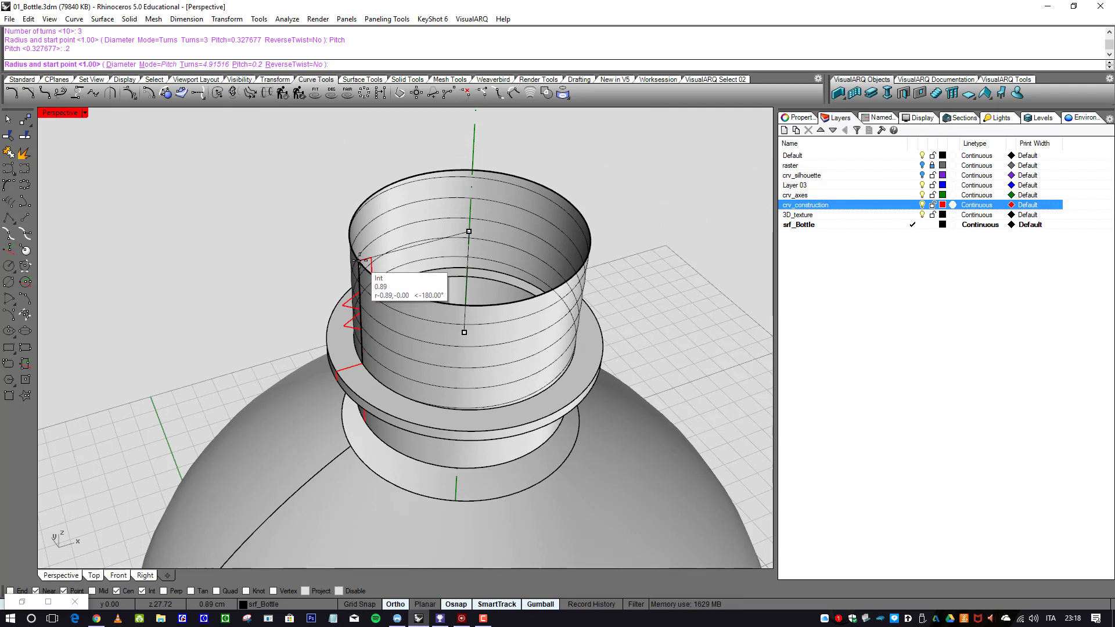
click(359, 260)
- Make crv_construction the current layer and draw a line from the upper thread profile's outer tip perpendicular to the neck wall
scroll(438, 266, down, 3)
right_drag(438, 266, 447, 229)
scroll(386, 255, up, 5)
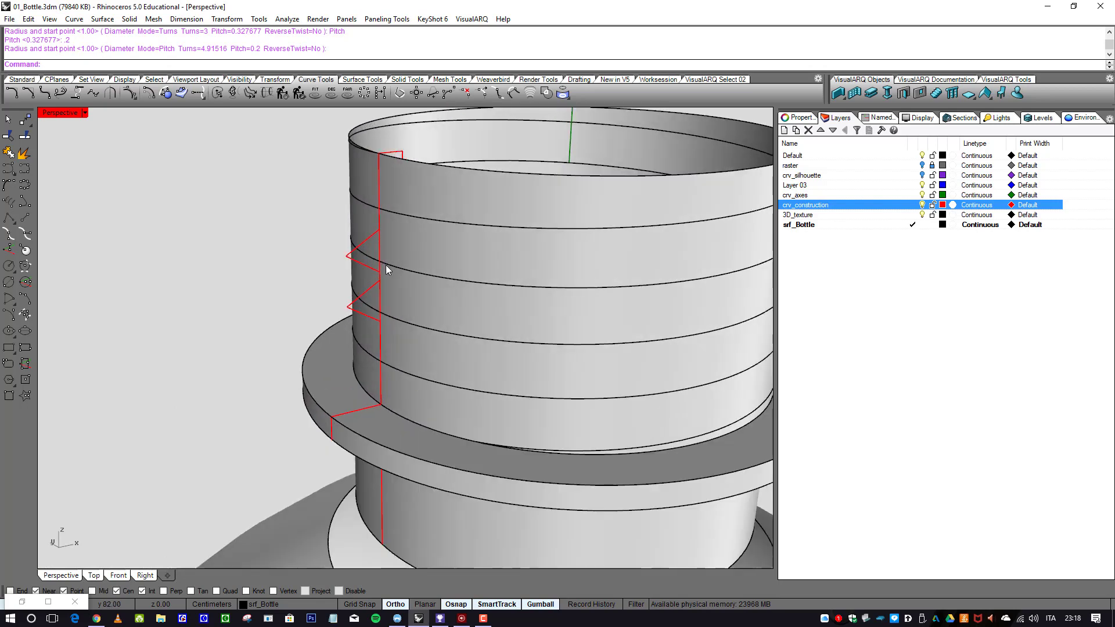
scroll(385, 267, up, 5)
shift+right_drag(351, 226, 260, 240)
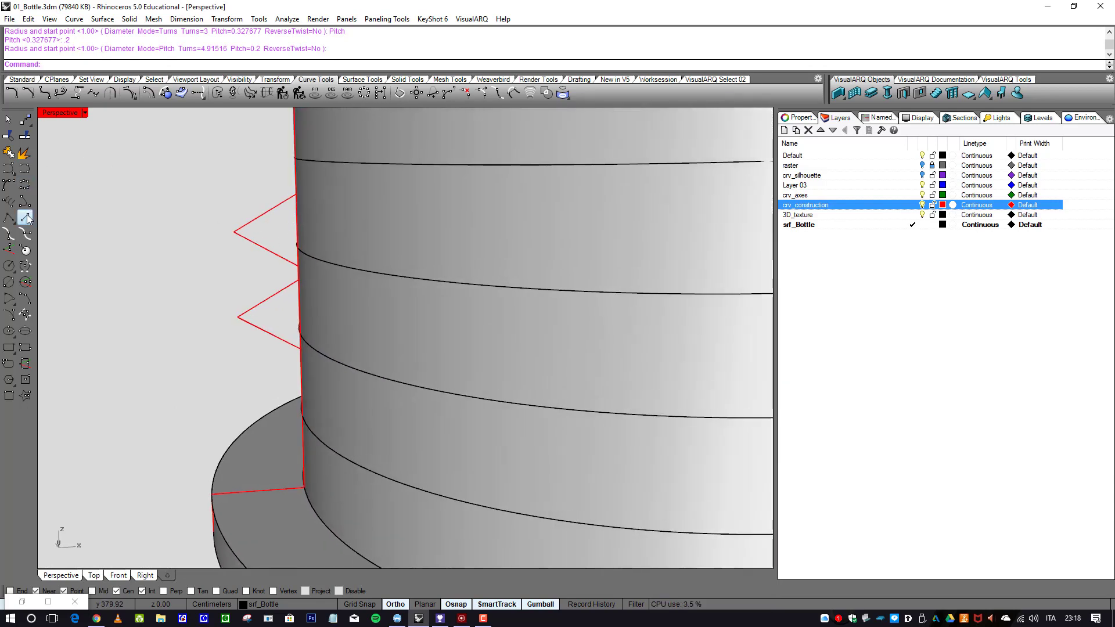
click(26, 218)
click(234, 233)
shift+right_drag(235, 234, 266, 265)
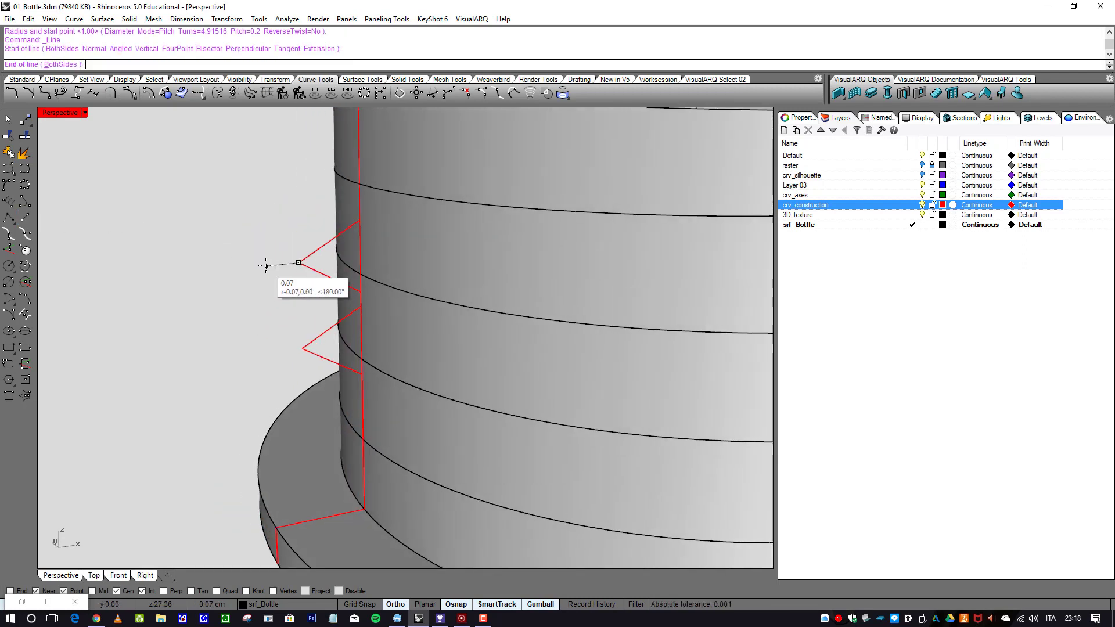
click(914, 206)
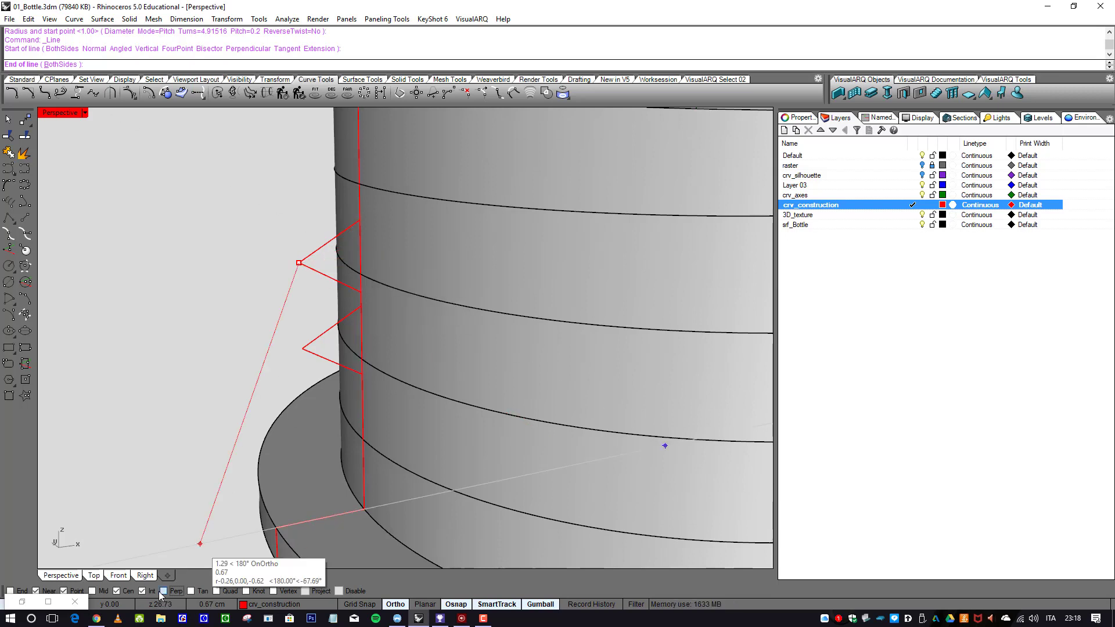
click(163, 591)
click(361, 257)
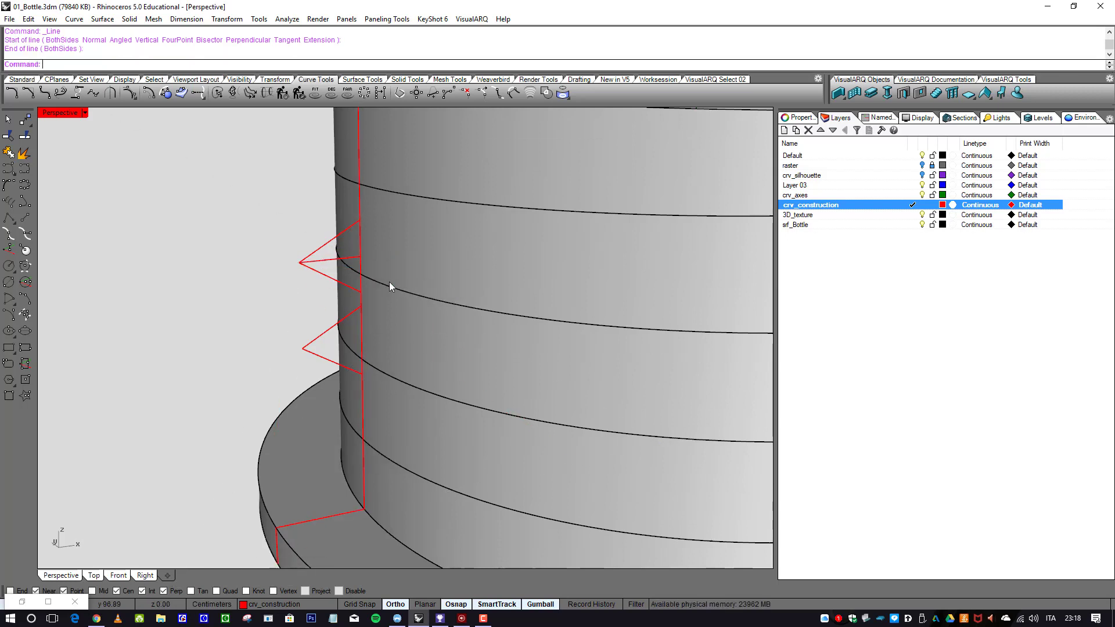
- Move the helix vertically about 0.04 cm from its crossing with the neck profile to the wall end of the perpendicular line
scroll(378, 282, up, 2)
click(374, 279)
click(422, 307)
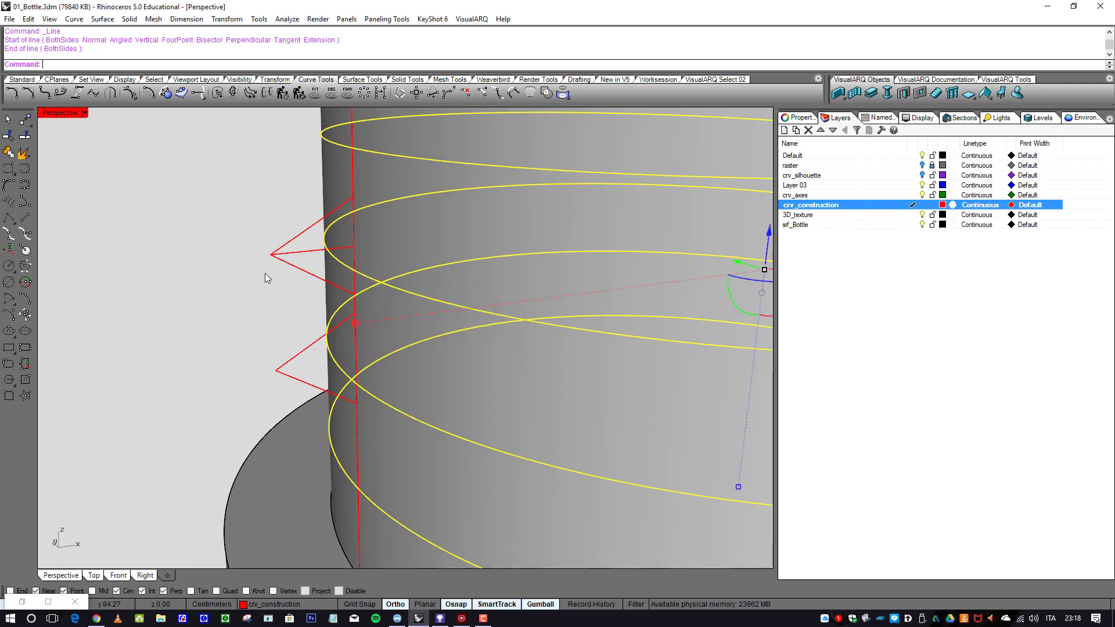
click(24, 120)
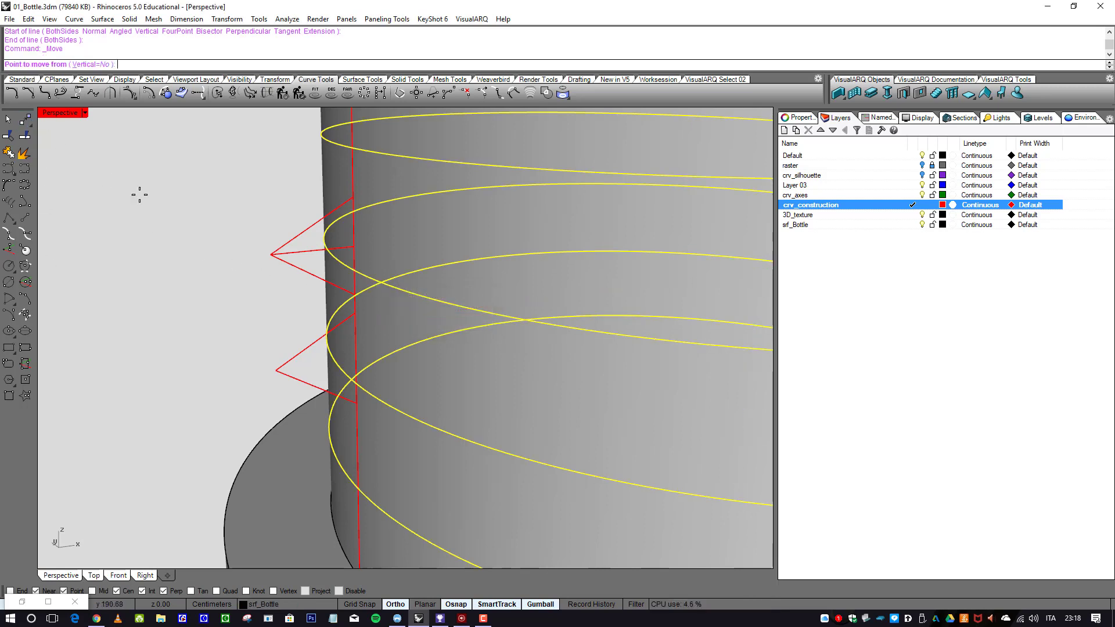
click(358, 278)
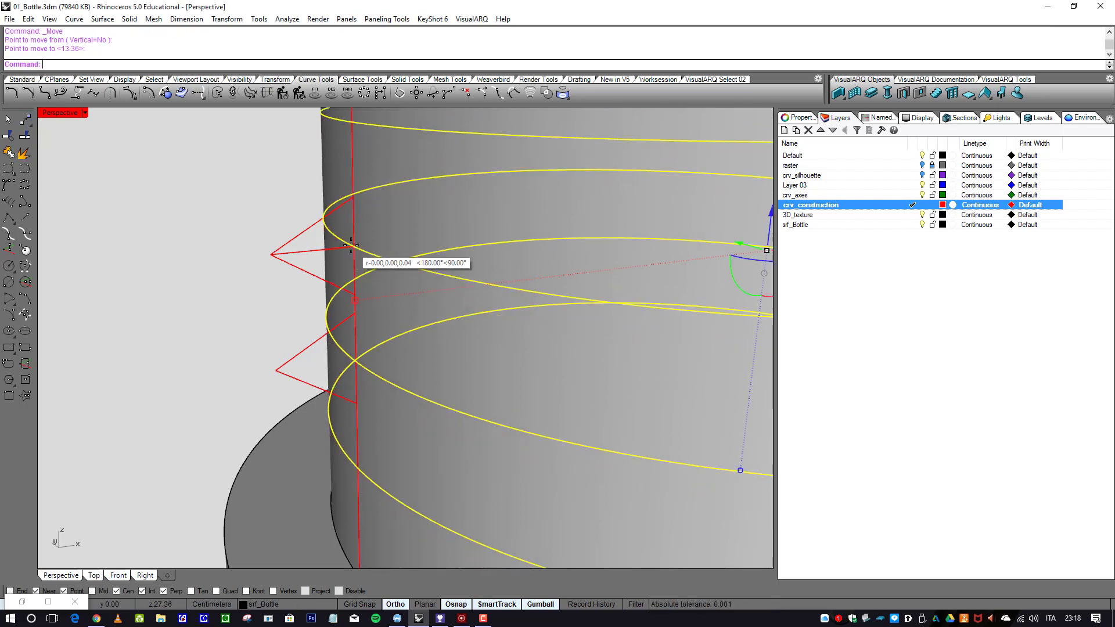
click(352, 249)
- Examine the moved helix and its fit to the thread profiles around the neck
right_drag(381, 322, 453, 239)
scroll(347, 336, down, 10)
scroll(453, 239, up, 3)
scroll(451, 284, down, 4)
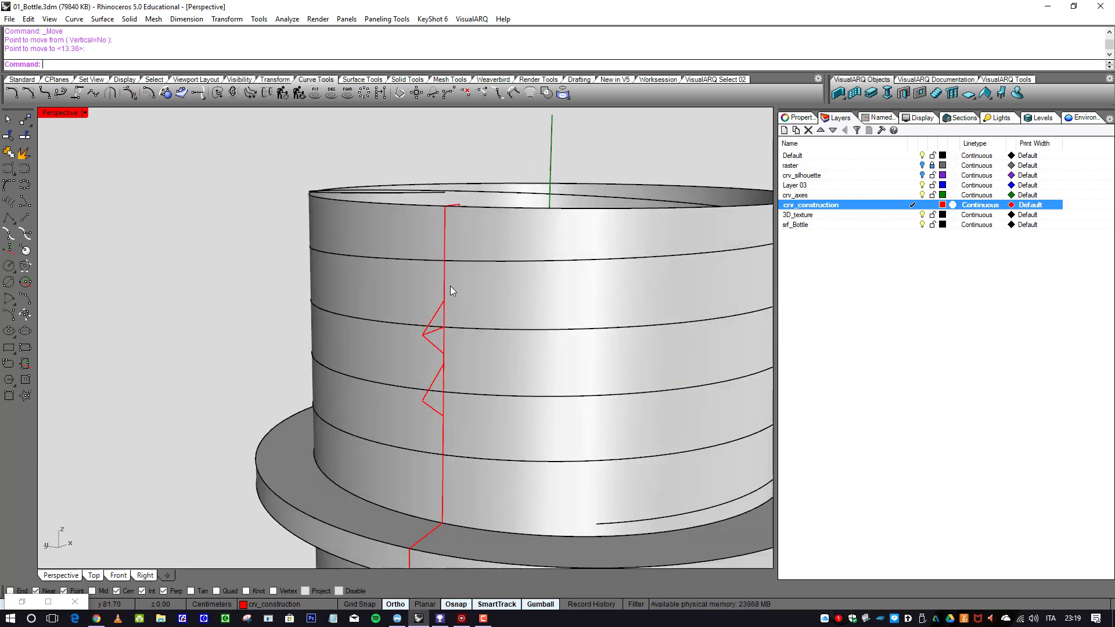
scroll(450, 299, up, 2)
scroll(444, 326, down, 4)
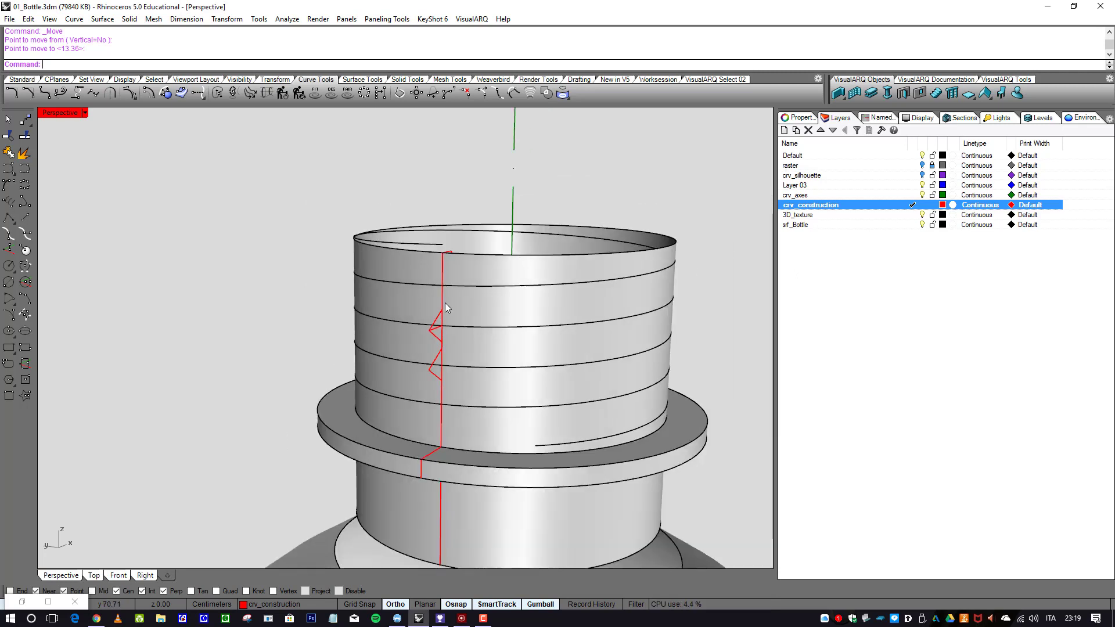
scroll(445, 302, up, 3)
click(442, 297)
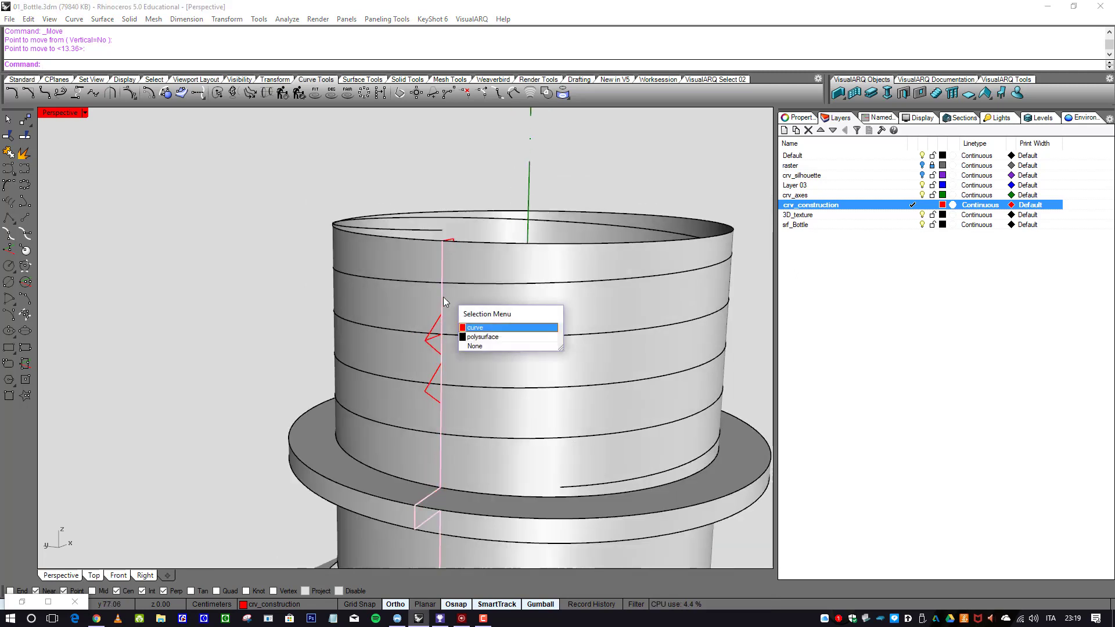
click(477, 328)
key(Escape)
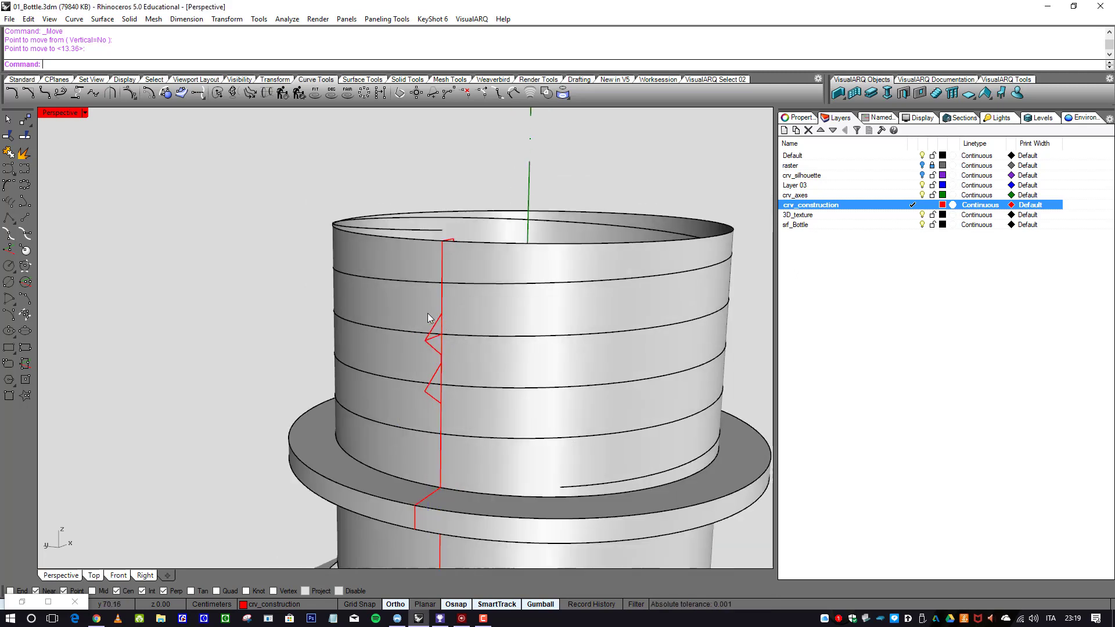
- Trim away the top end of the helix, using the neck profile curve as the cutting object
click(21, 219)
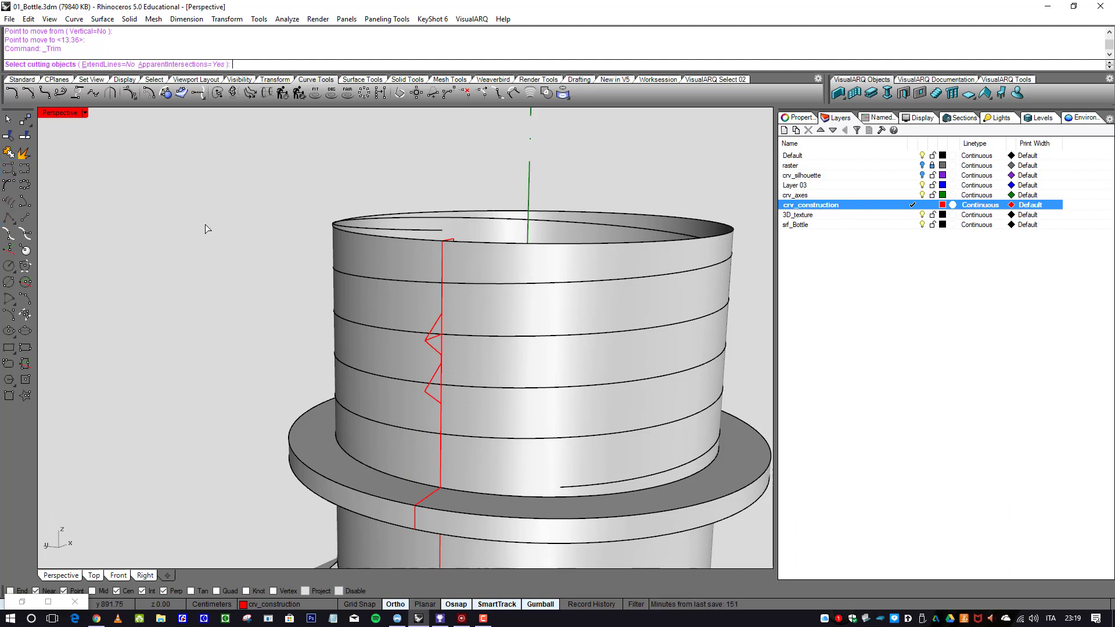
click(444, 299)
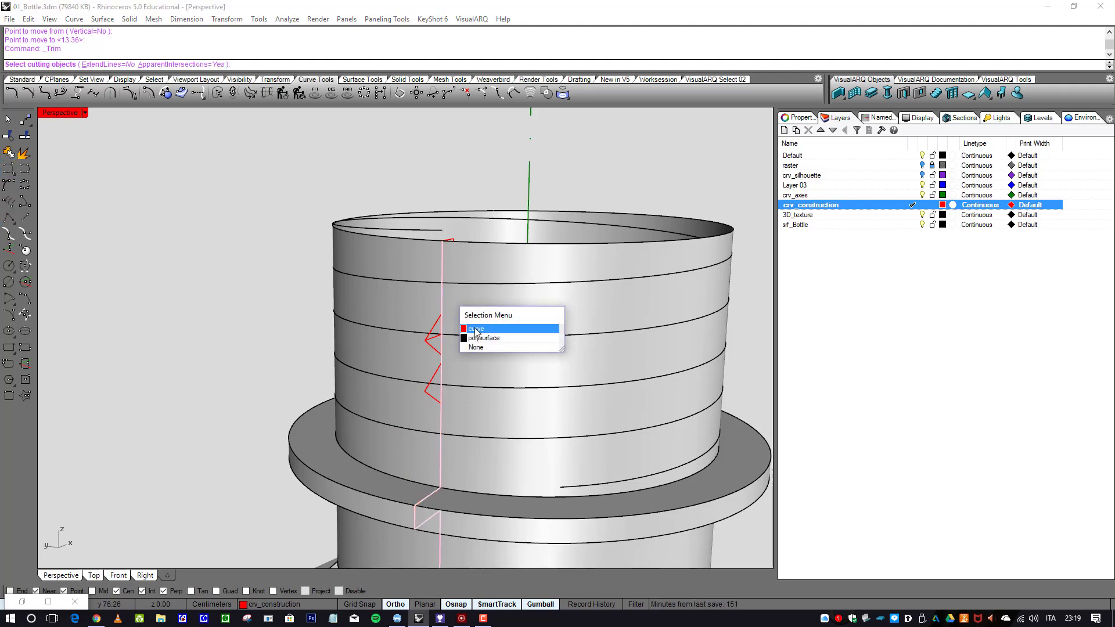
click(475, 329)
key(Return)
scroll(459, 317, down, 3)
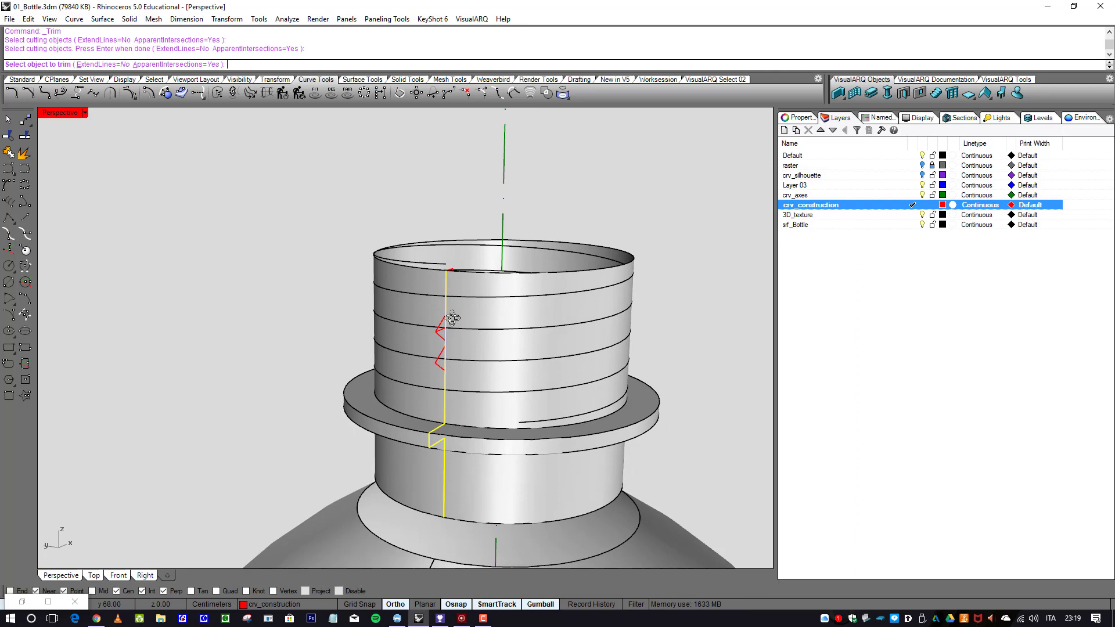
click(481, 302)
click(526, 333)
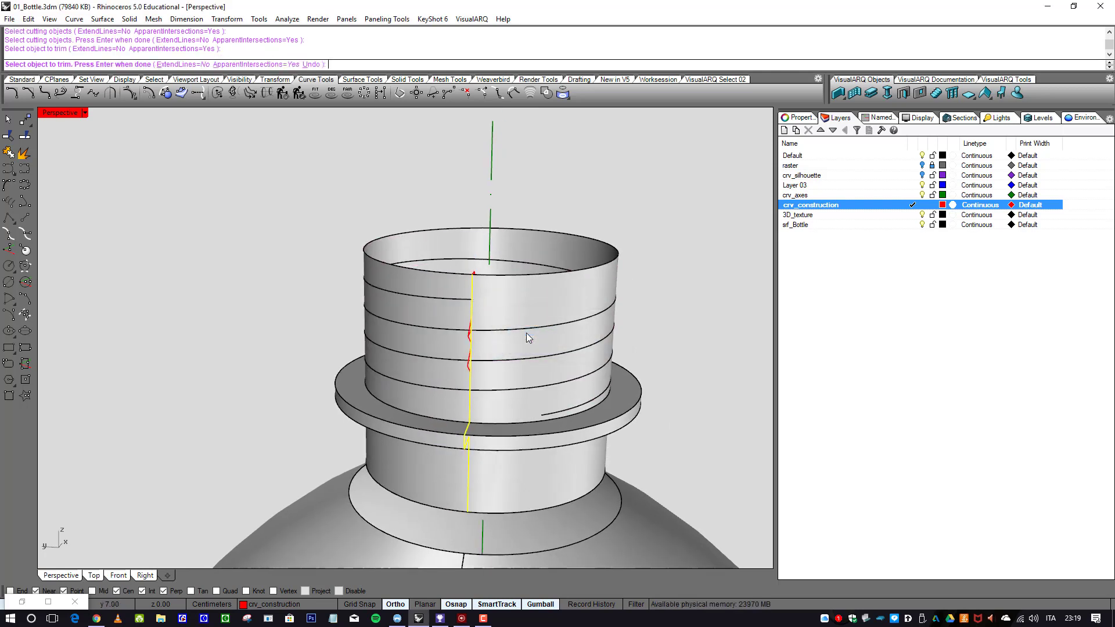
right_drag(527, 337, 467, 372)
key(Return)
- Trim the helix near the collar, using the neck profile curve as the cutting object again
key(Return)
click(459, 391)
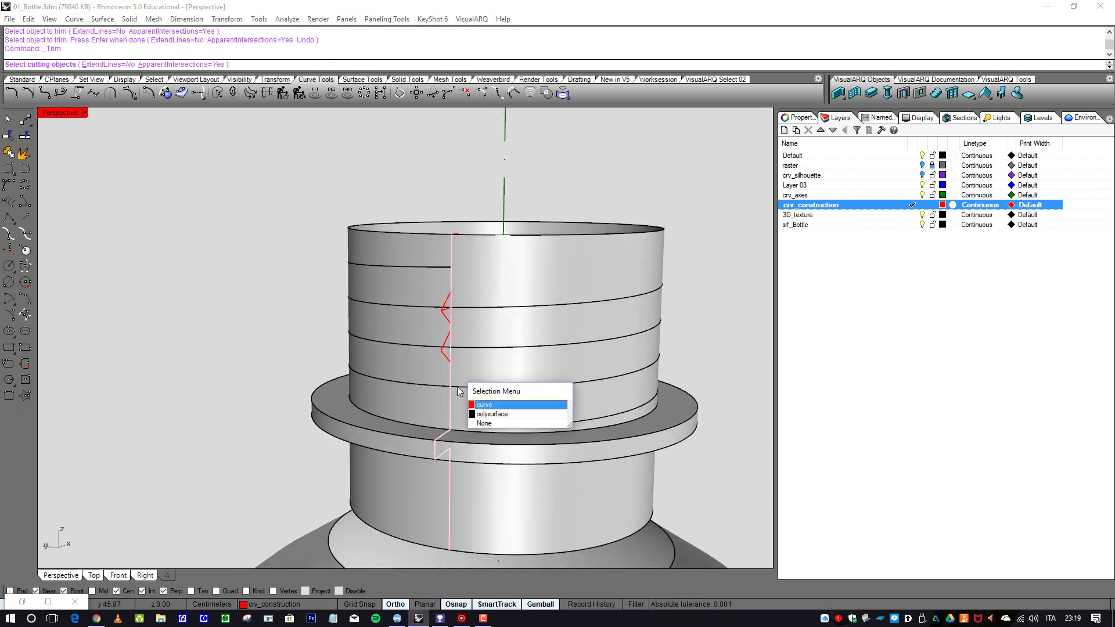
click(485, 406)
click(443, 388)
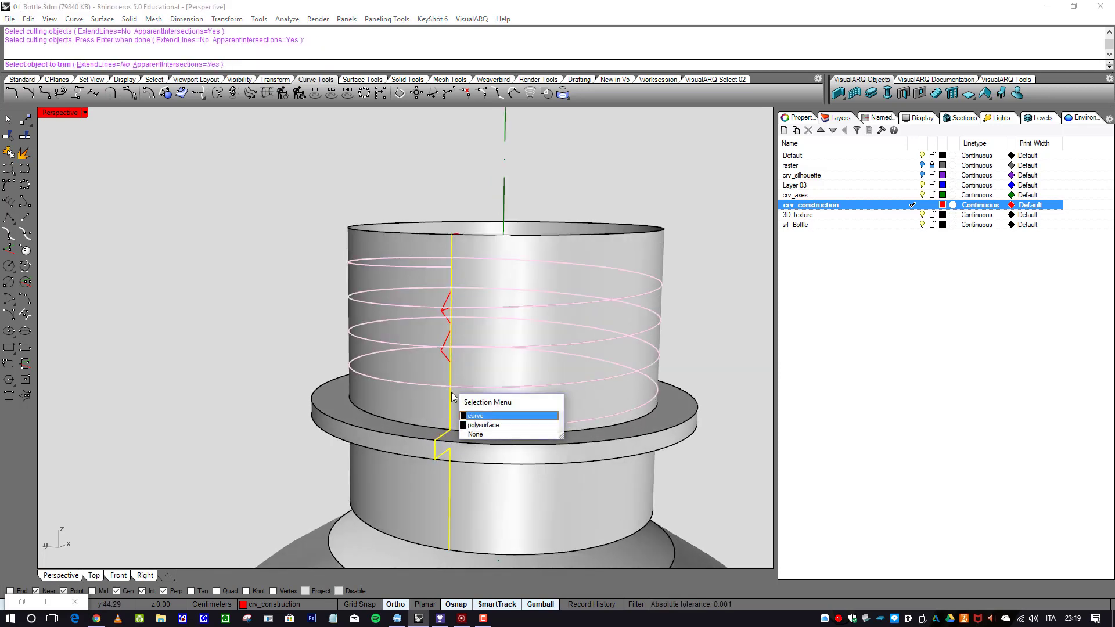
click(477, 417)
key(Return)
- Delete the leftover helix segment just above the collar and check the remaining helix around the neck
scroll(449, 367, down, 3)
scroll(433, 401, up, 5)
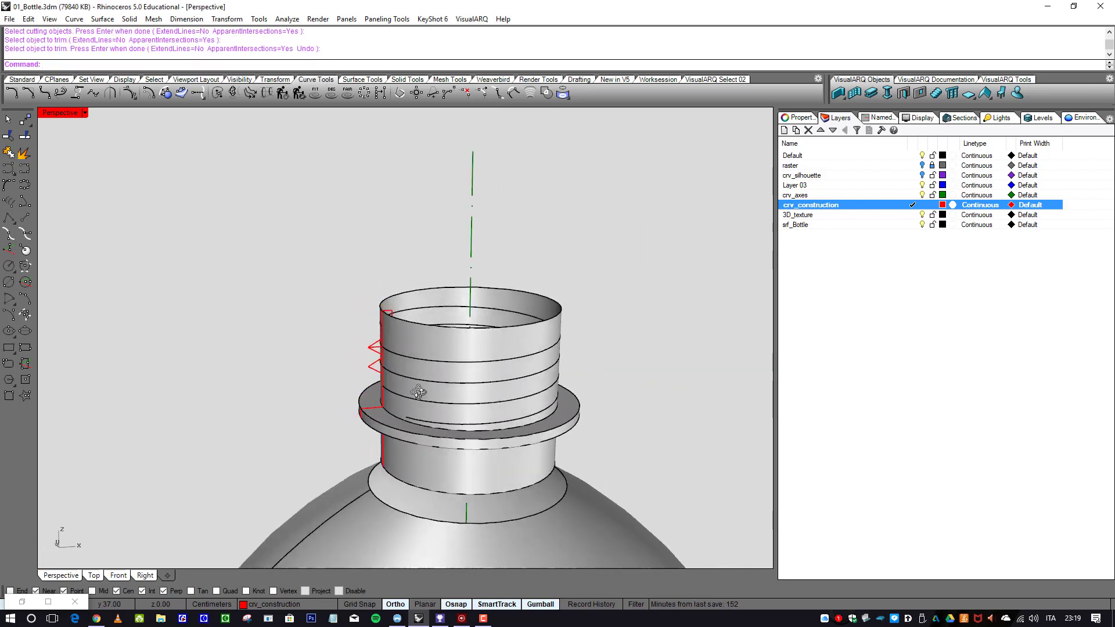
click(433, 395)
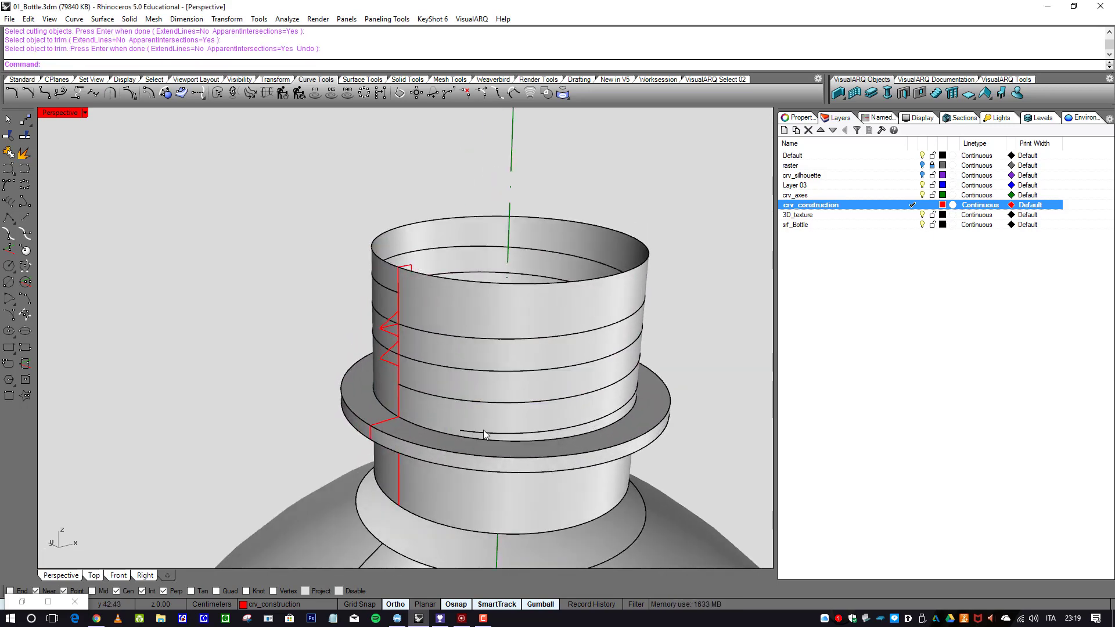
click(486, 431)
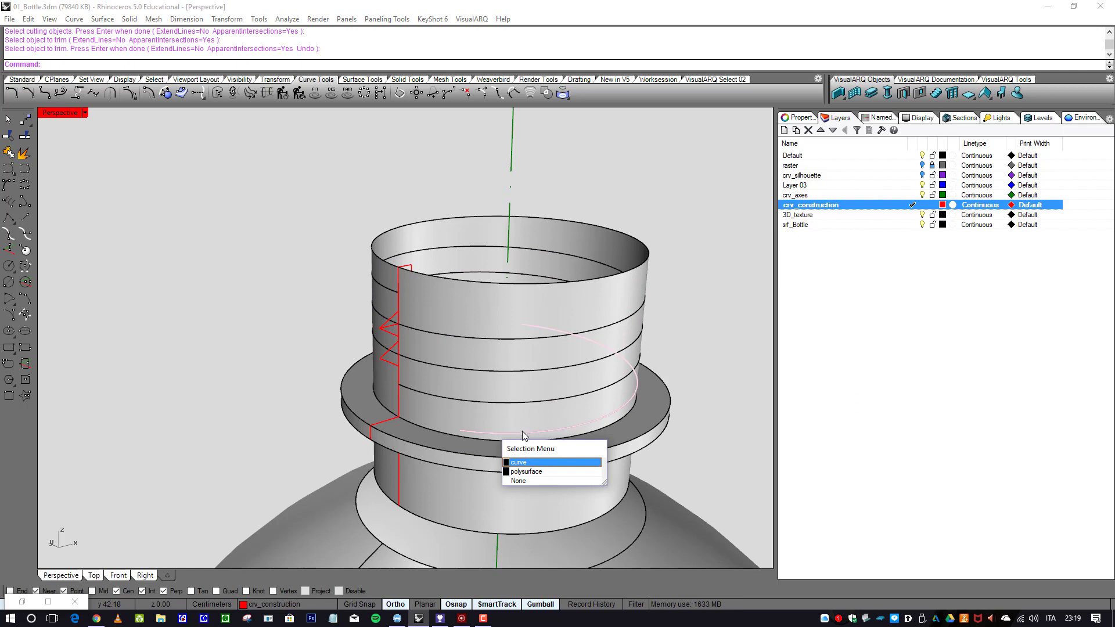
key(Delete)
scroll(511, 406, down, 5)
right_drag(603, 366, 651, 400)
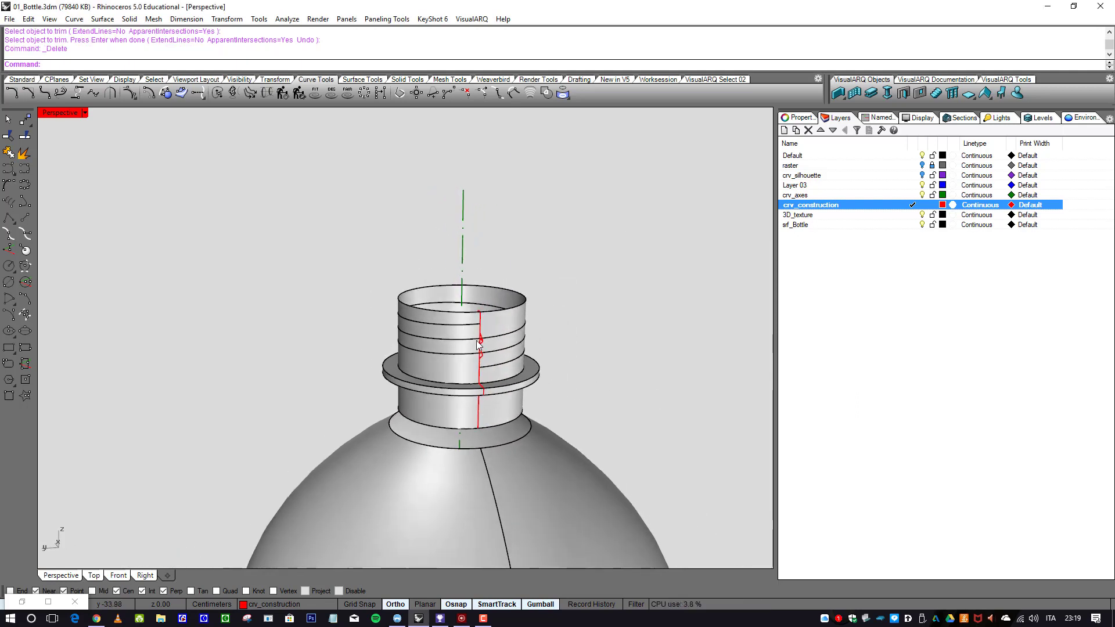
click(502, 367)
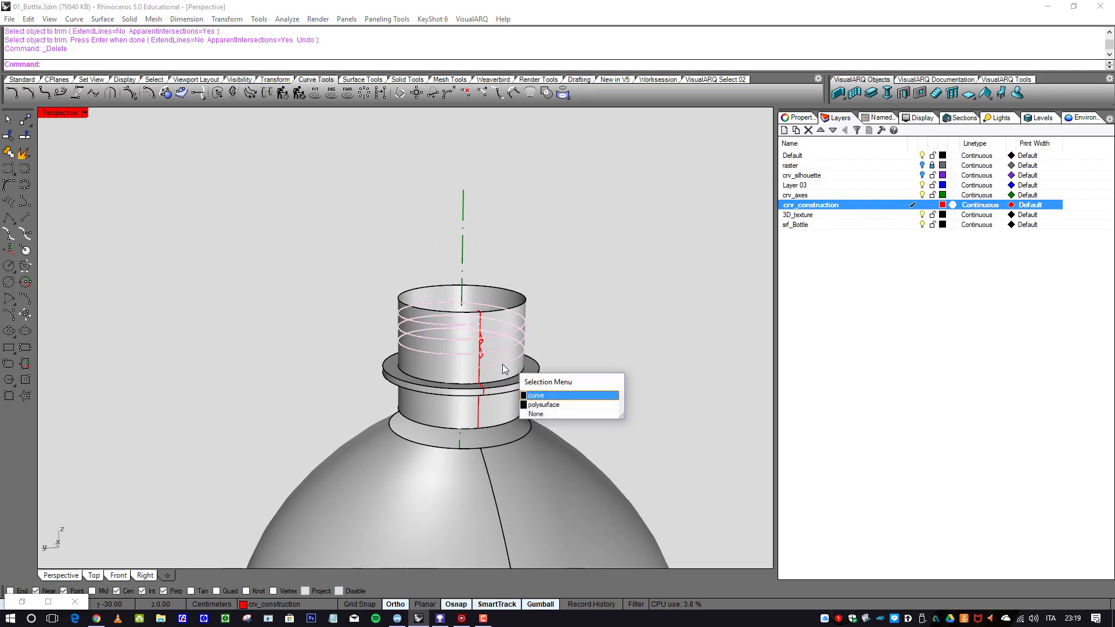
key(Escape)
right_drag(490, 366, 506, 350)
scroll(523, 367, up, 2)
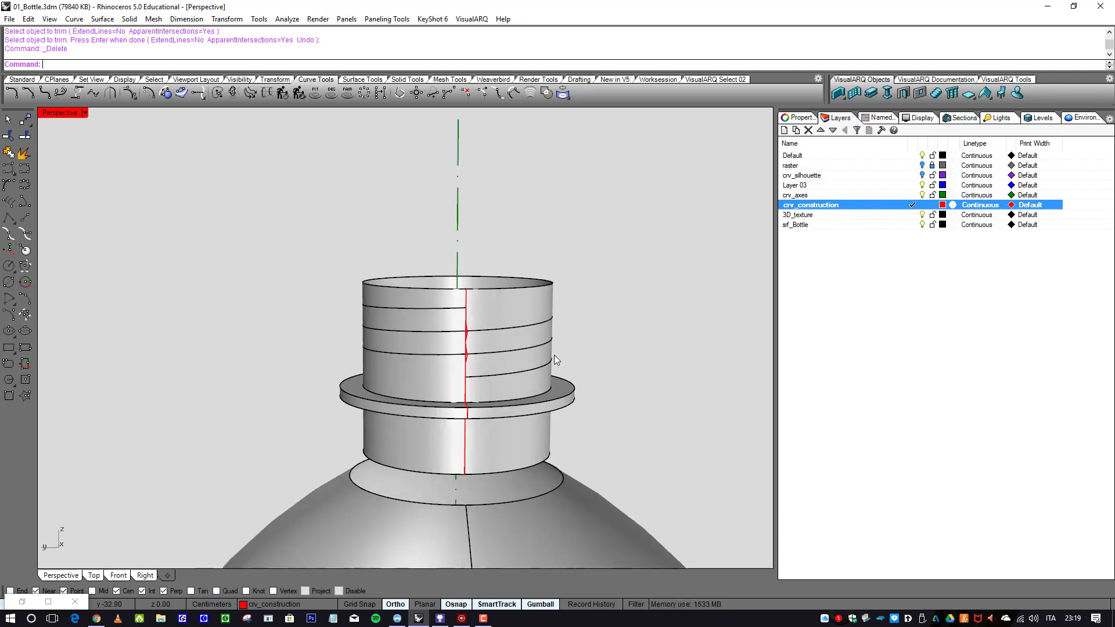
- Draw a line about 1.79 cm long straight across the neck's top rim, from the profile curve to the opposite wall
right_drag(554, 359, 445, 376)
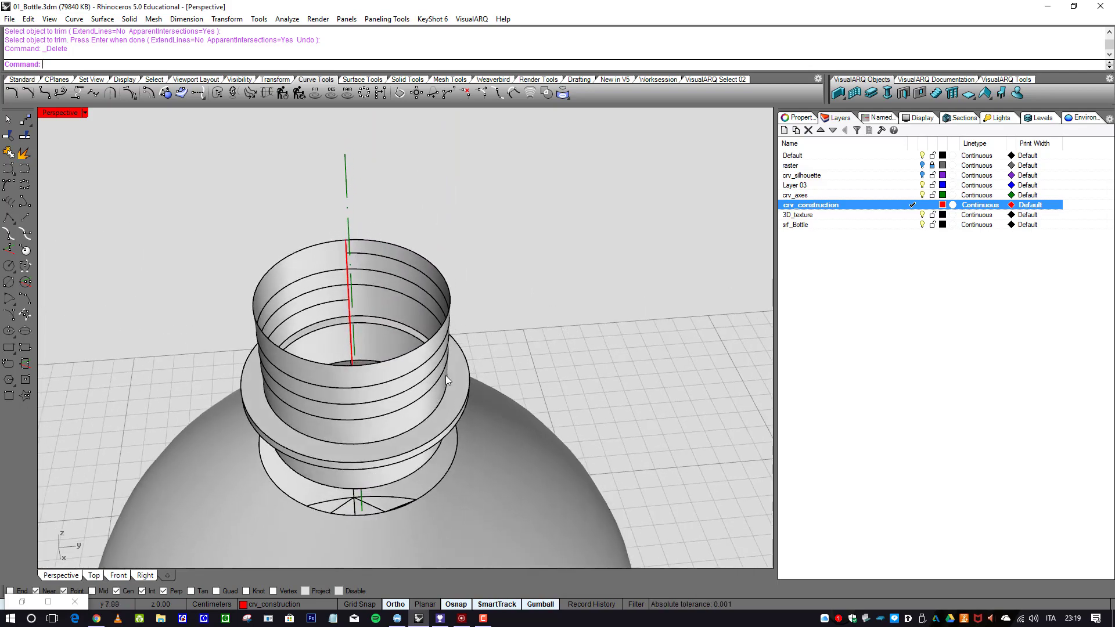
click(27, 216)
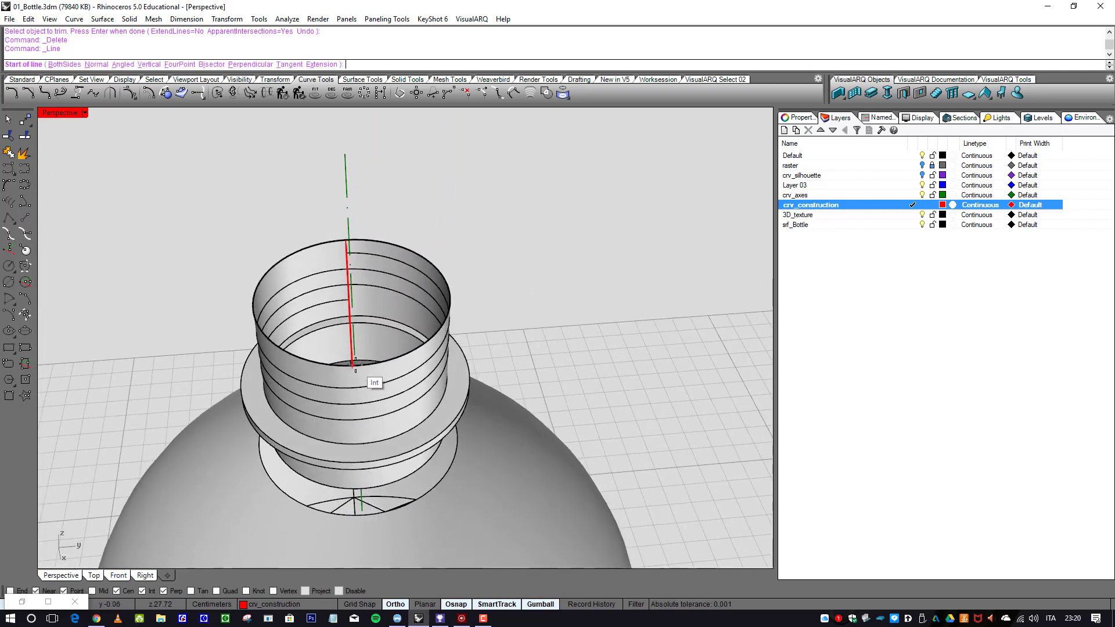
right_drag(399, 378, 274, 291)
scroll(274, 291, up, 4)
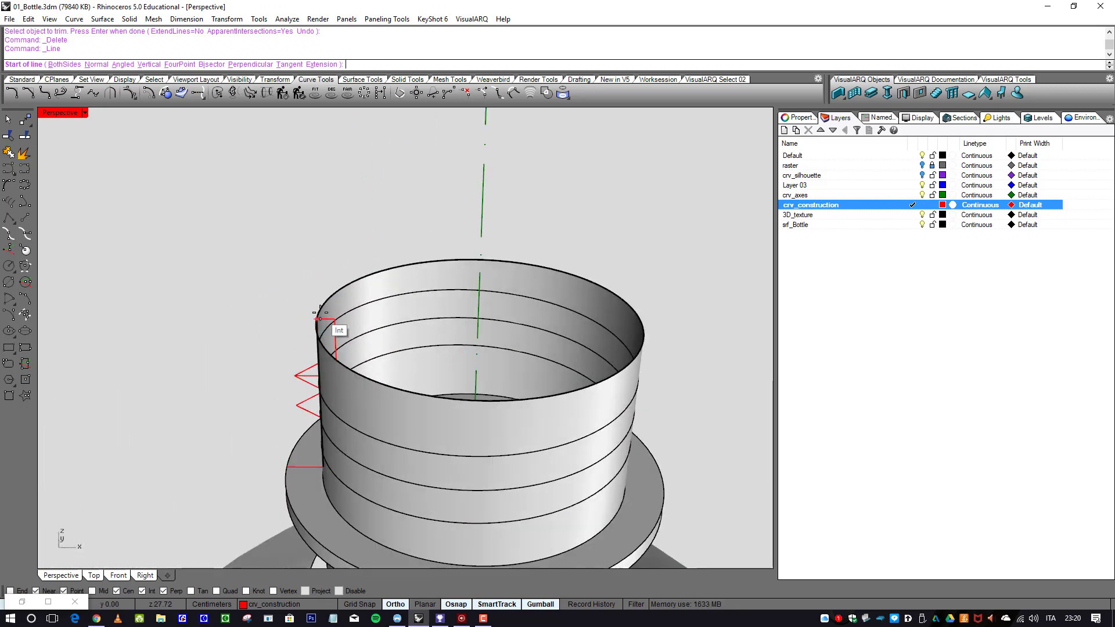
click(316, 318)
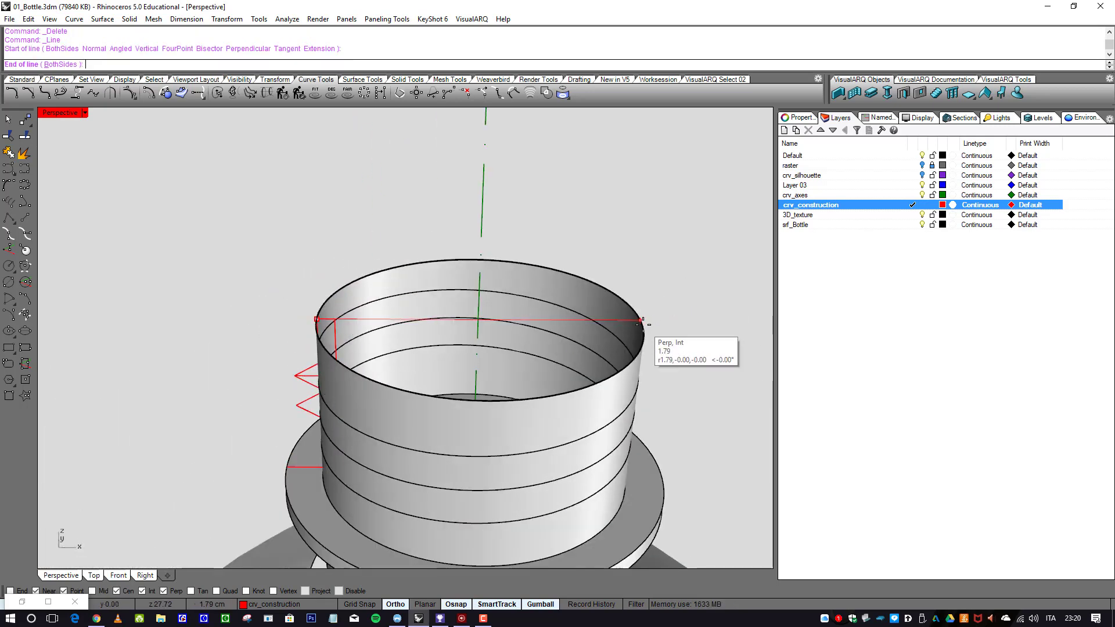
click(670, 331)
scroll(672, 343, down, 3)
shift+right_drag(529, 318, 496, 314)
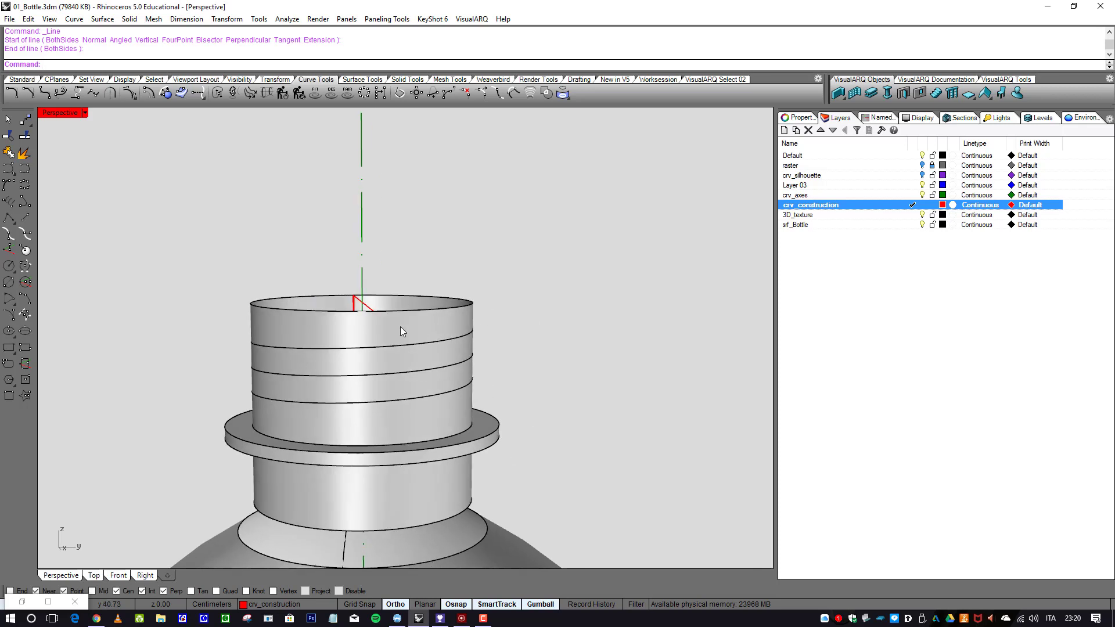
- Draw a vertical line down the neck wall from the far end of the rim line to the collar
key(Return)
click(373, 311)
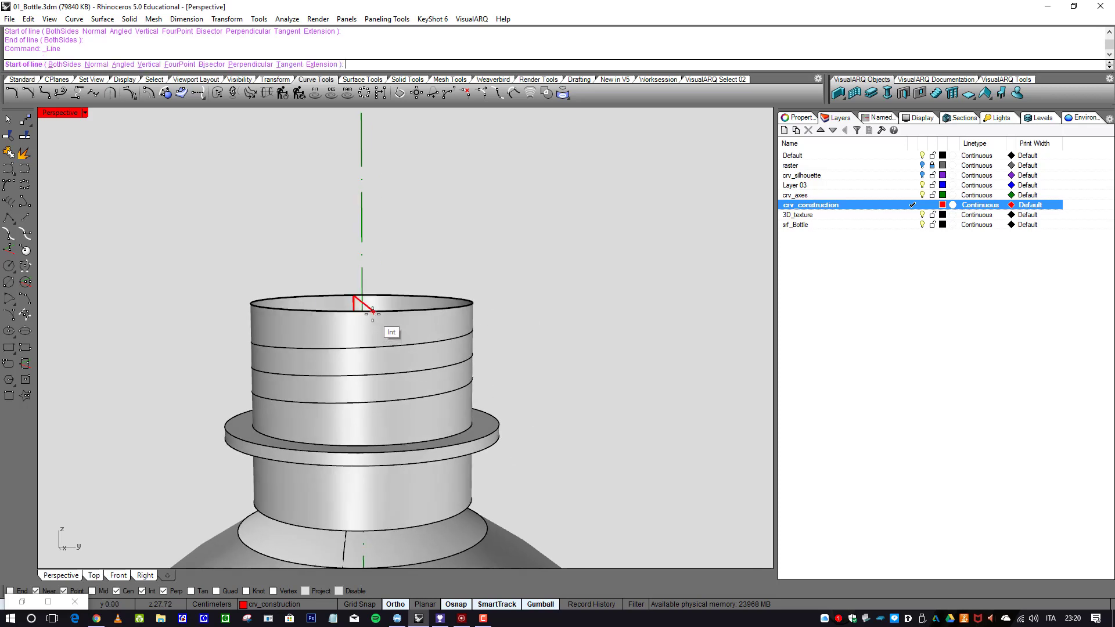
click(377, 440)
scroll(376, 440, down, 2)
mouse_move(436, 385)
shift+right_down()
mouse_move(642, 403)
mouse_move(447, 393)
shift+right_up()
scroll(447, 392, up, 2)
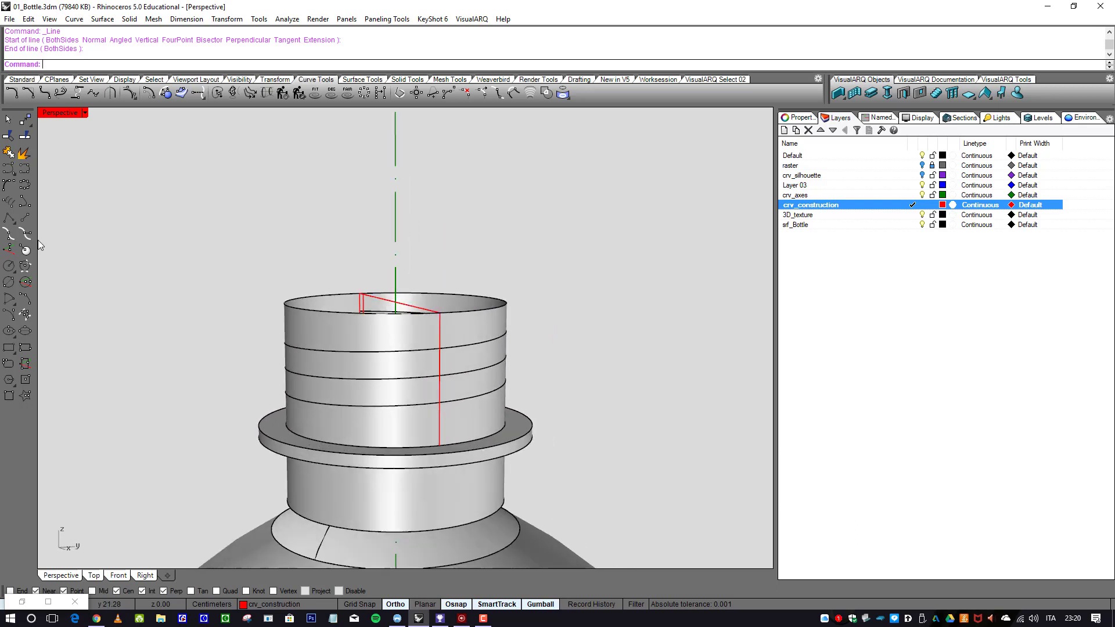
- Trim away the helix's lower end near the collar, using the new vertical line as the cutting object
click(22, 121)
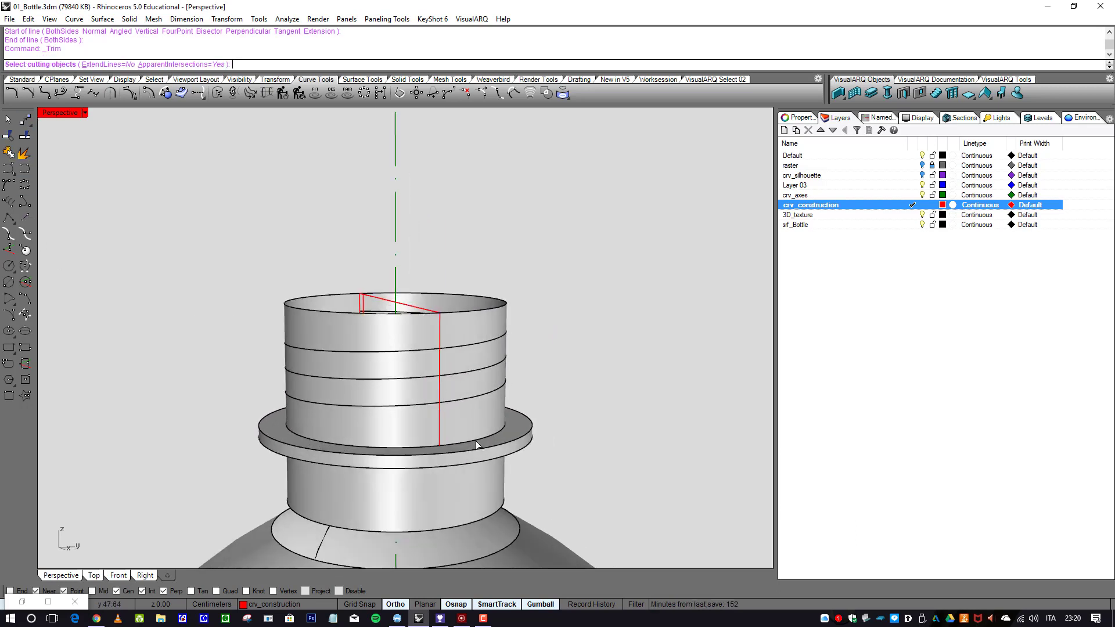
click(439, 397)
click(468, 423)
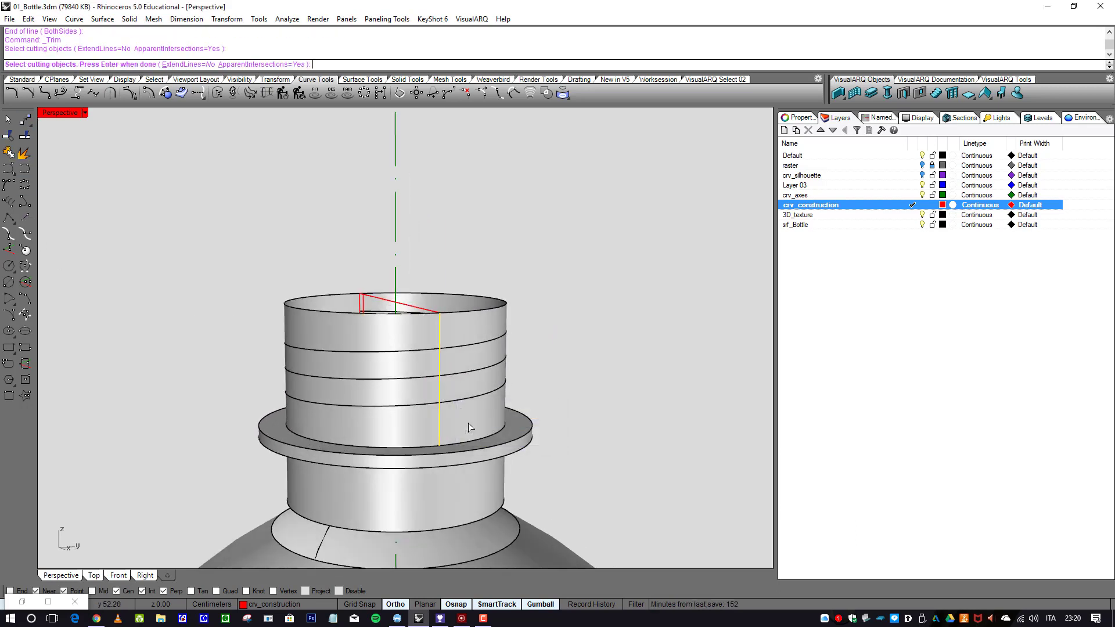
key(Return)
click(426, 408)
click(448, 440)
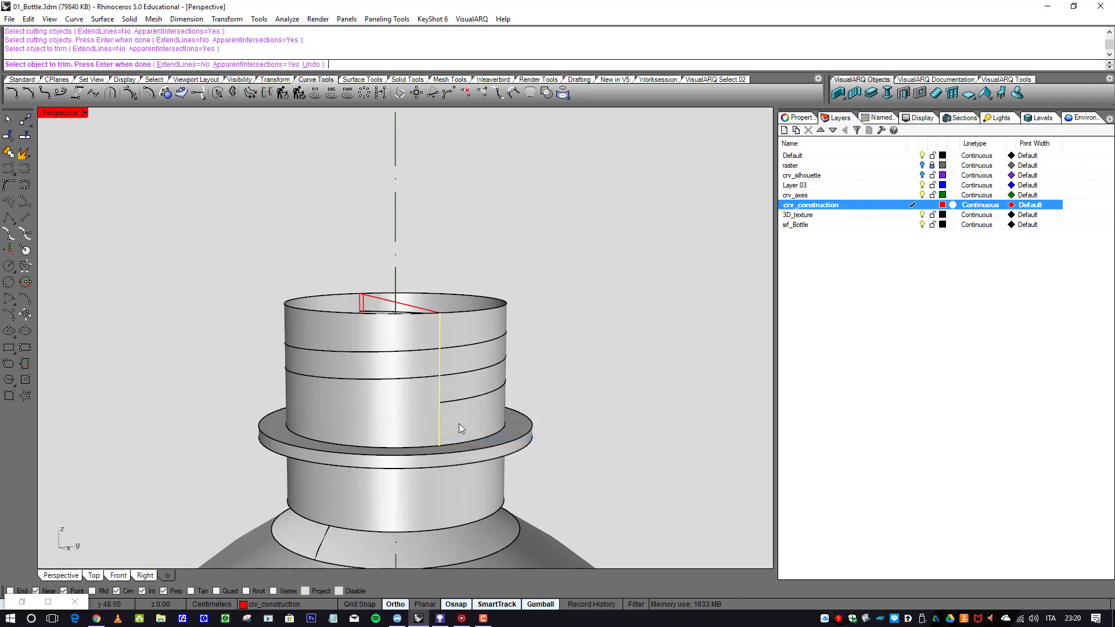
key(Return)
- Delete the helper line that crosses the neck's top rim
scroll(446, 412, down, 3)
mouse_move(446, 412)
right_down()
mouse_move(662, 413)
mouse_move(45, 400)
mouse_move(552, 381)
mouse_move(441, 419)
right_up()
scroll(441, 418, up, 2)
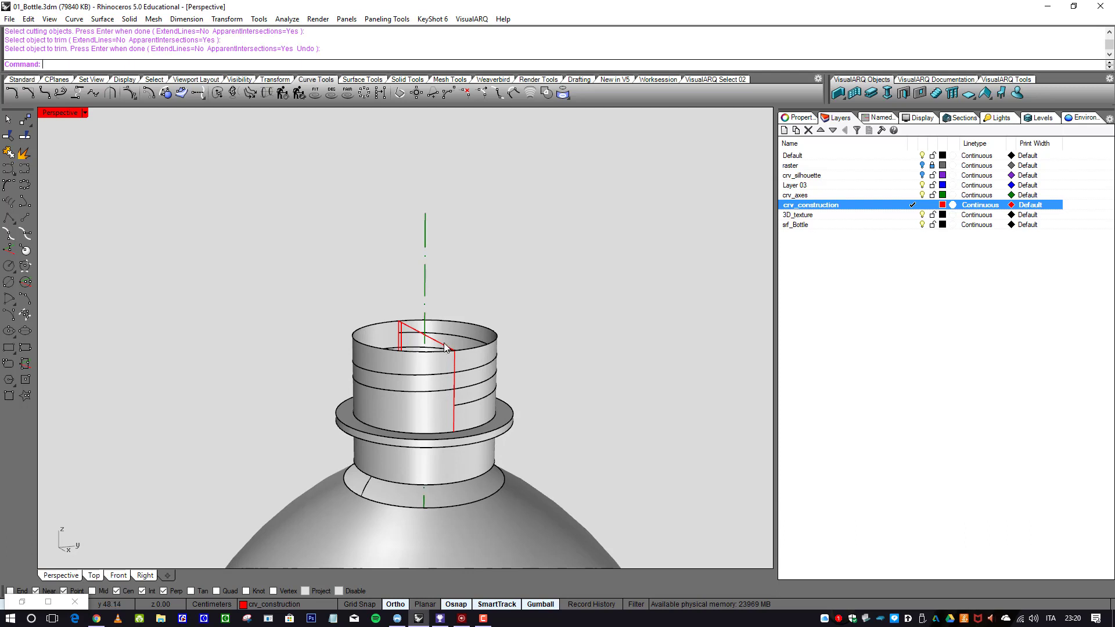
click(446, 347)
key(Delete)
- Move the upper triangular thread profile from its midpoint on the neck wall up to the helix's top end
right_drag(394, 395, 372, 380)
scroll(371, 381, up, 5)
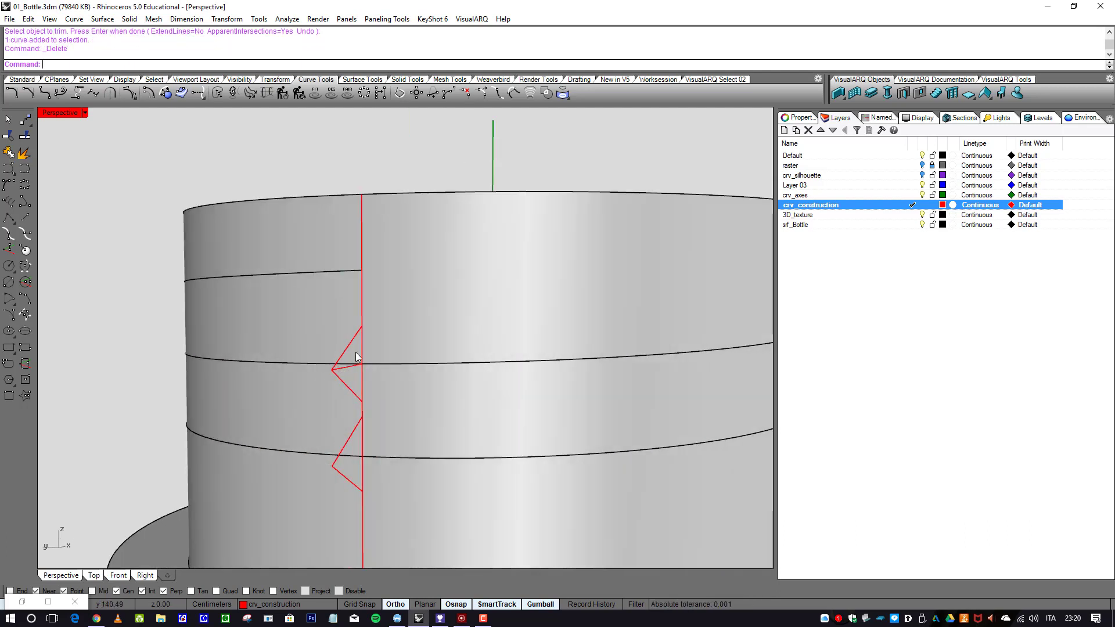
click(353, 337)
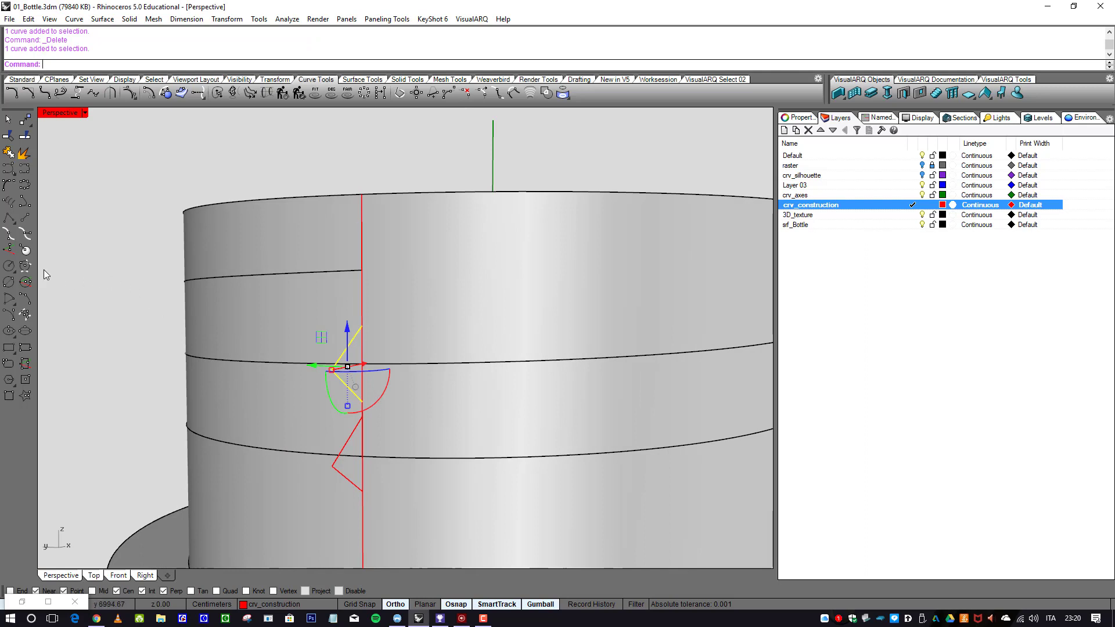
click(24, 135)
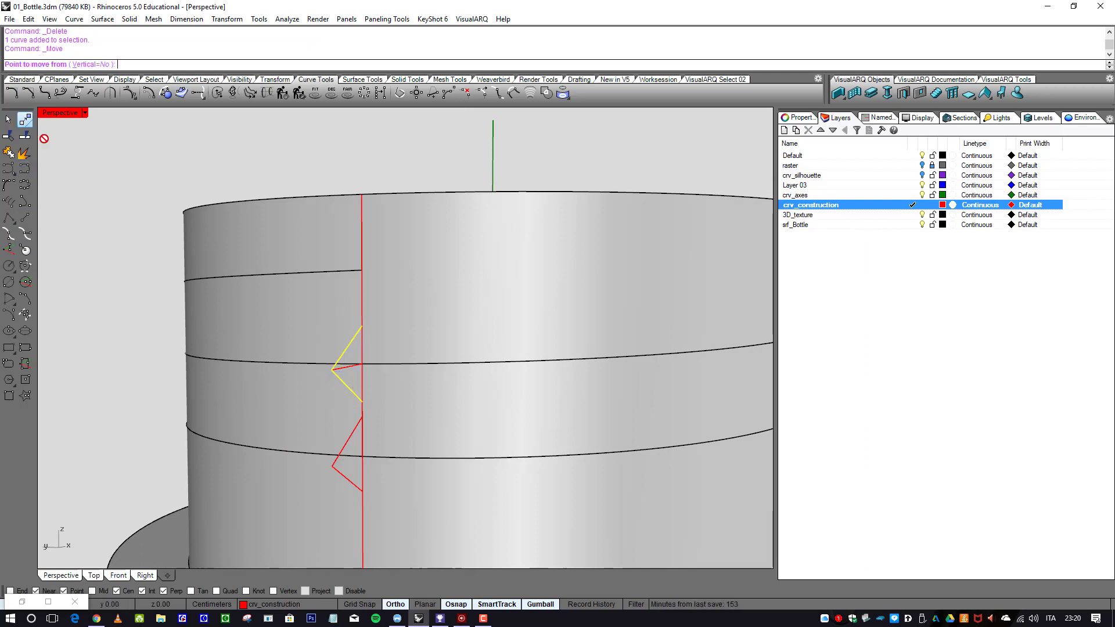
click(362, 365)
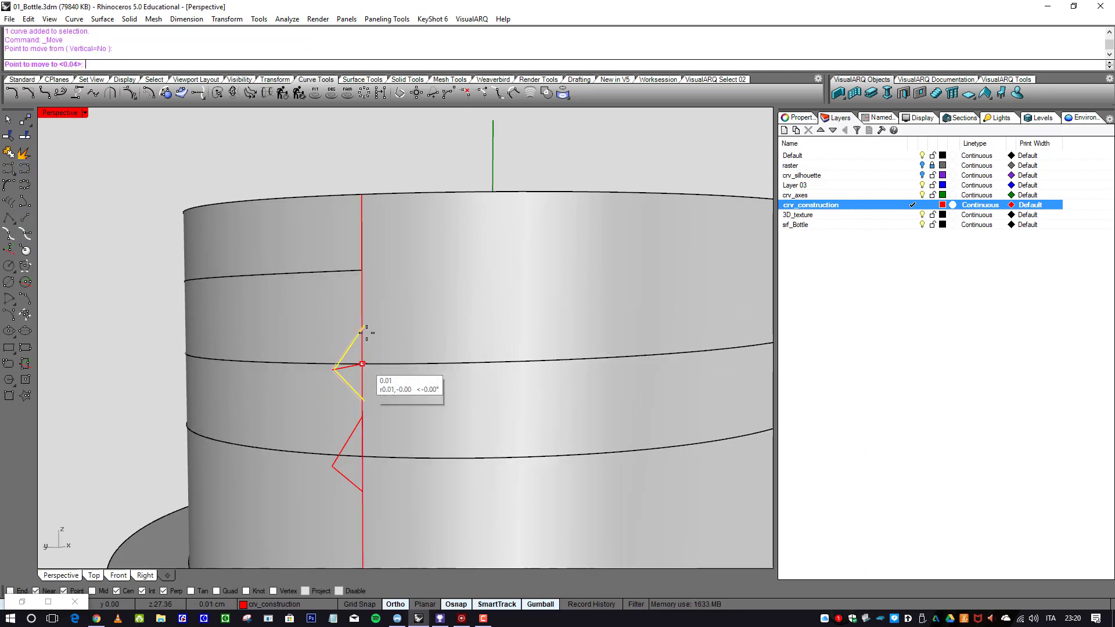
click(366, 270)
- Delete the leftover short horizontal line beside the neck and the lower triangular thread profile
scroll(398, 322, down, 3)
scroll(399, 323, up, 3)
right_drag(398, 322, 244, 354)
click(242, 357)
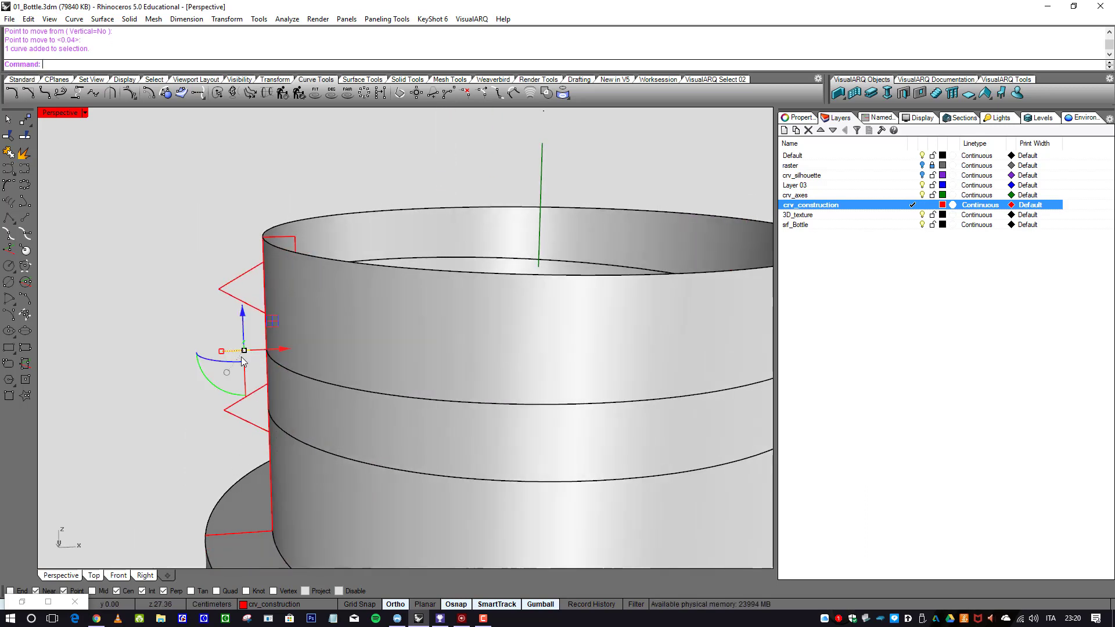
key(Delete)
click(245, 392)
key(Delete)
- Examine the trimmed helix and the remaining thread profile around the neck
scroll(219, 392, down, 3)
right_drag(220, 392, 294, 343)
scroll(180, 275, down, 3)
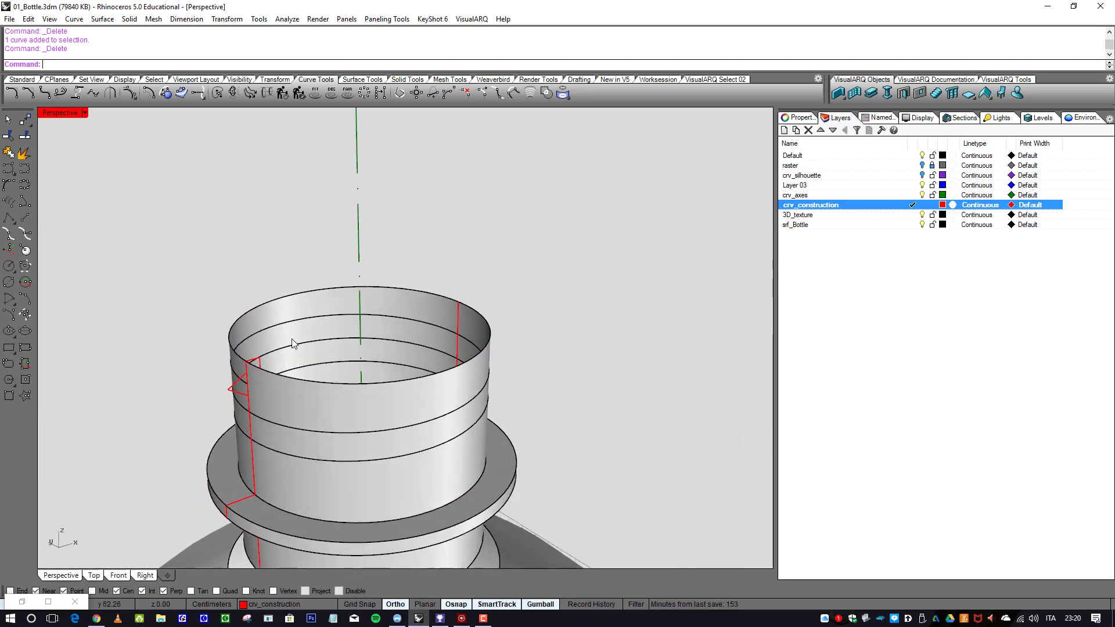
scroll(250, 383, up, 2)
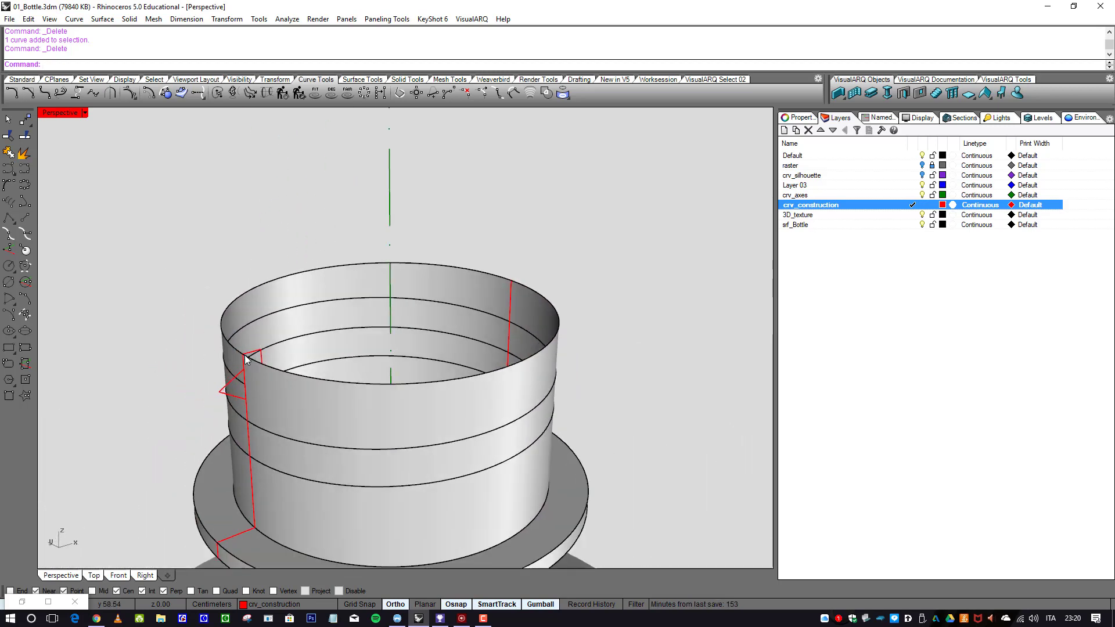
scroll(314, 343, down, 3)
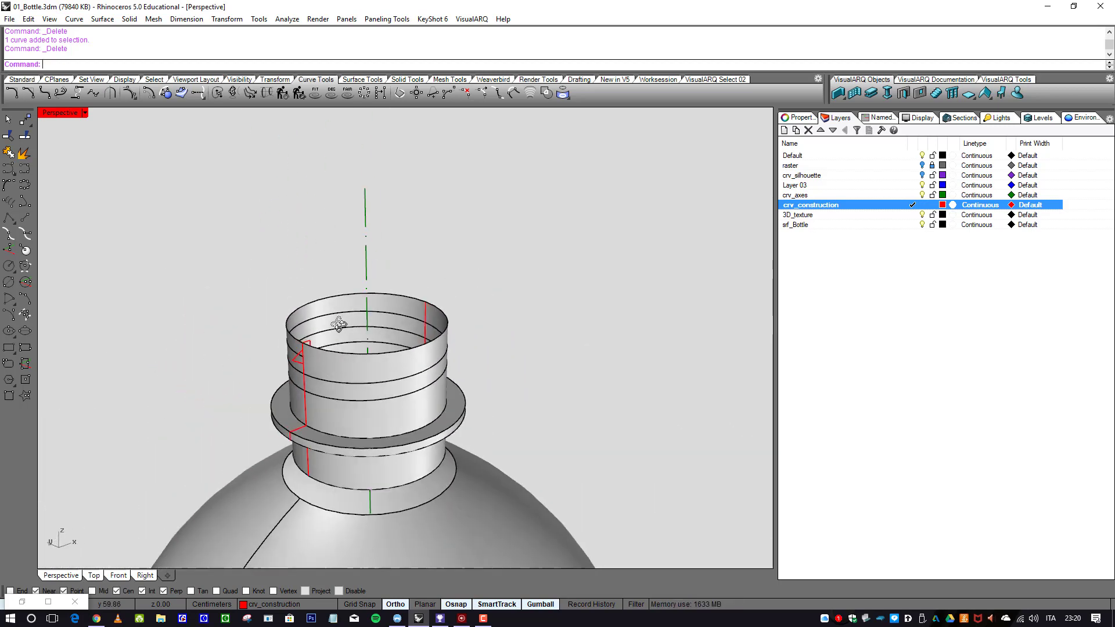
scroll(322, 372, up, 2)
scroll(322, 364, down, 1)
scroll(322, 364, down, 2)
right_drag(323, 363, 348, 325)
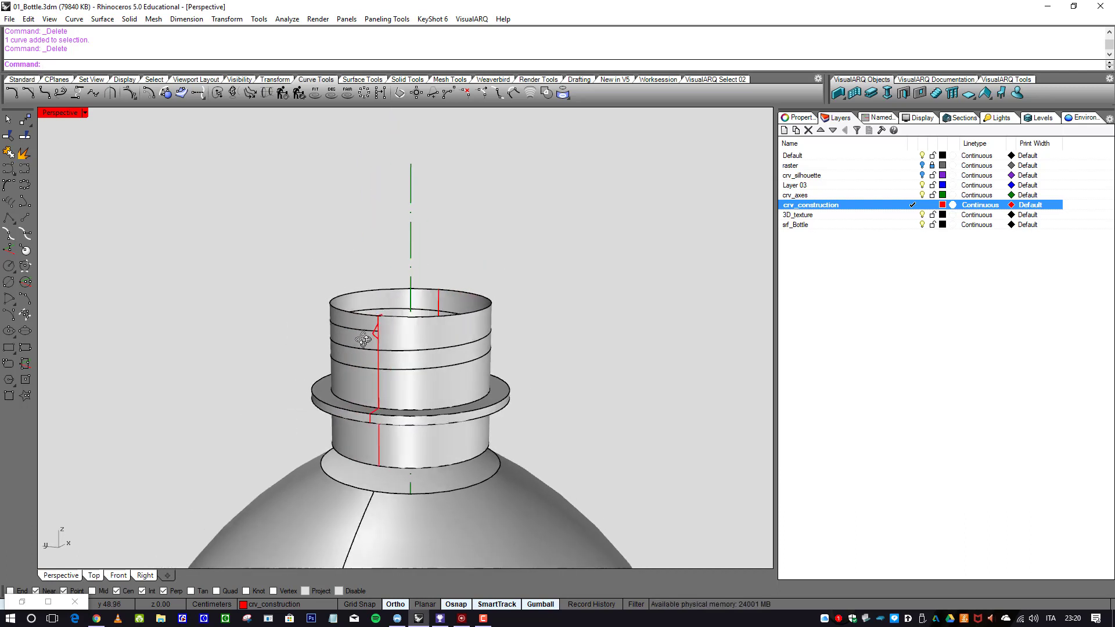
scroll(354, 165, up, 2)
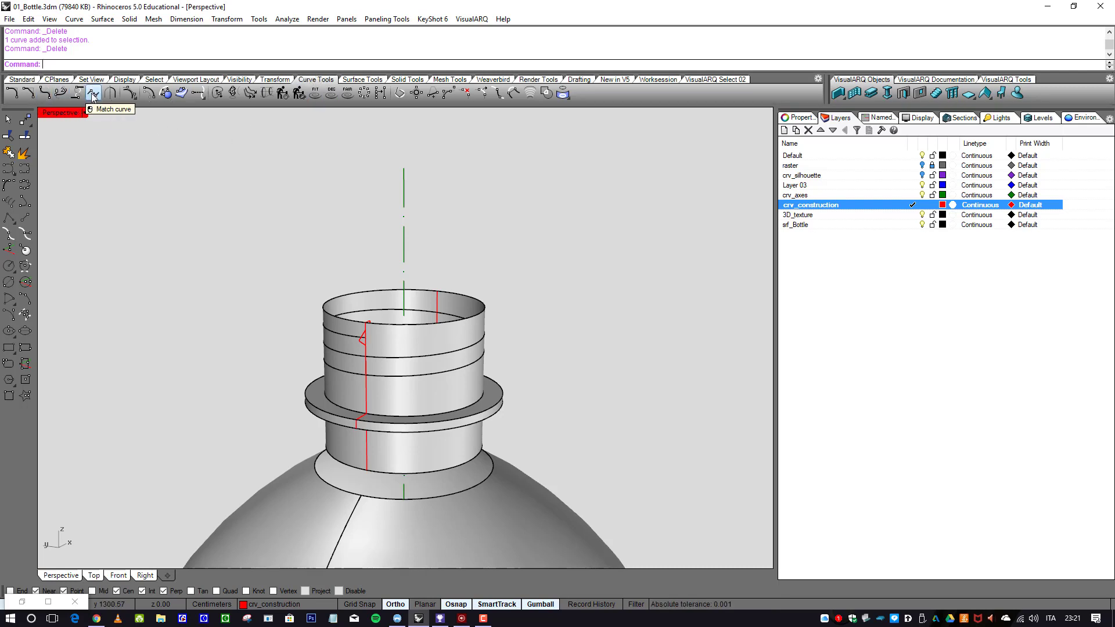
- Extend the helix's upper end into the neck by an arc with center, using a 0.4 cm radius and about a quarter turn
click(201, 99)
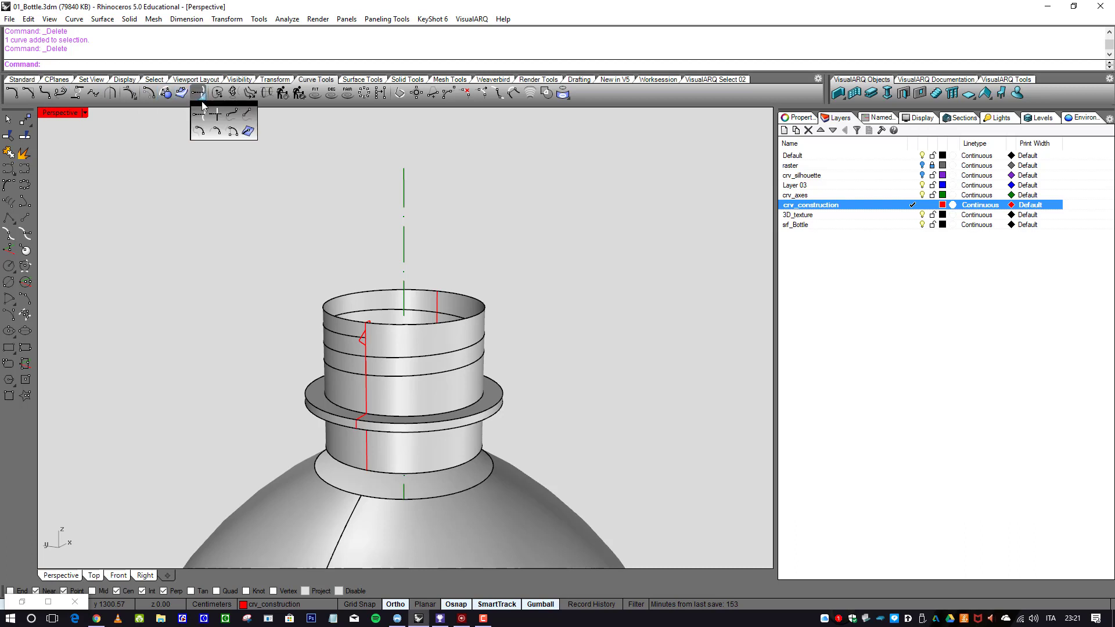
click(232, 137)
right_drag(348, 269, 182, 317)
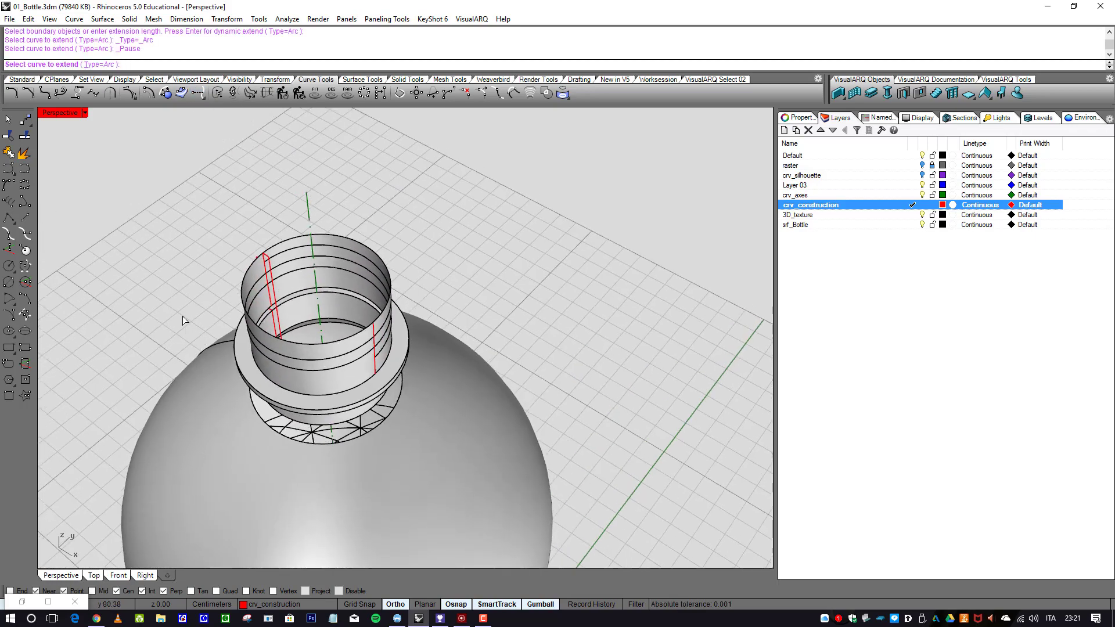
scroll(254, 266, up, 5)
click(251, 265)
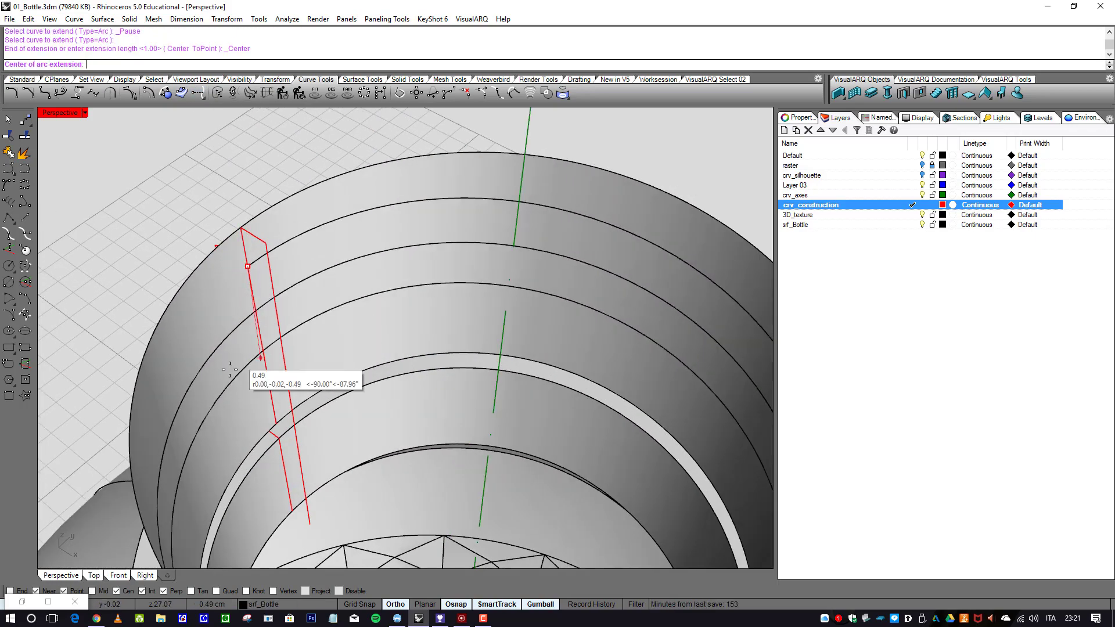
scroll(377, 328, down, 5)
right_drag(345, 311, 348, 343)
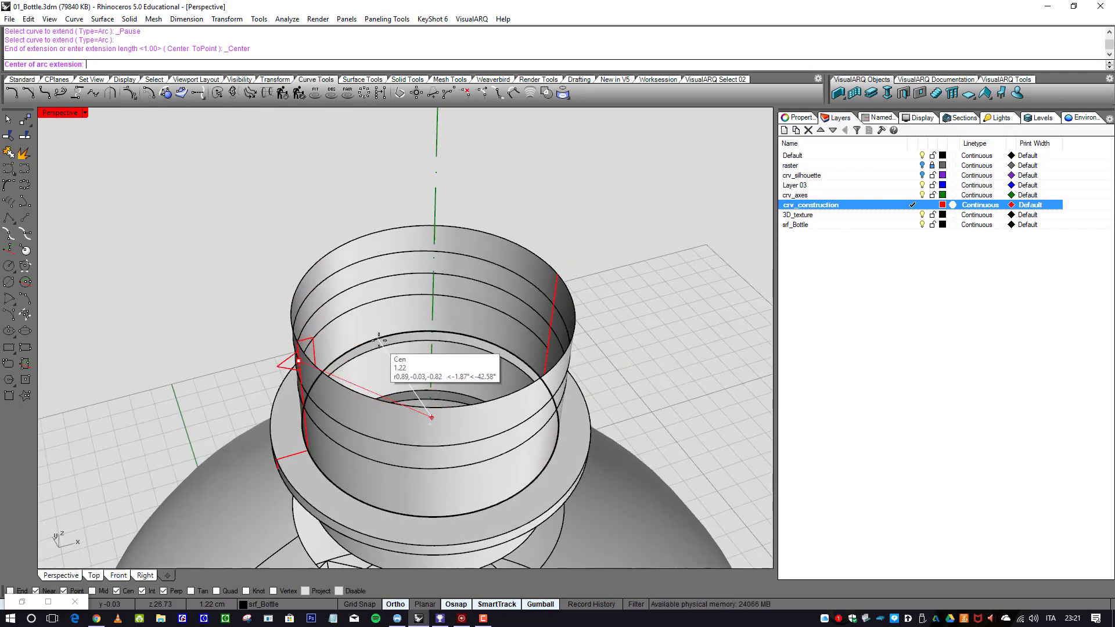
right_drag(378, 331, 399, 299)
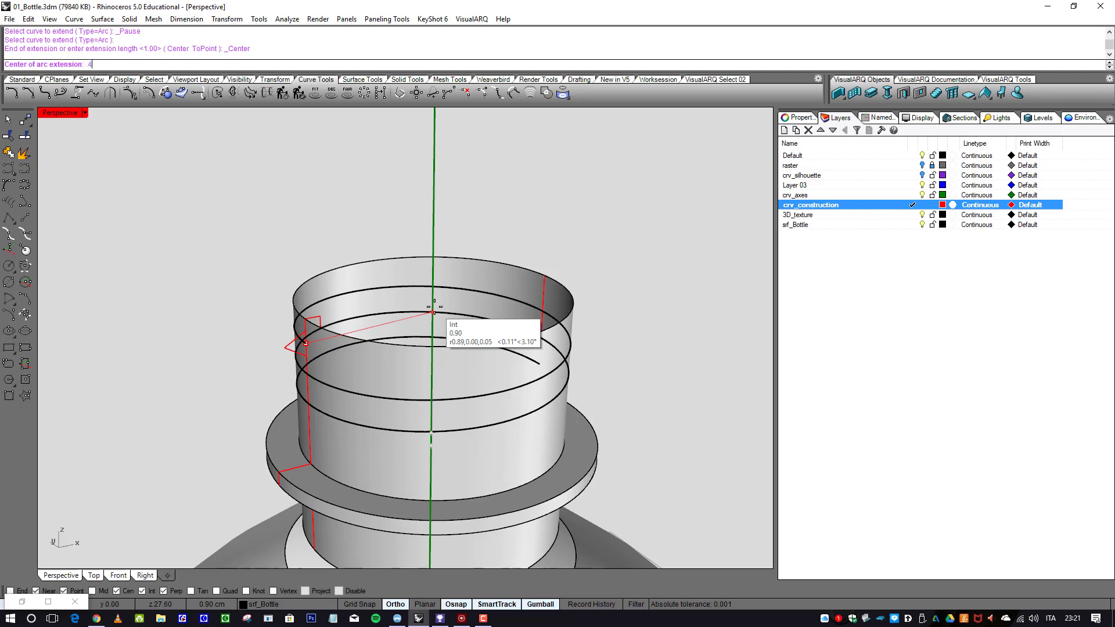
key(Return)
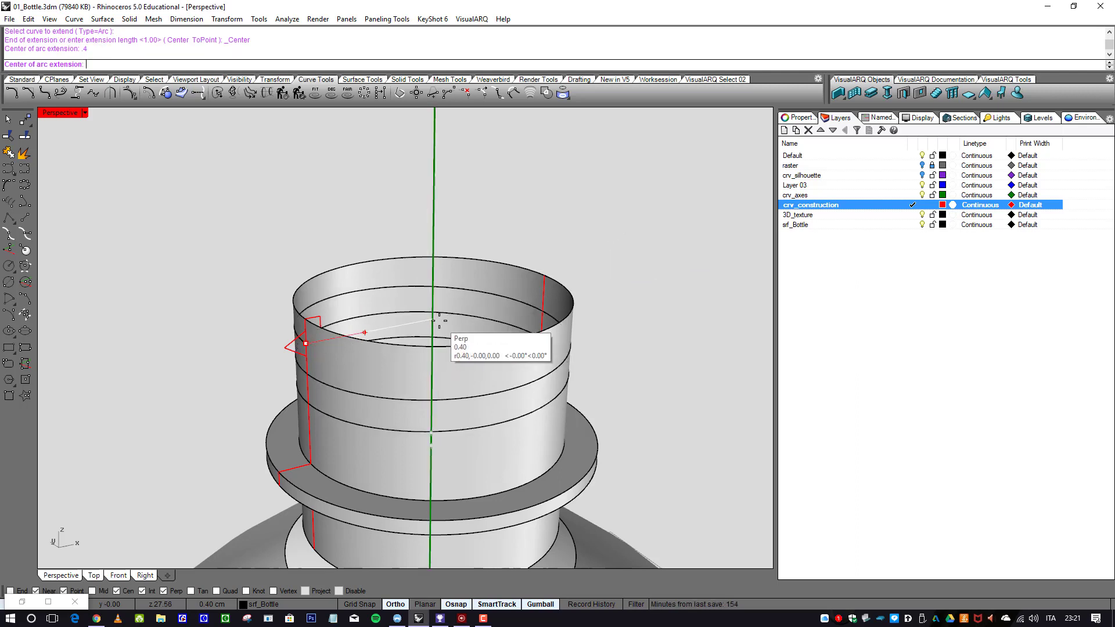
click(439, 321)
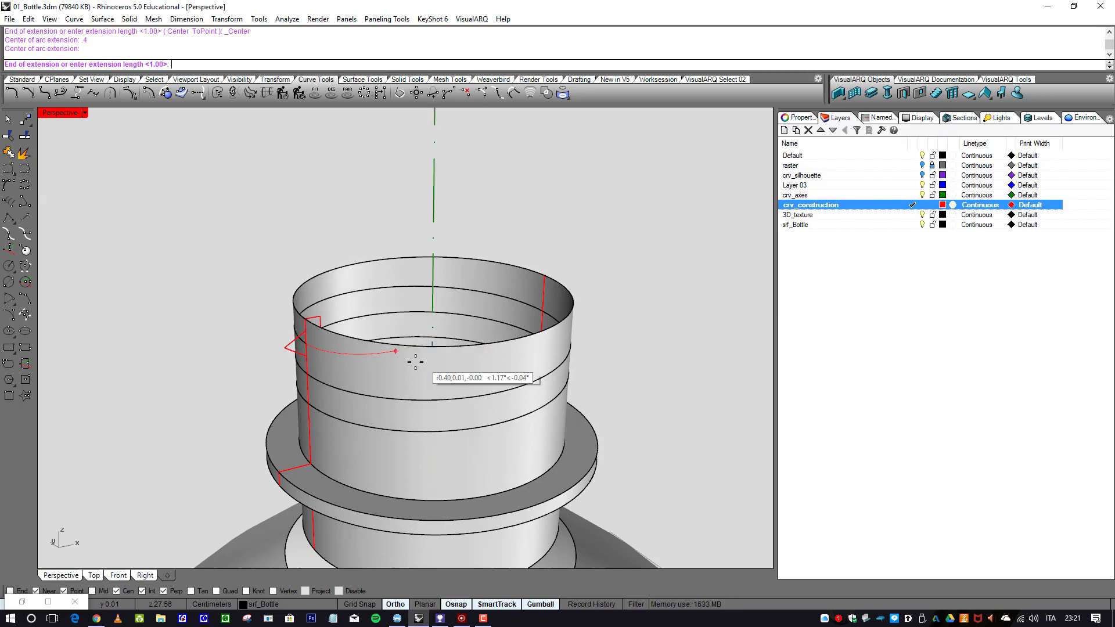
right_drag(423, 352, 339, 386)
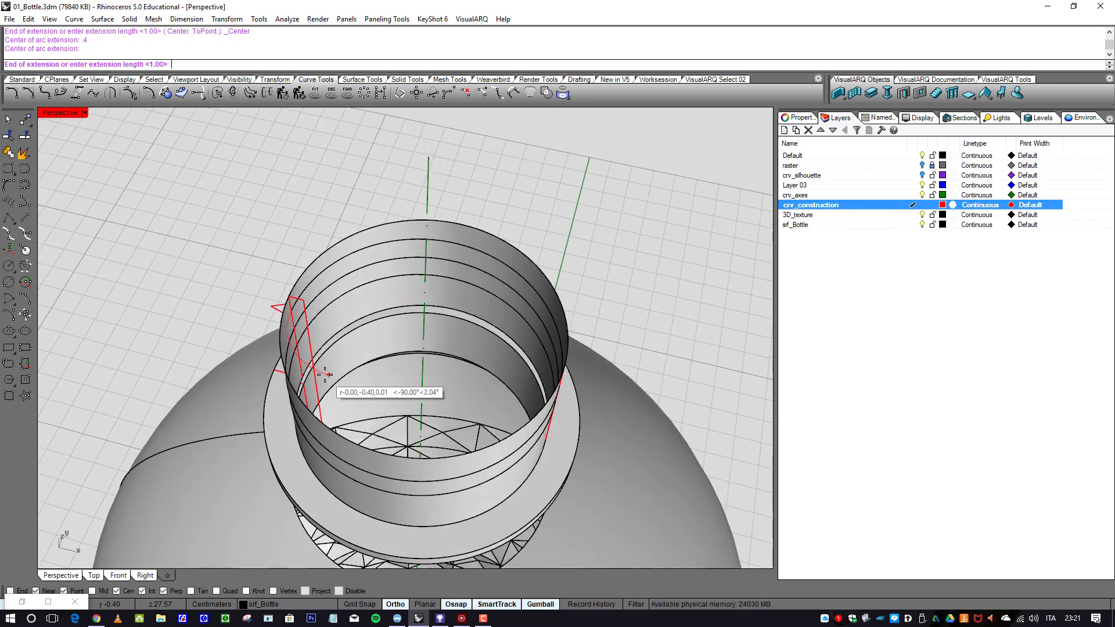
click(325, 375)
right_drag(324, 375, 441, 347)
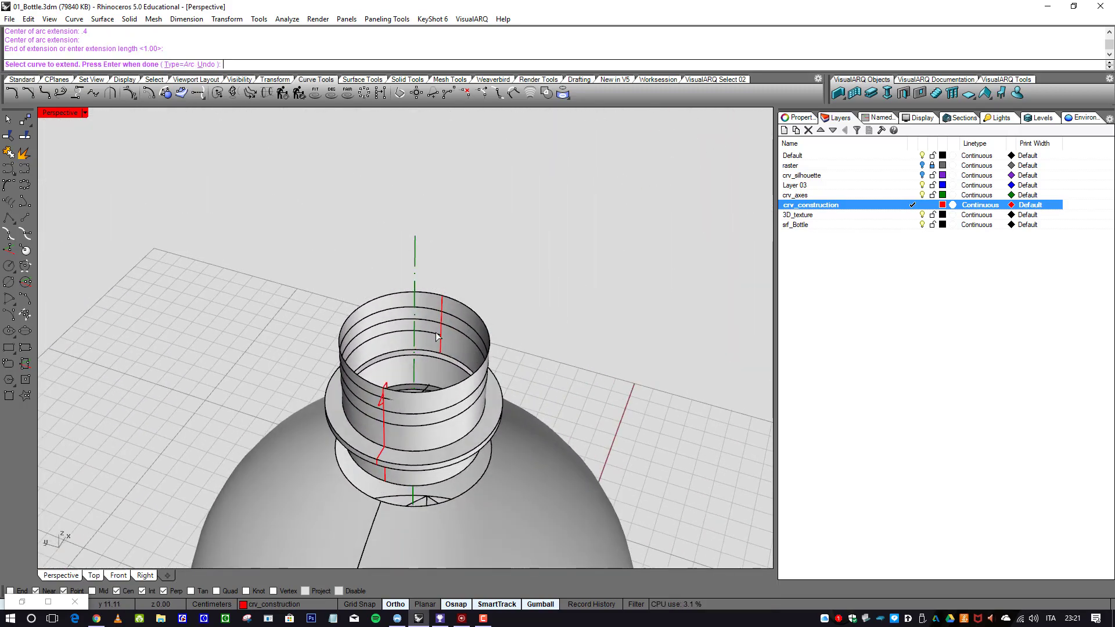
scroll(441, 347, up, 3)
key(Return)
- Extend the helix's lower end into the neck by an arc with center, using a 0.45 cm radius and about a quarter turn
scroll(441, 348, up, 2)
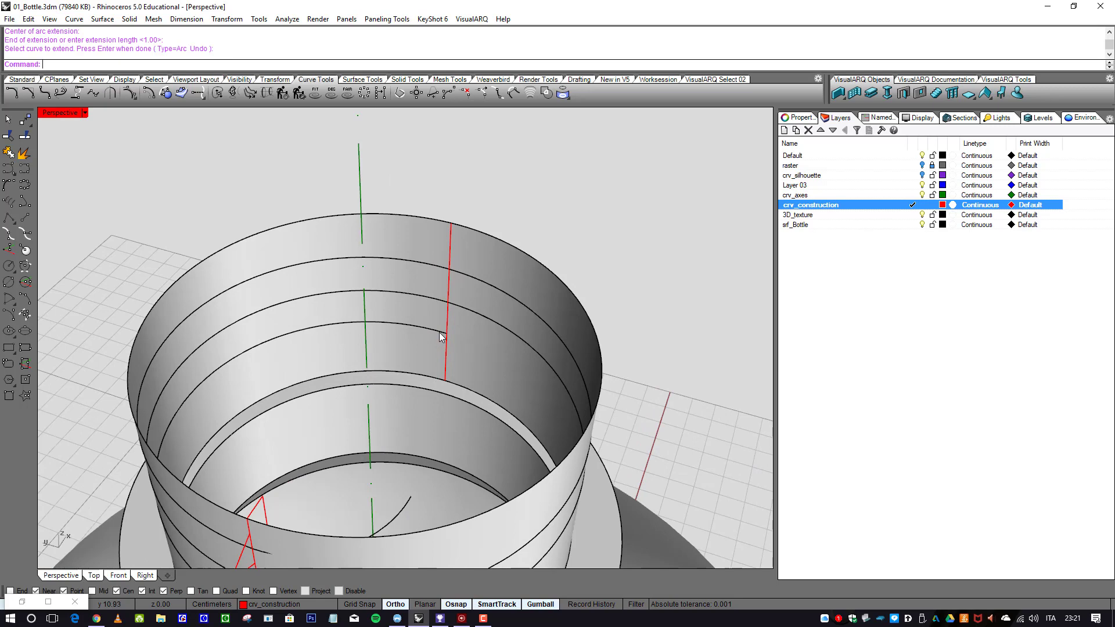
click(441, 332)
key(Return)
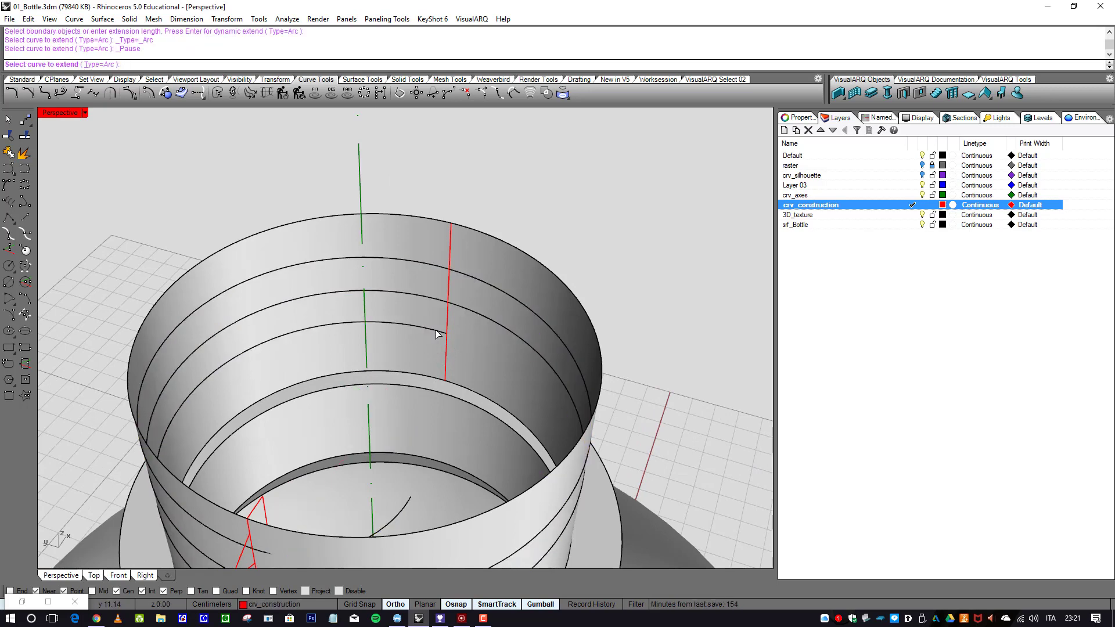
click(441, 334)
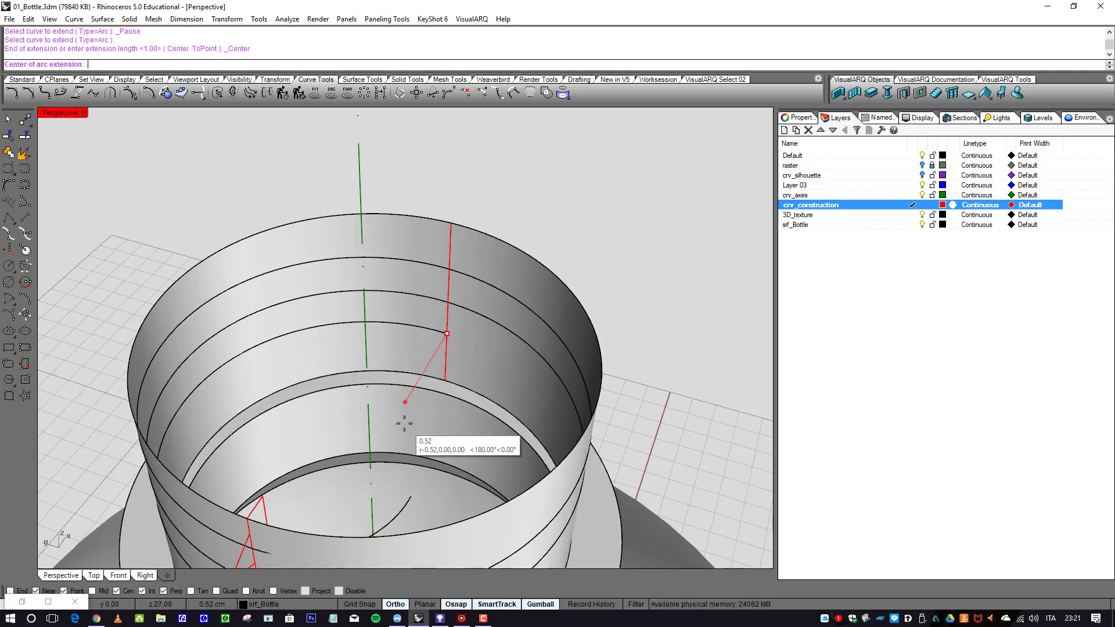
text(.45)
key(Return)
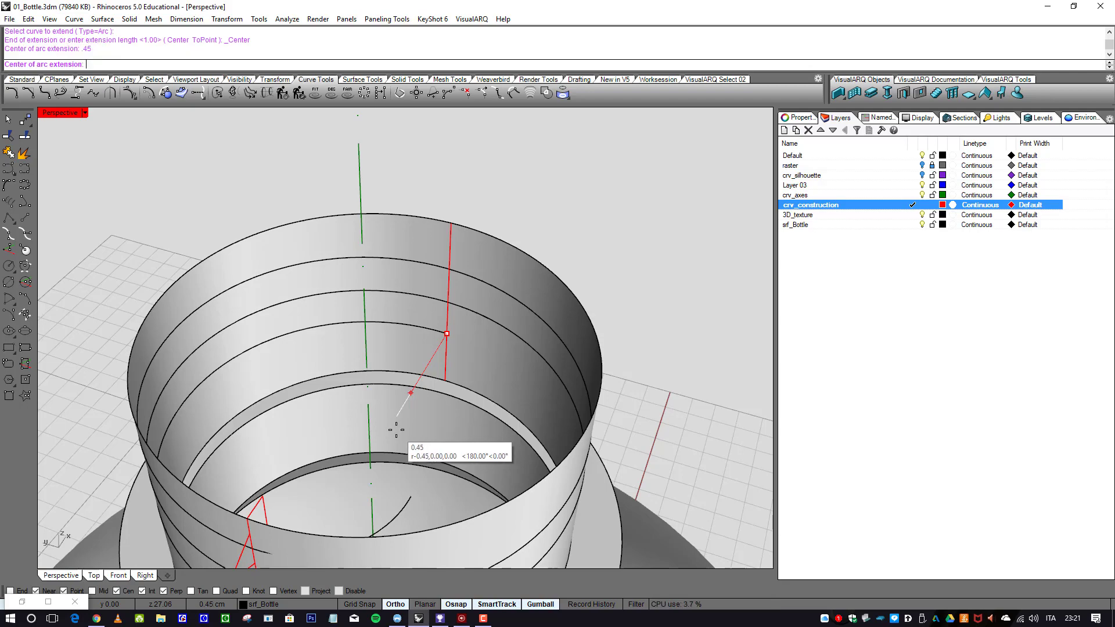
click(396, 430)
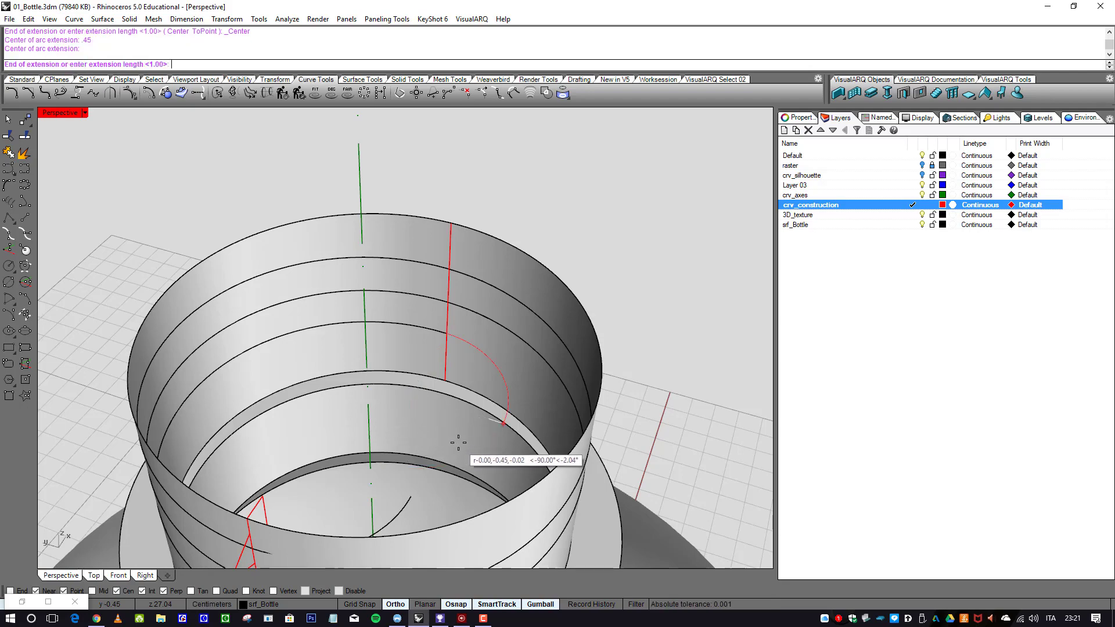
click(458, 444)
right_drag(460, 445, 427, 439)
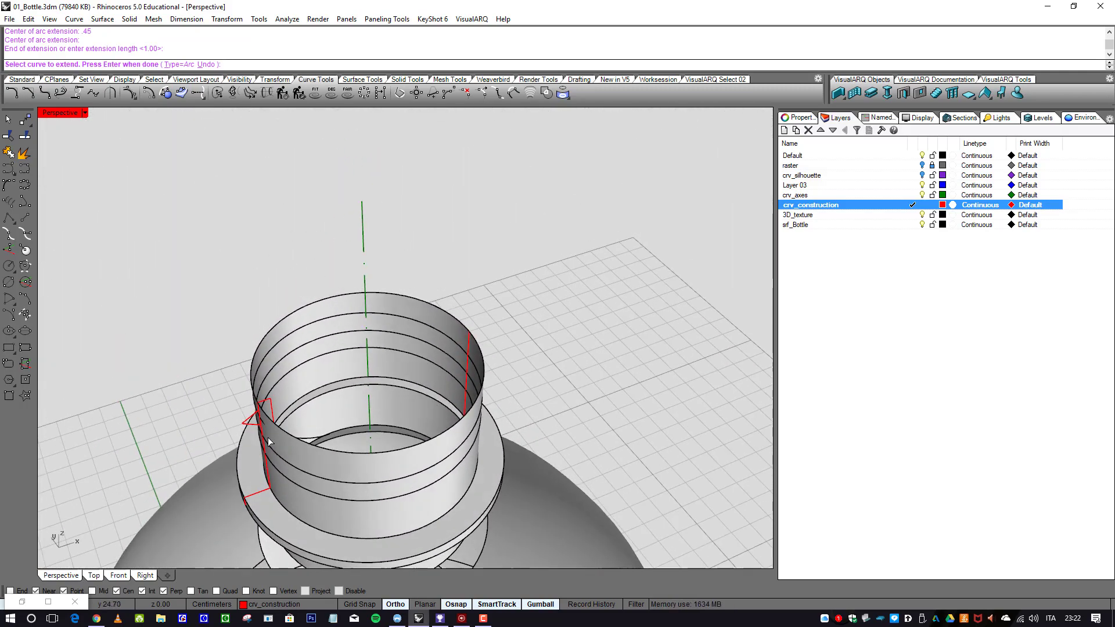
- Examine both arc extensions of the helix and the triangular thread profile from several sides of the neck
right_drag(267, 437, 320, 444)
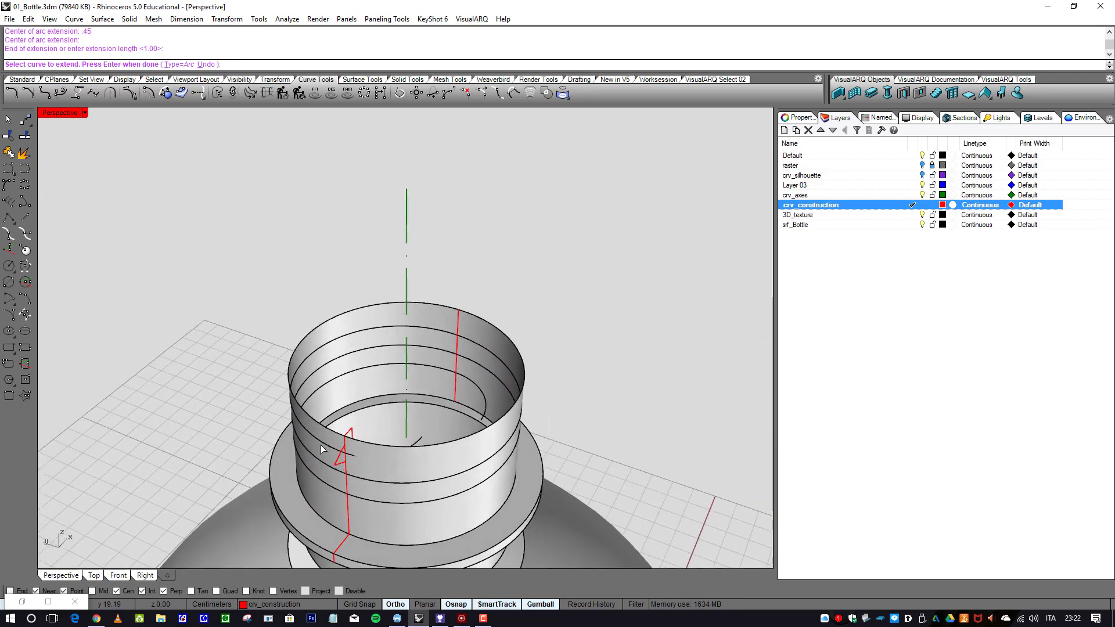
scroll(371, 454, up, 2)
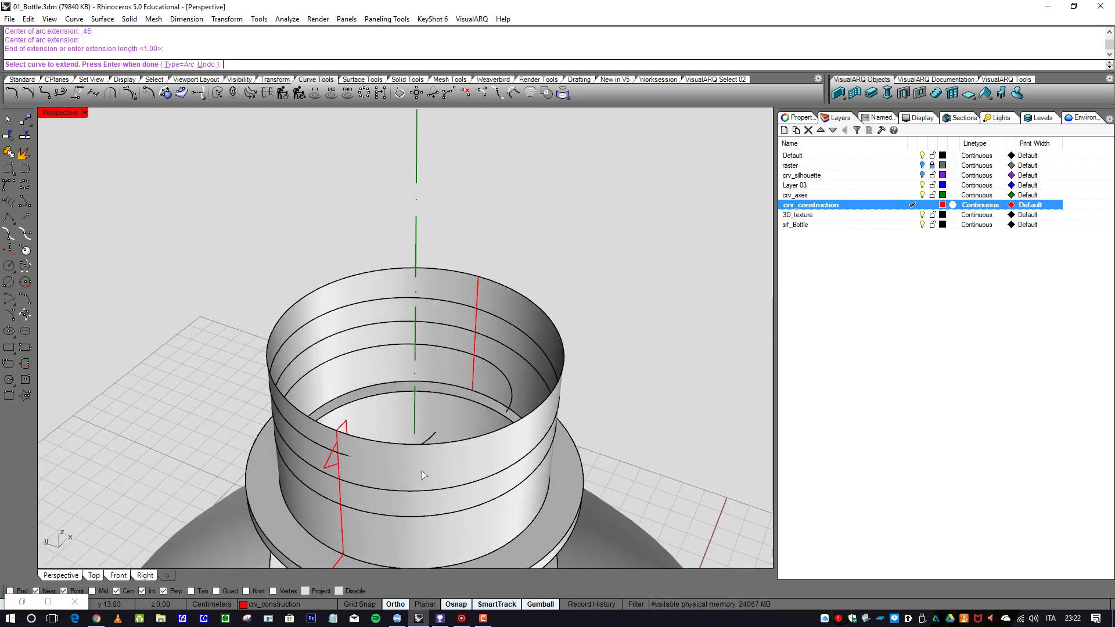
scroll(336, 461, down, 1)
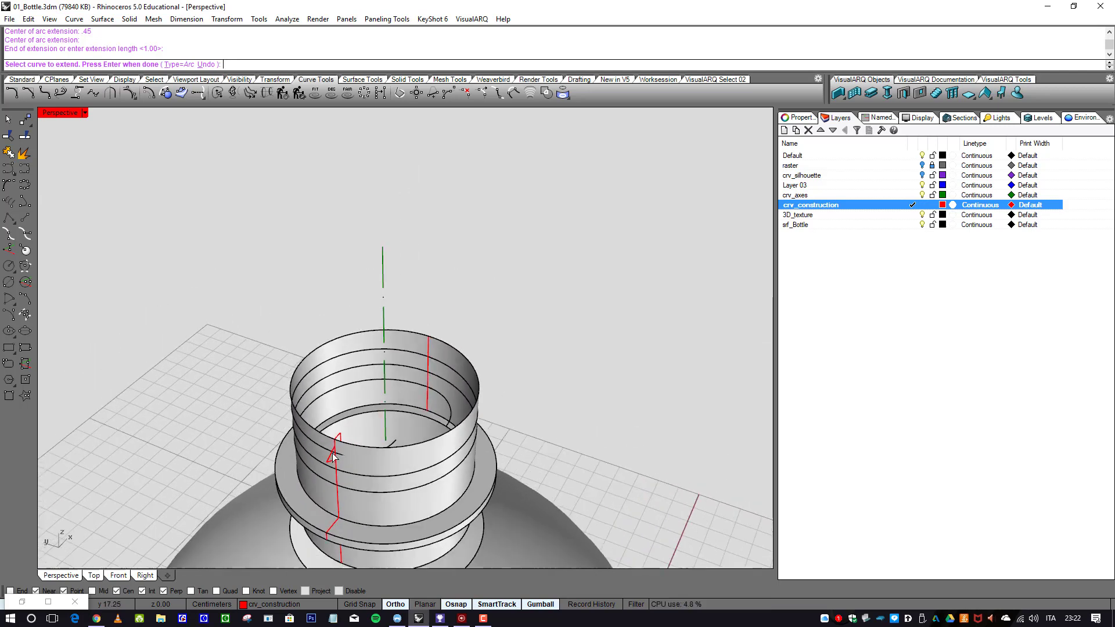
scroll(328, 464, up, 3)
right_drag(327, 465, 384, 469)
scroll(454, 375, down, 3)
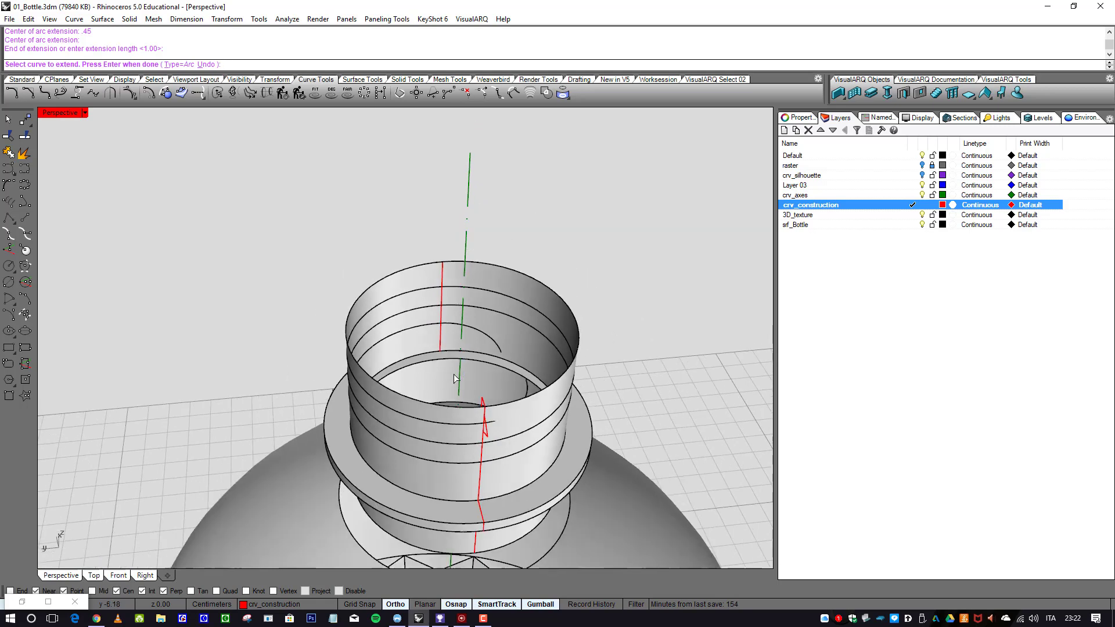
right_drag(454, 374, 218, 328)
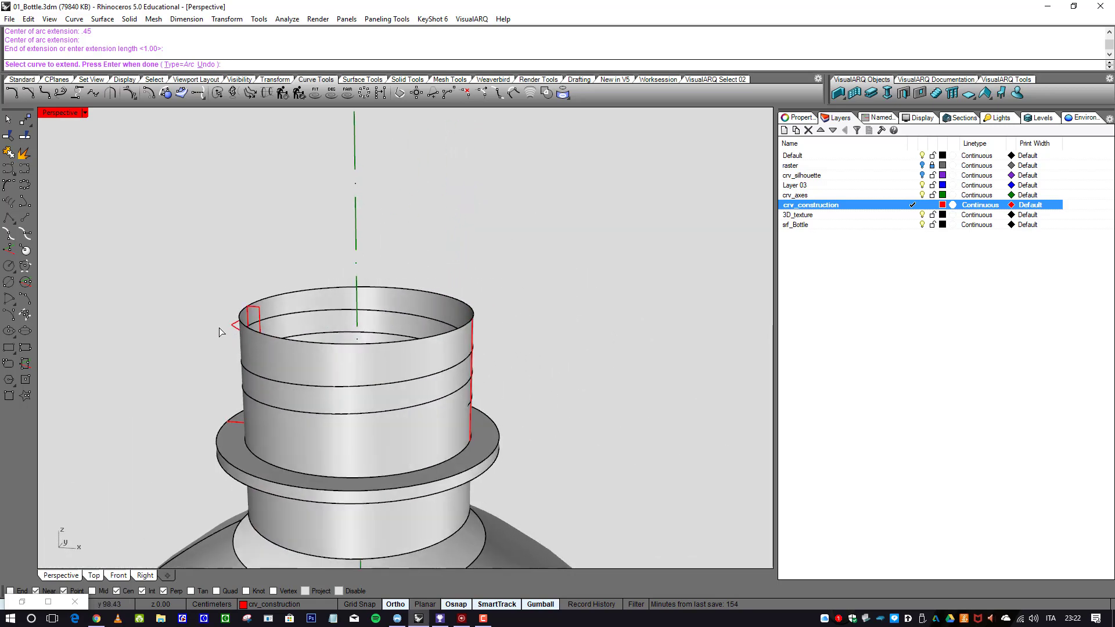
scroll(261, 332, up, 5)
scroll(270, 338, up, 2)
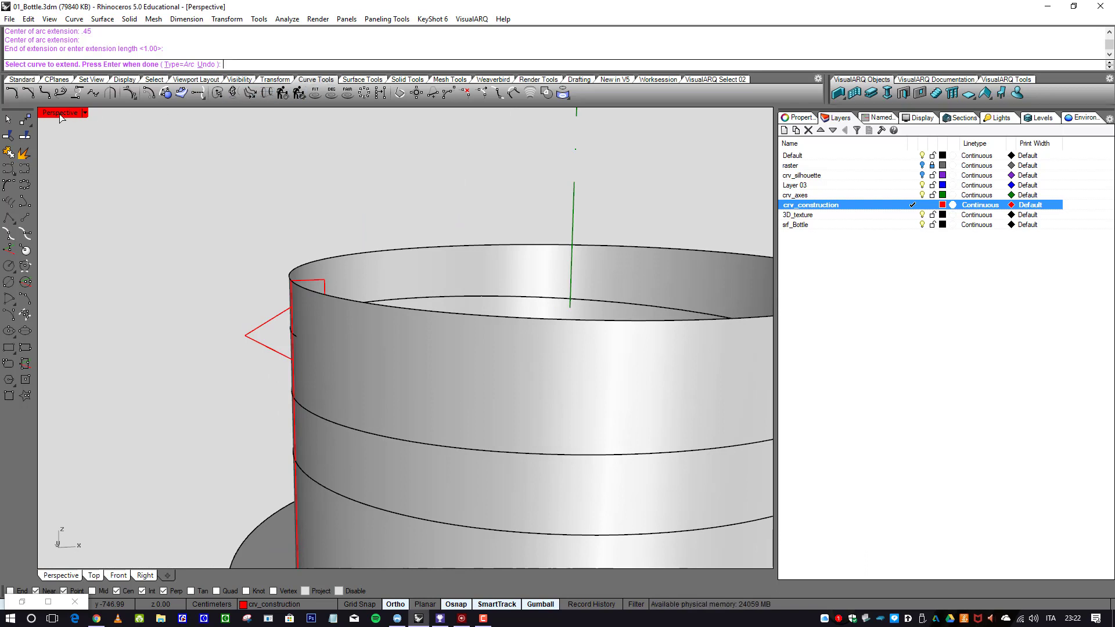
- Fillet the outer tip of the triangular thread profile with a 0.01 cm radius, working in the front view
click(16, 94)
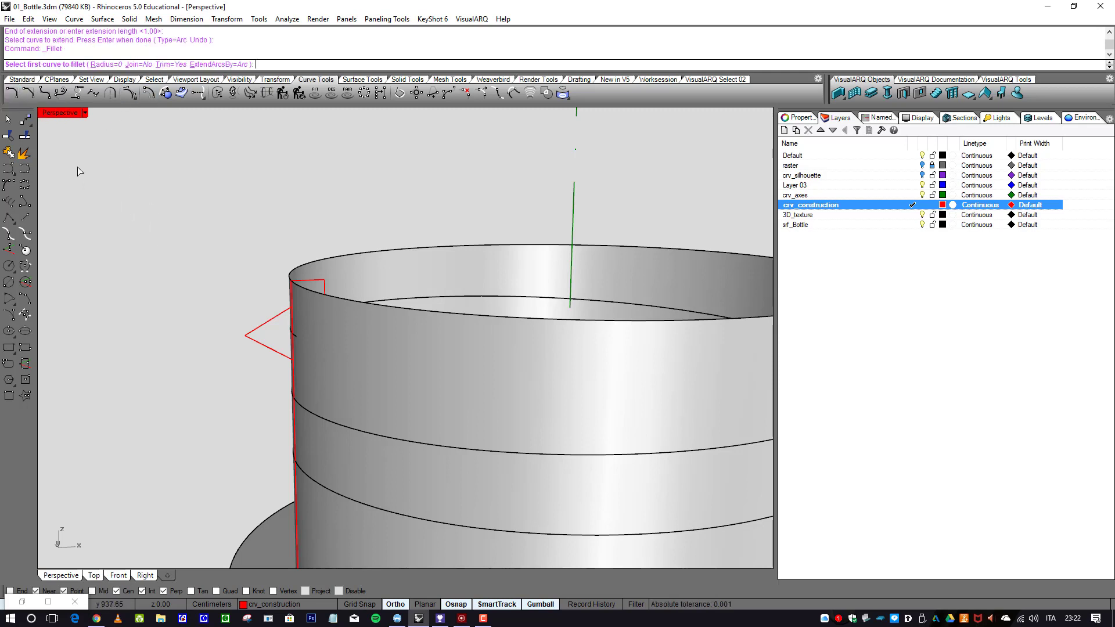
key(ctrl+m)
double_click(51, 345)
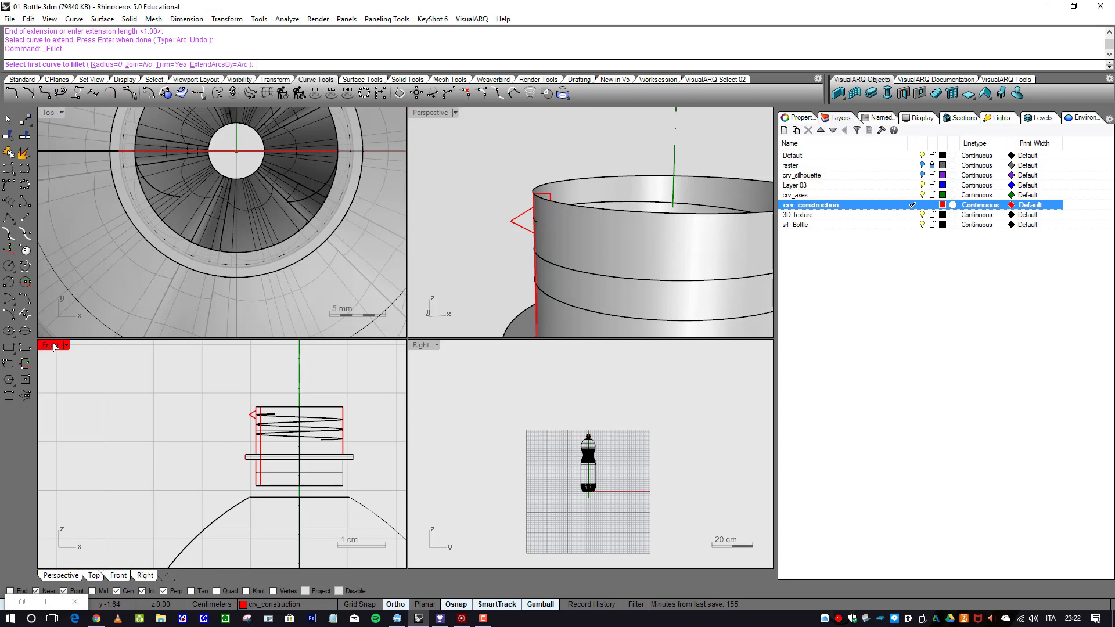
scroll(347, 328, up, 5)
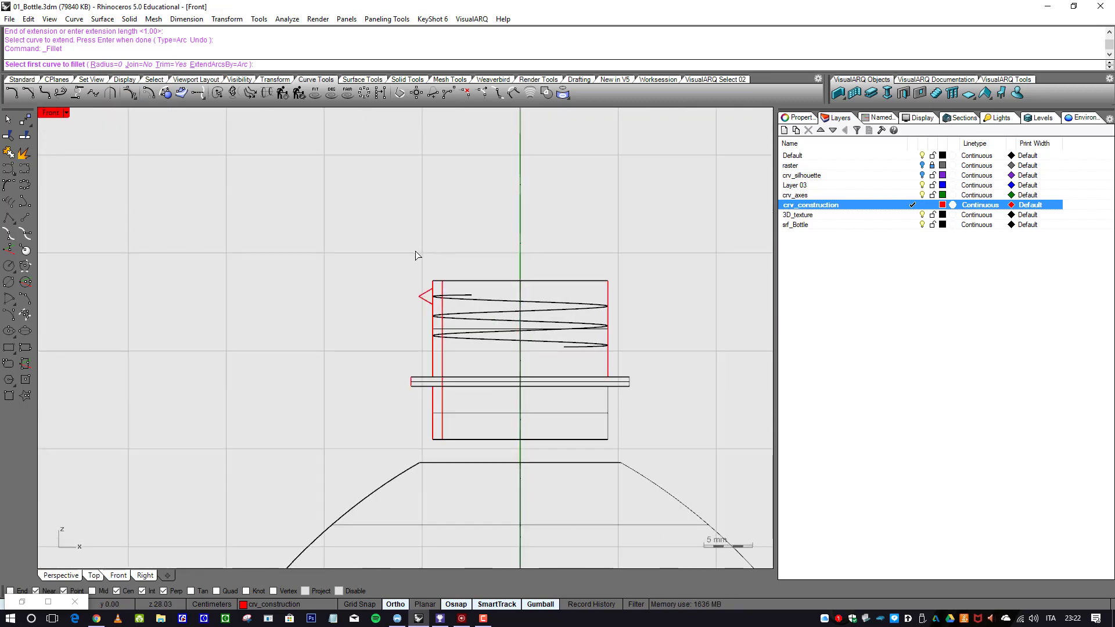
scroll(414, 297, up, 3)
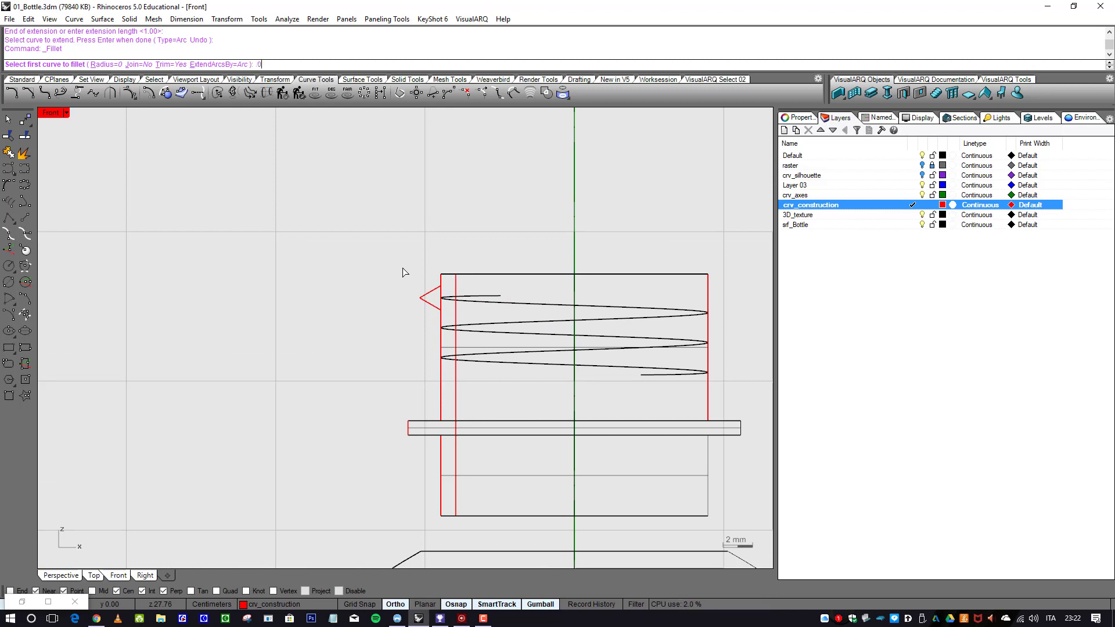
key(Return)
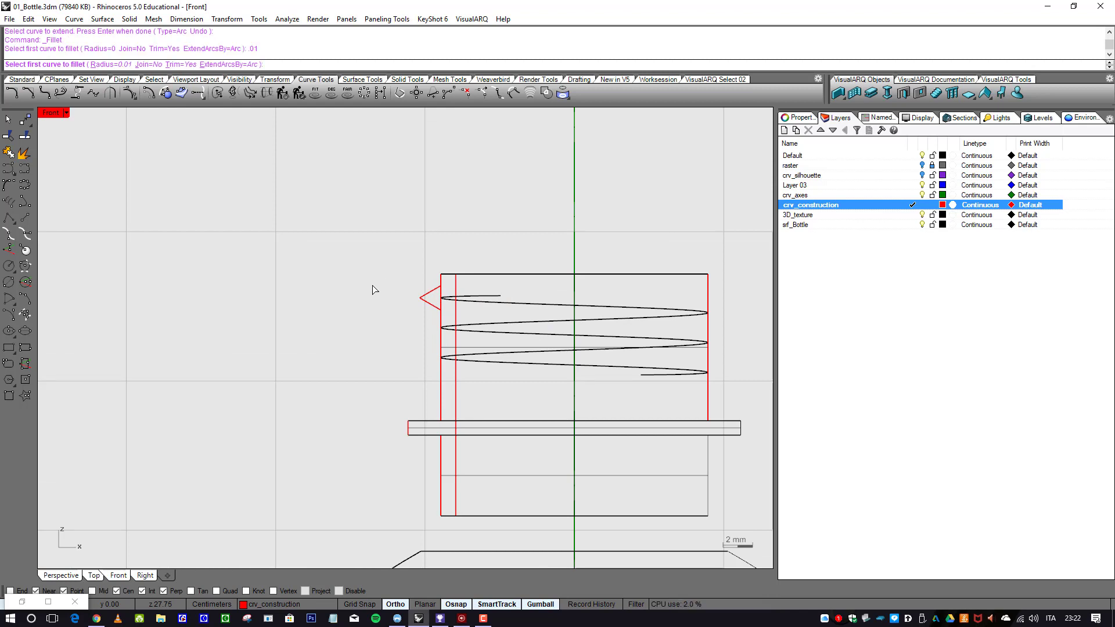
scroll(410, 317, up, 3)
click(429, 320)
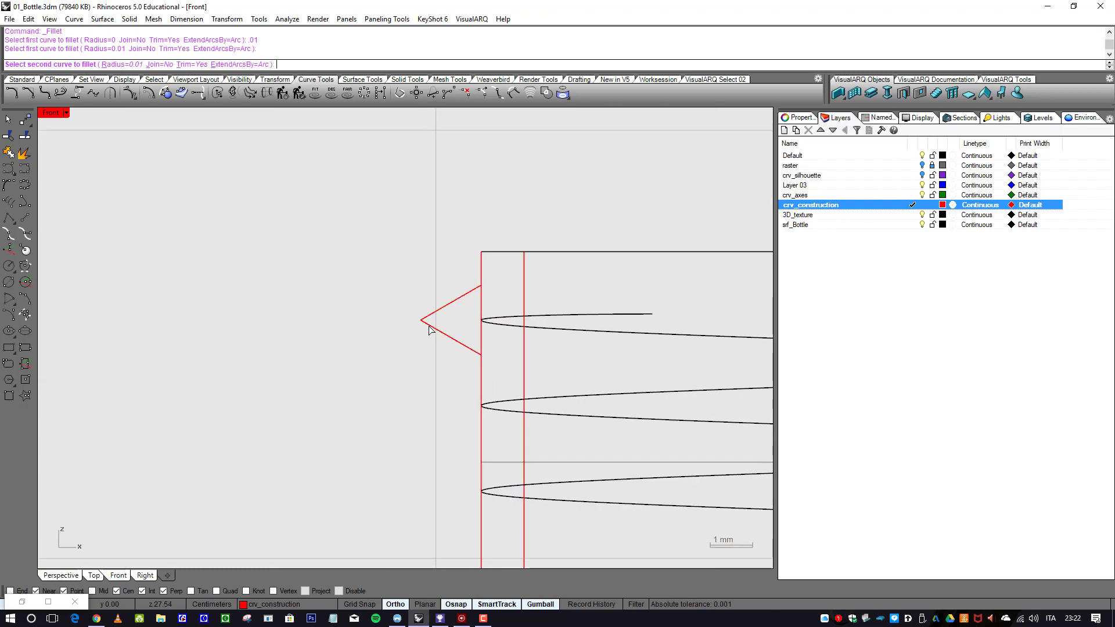
click(429, 325)
scroll(410, 354, down, 3)
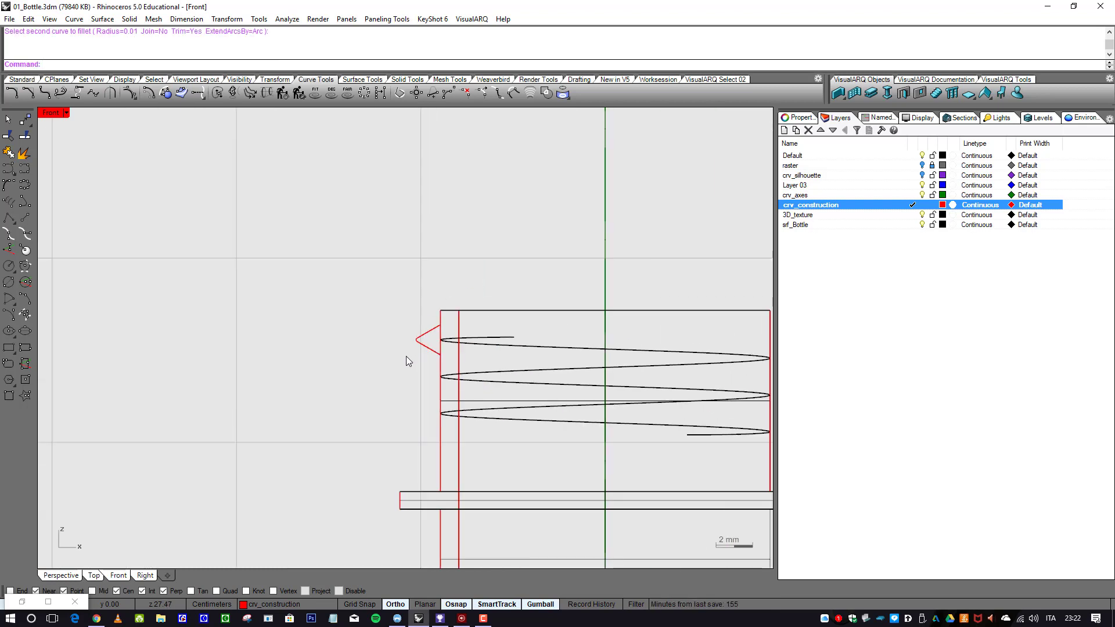
- Fillet the thread profile's outer tip again with a 0.02 cm radius
key(Return)
text(.02)
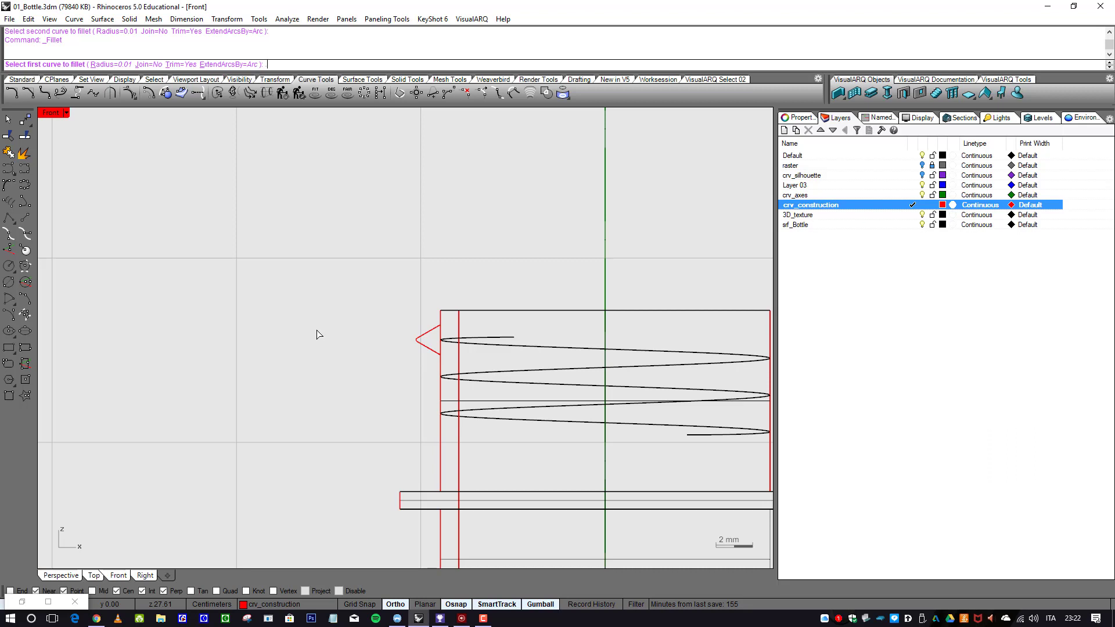
key(Return)
scroll(374, 361, up, 4)
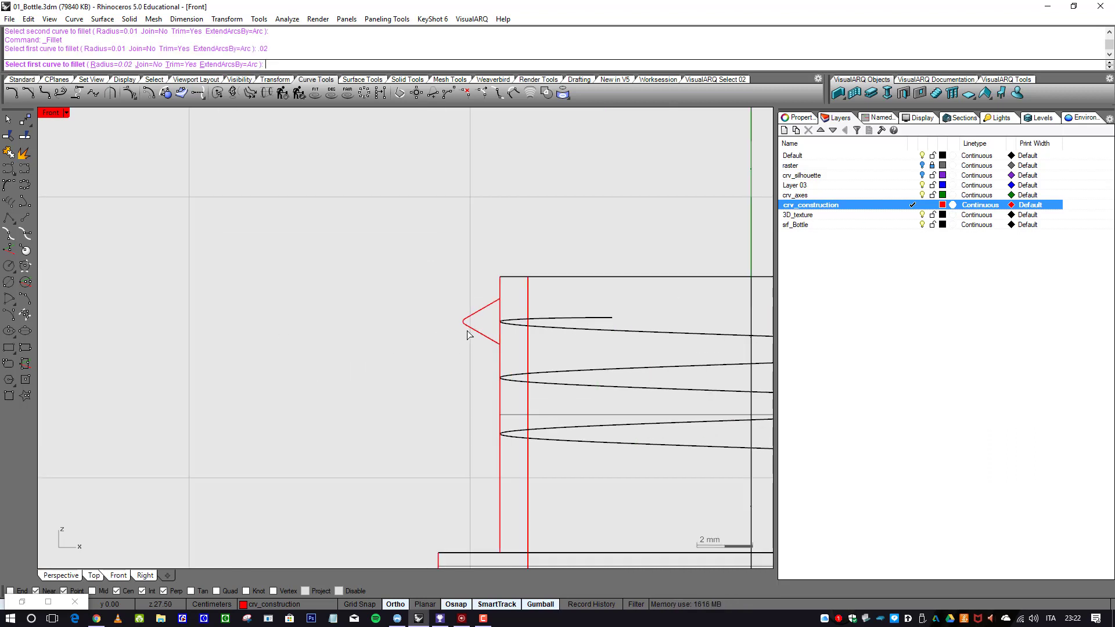
click(467, 322)
click(467, 323)
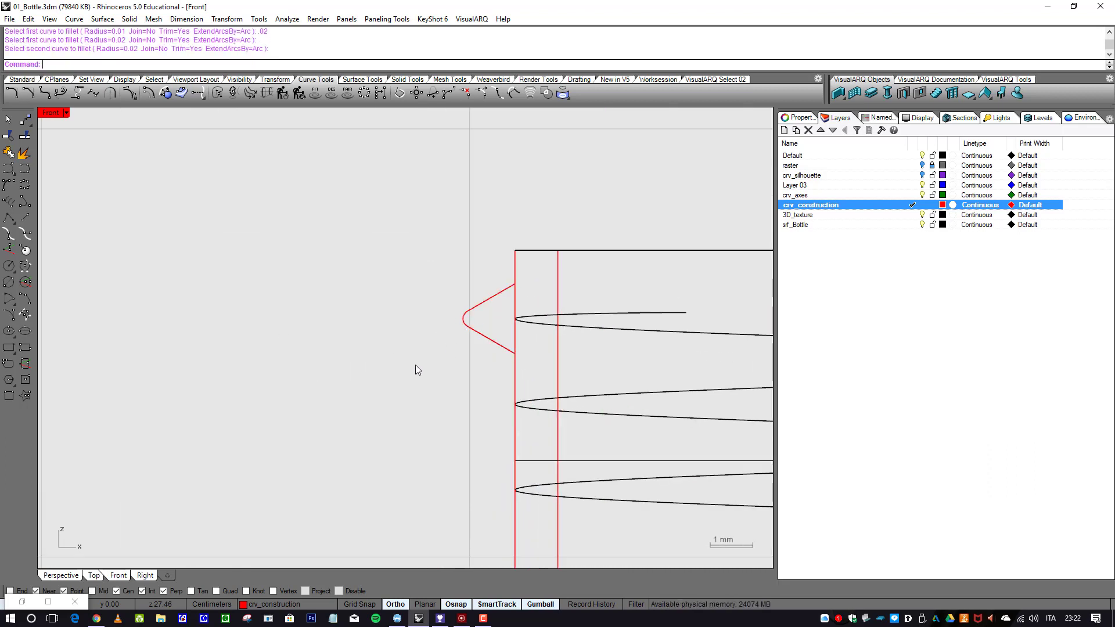
scroll(416, 365, down, 2)
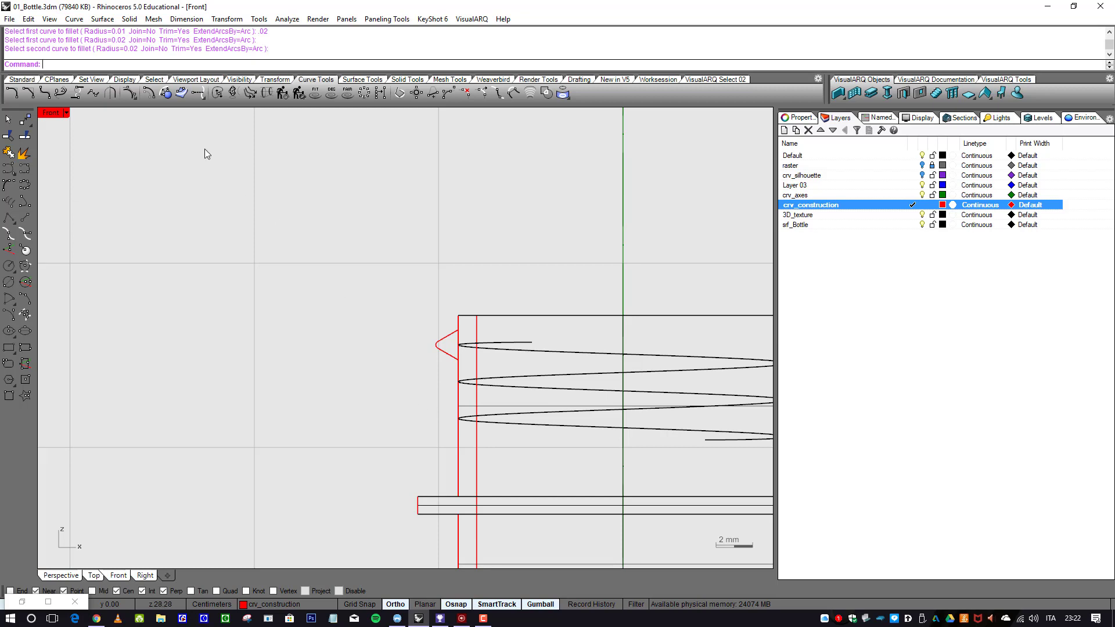
- Return to the perspective view and examine the rounded thread profile at the helix's upper end
double_click(56, 118)
right_drag(581, 273, 555, 289)
double_click(437, 114)
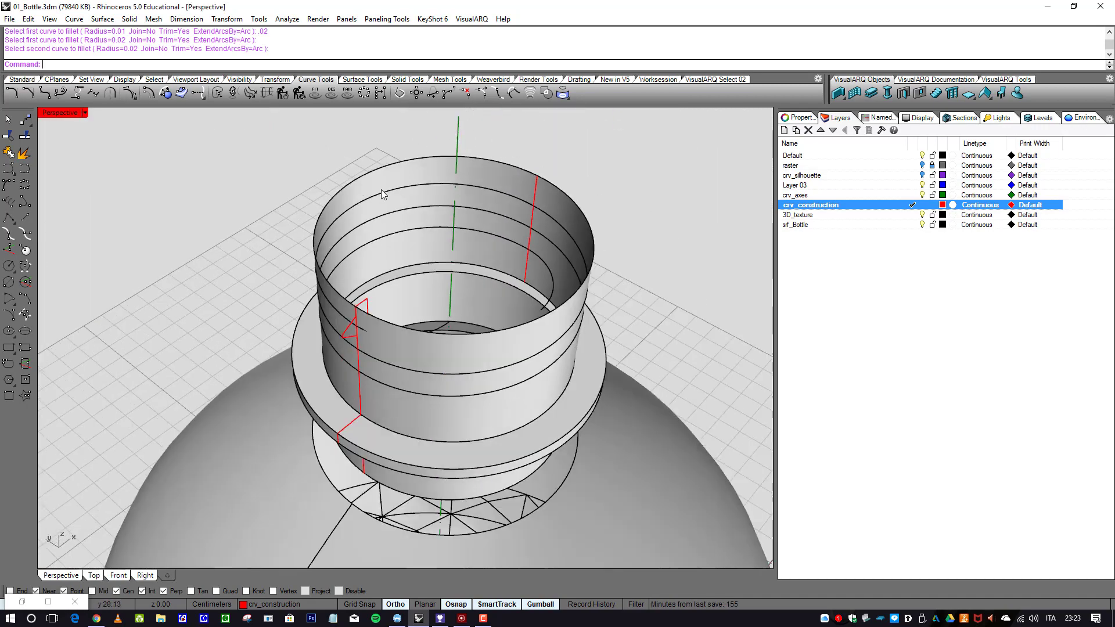
right_drag(380, 192, 348, 287)
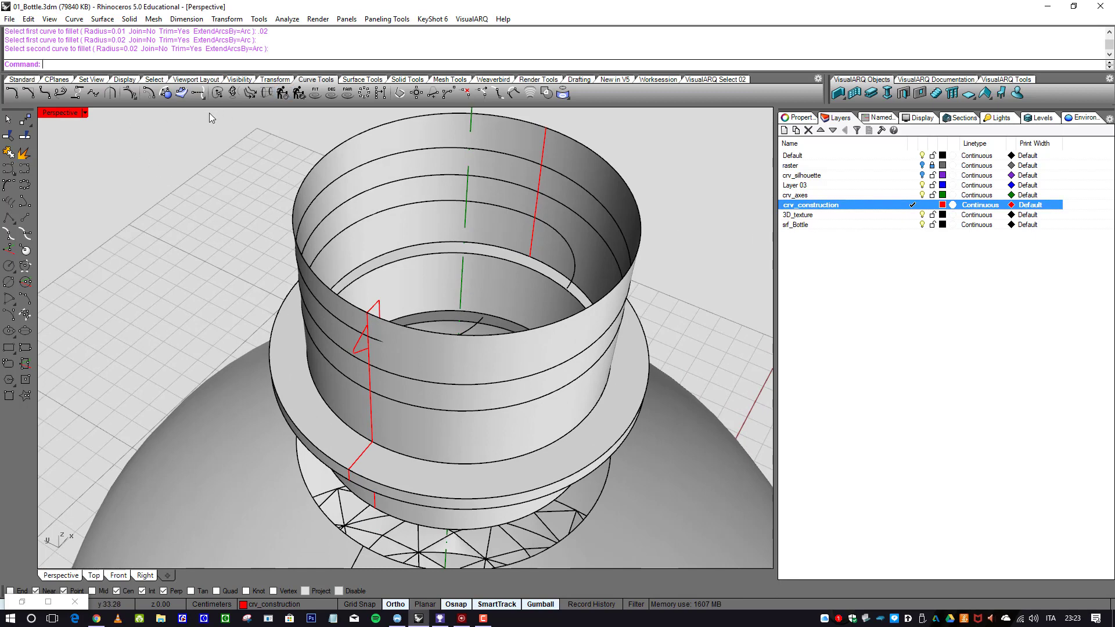
click(362, 79)
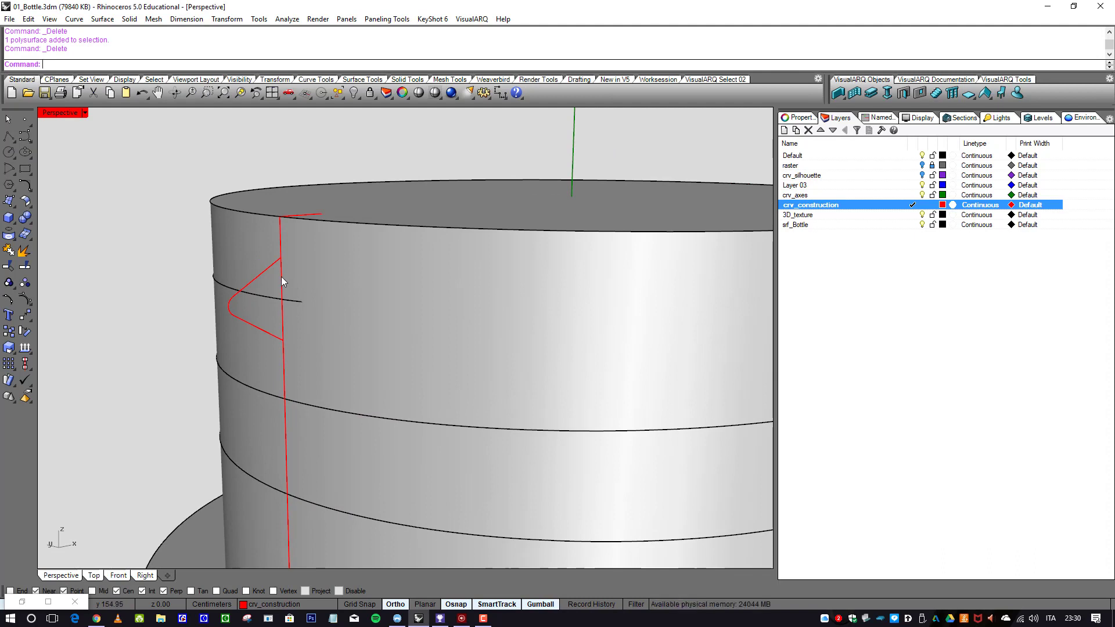
click(273, 269)
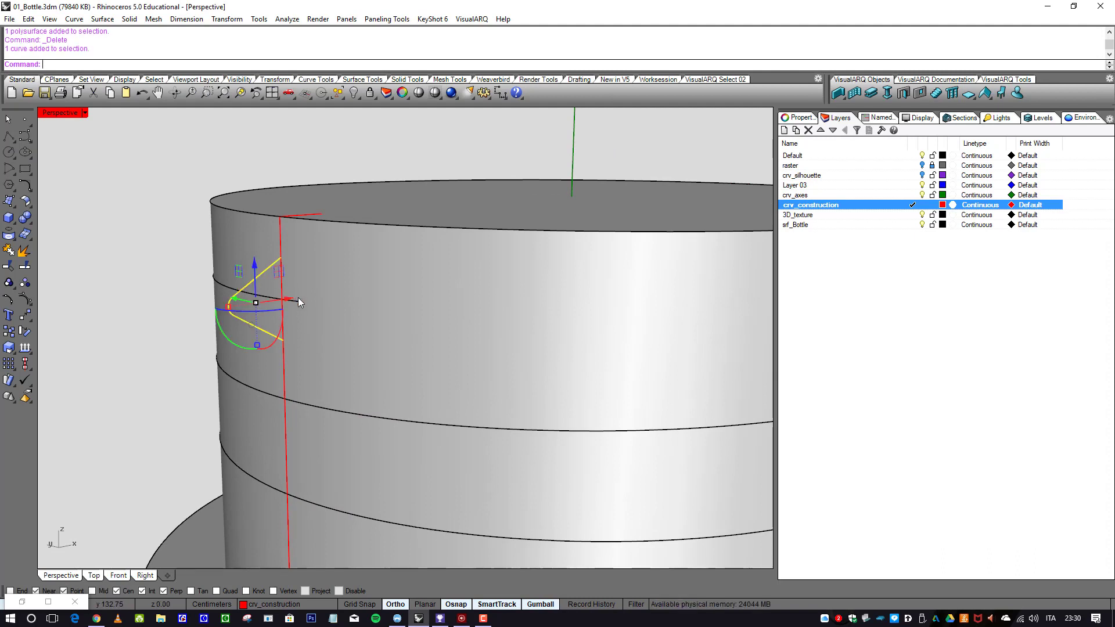
scroll(298, 298, up, 3)
scroll(196, 267, up, 3)
key(Escape)
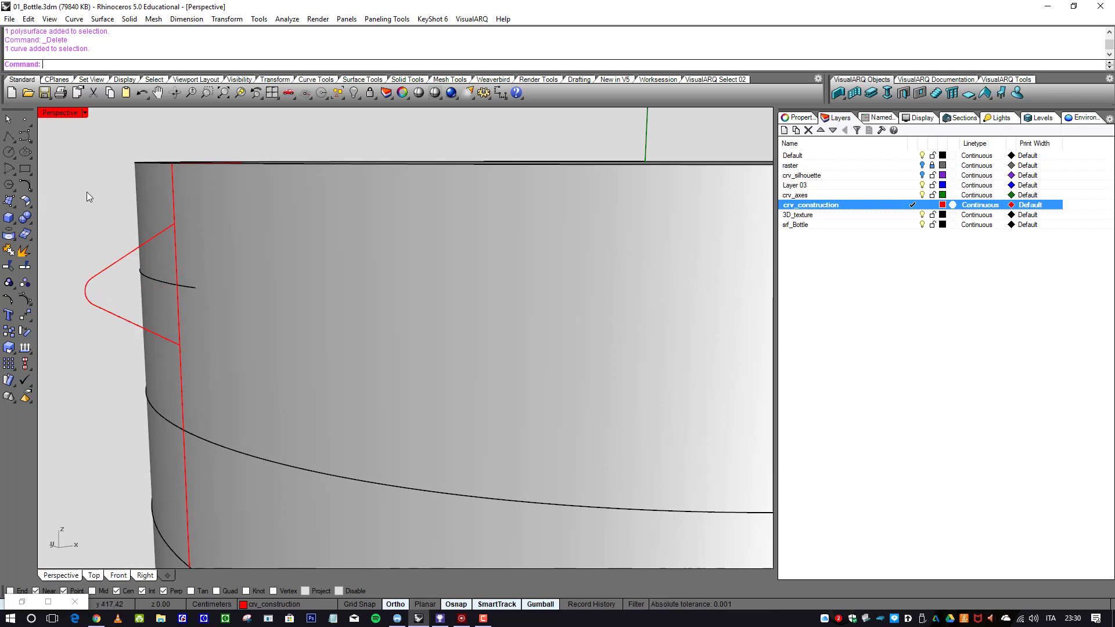
- Draw a vertical line along the neck wall between the two open ends of the thread profile
click(313, 80)
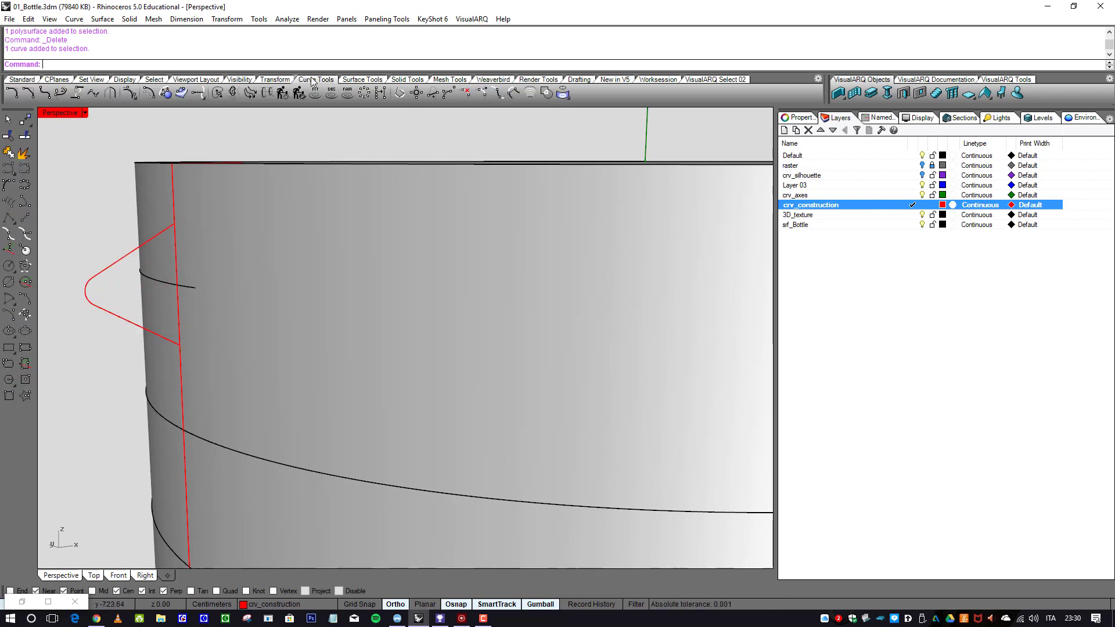
click(25, 218)
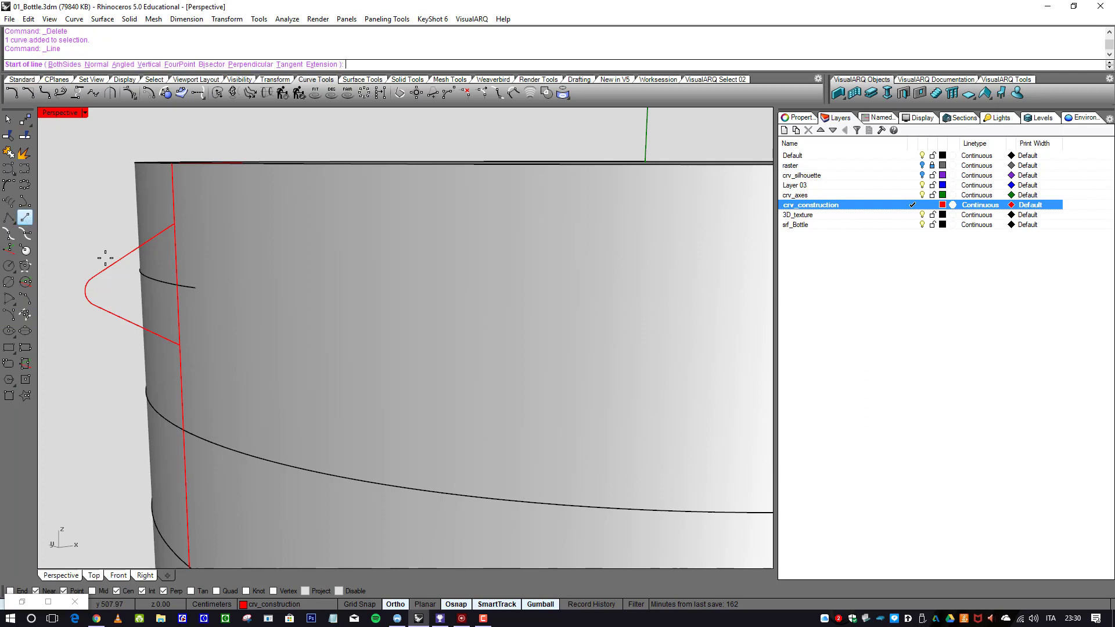
click(178, 226)
click(177, 345)
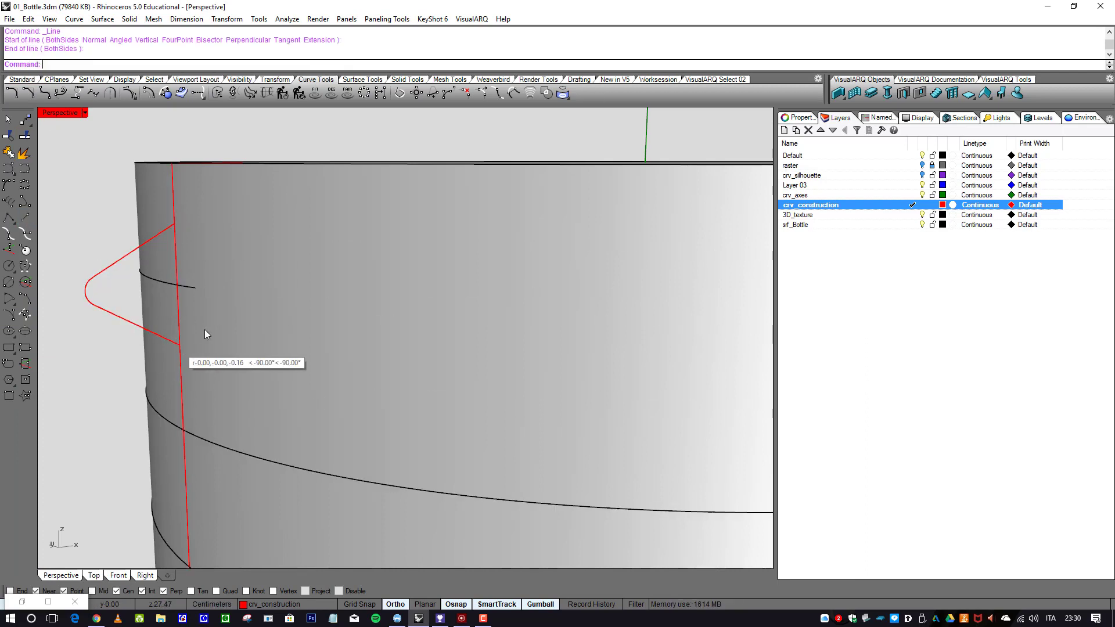
- Join the rounded thread profile and its vertical line into one closed curve, and check it on the neck
click(15, 138)
click(103, 276)
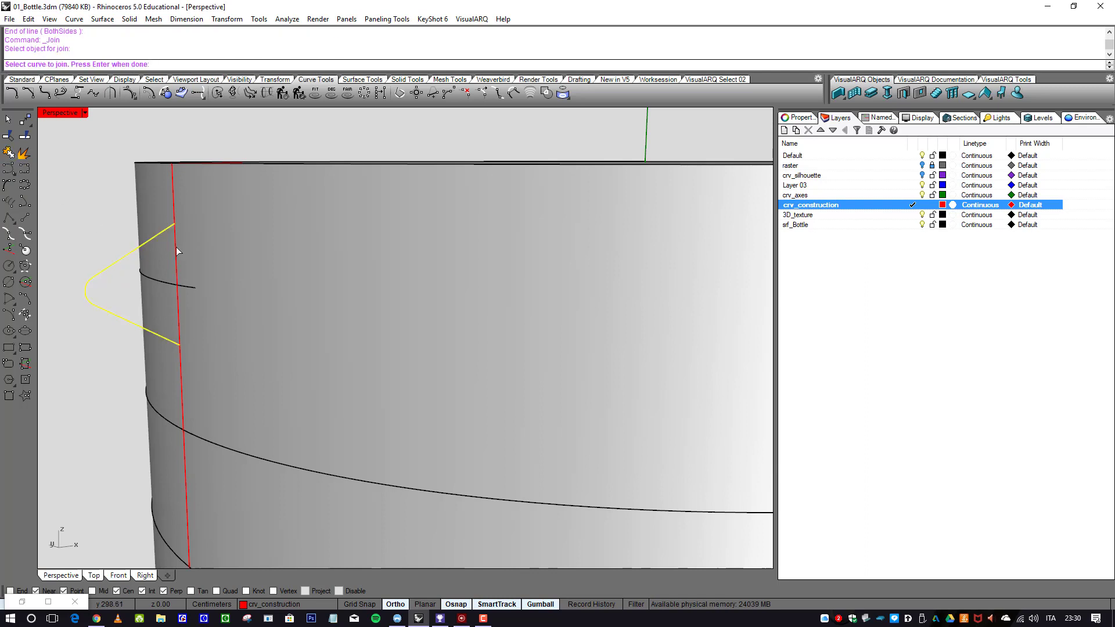
click(176, 247)
click(219, 279)
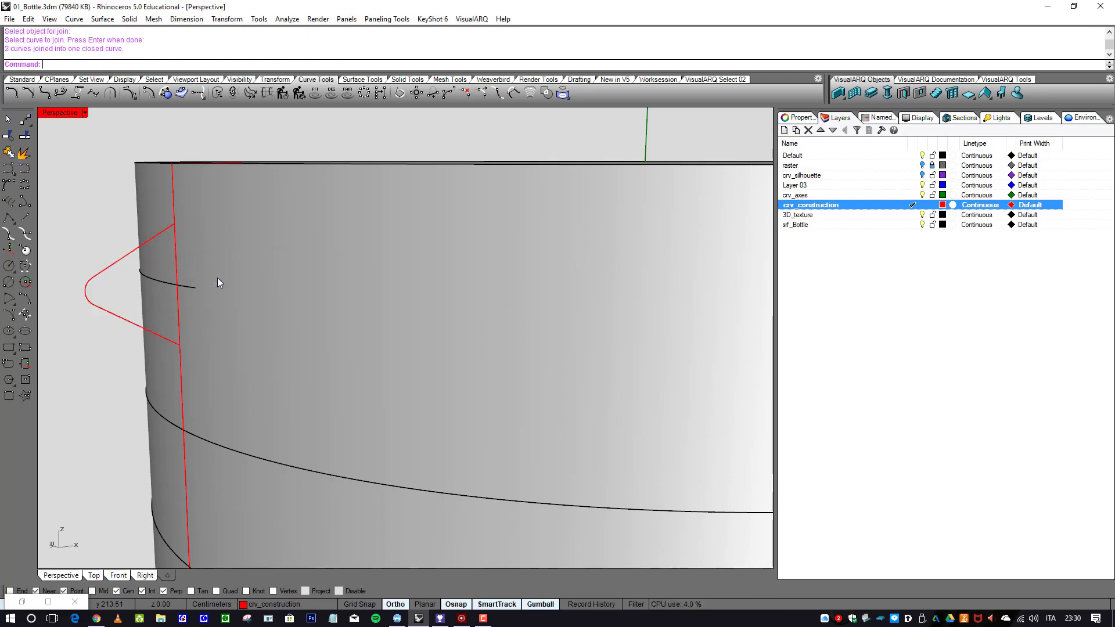
click(135, 250)
scroll(268, 270, down, 6)
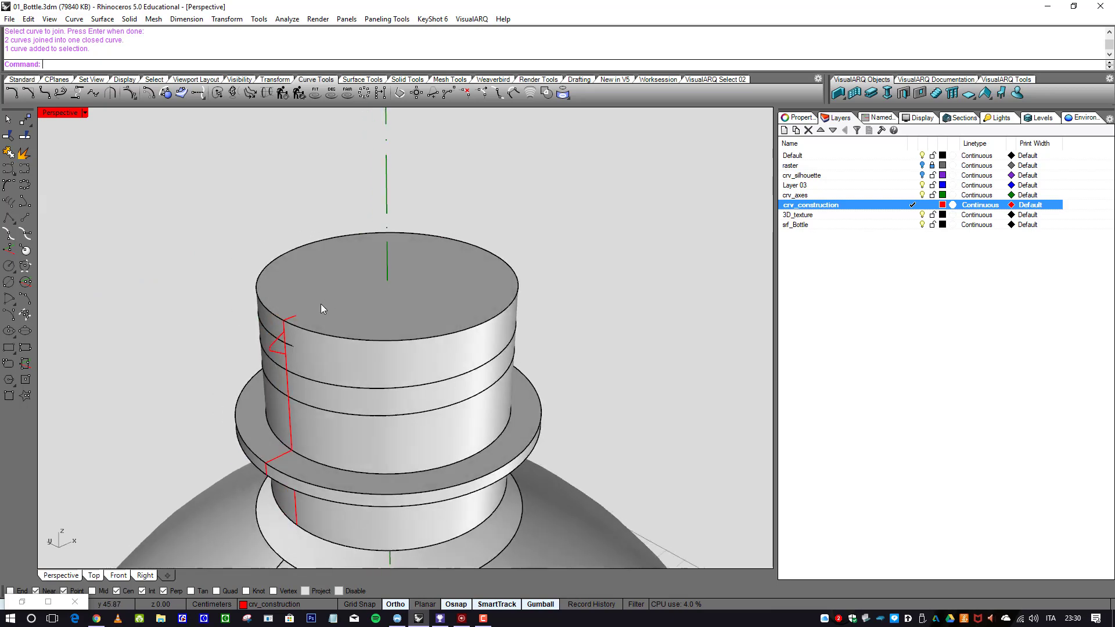
scroll(299, 353, up, 3)
scroll(369, 285, down, 3)
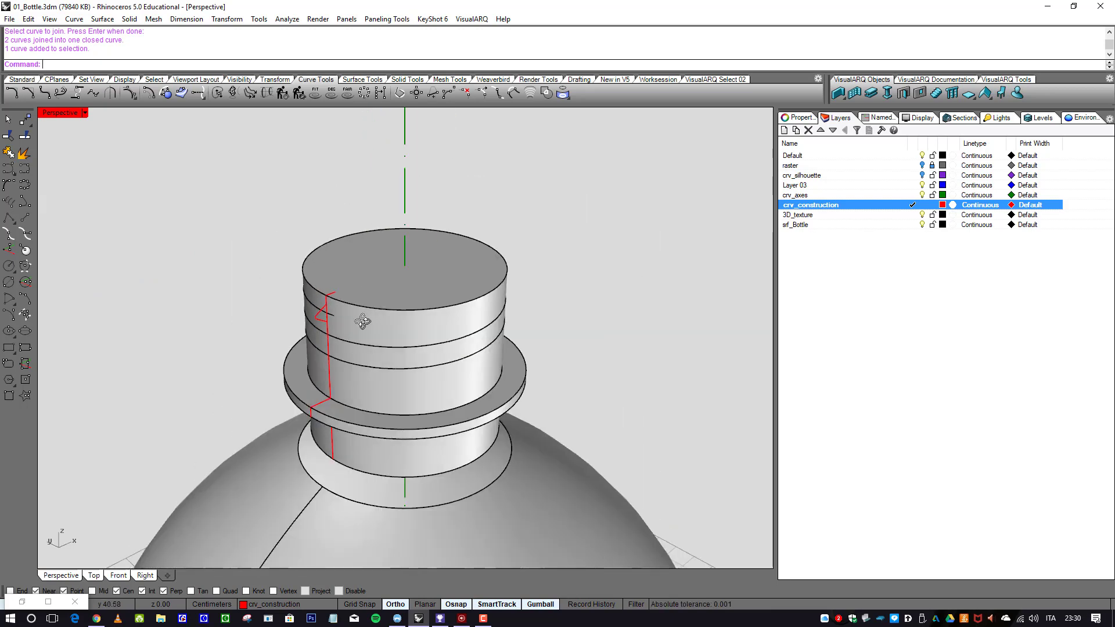
- Switch the perspective view to Wireframe display to expose the helix and thread profile on the neck
right_drag(363, 319, 322, 348)
scroll(323, 348, up, 5)
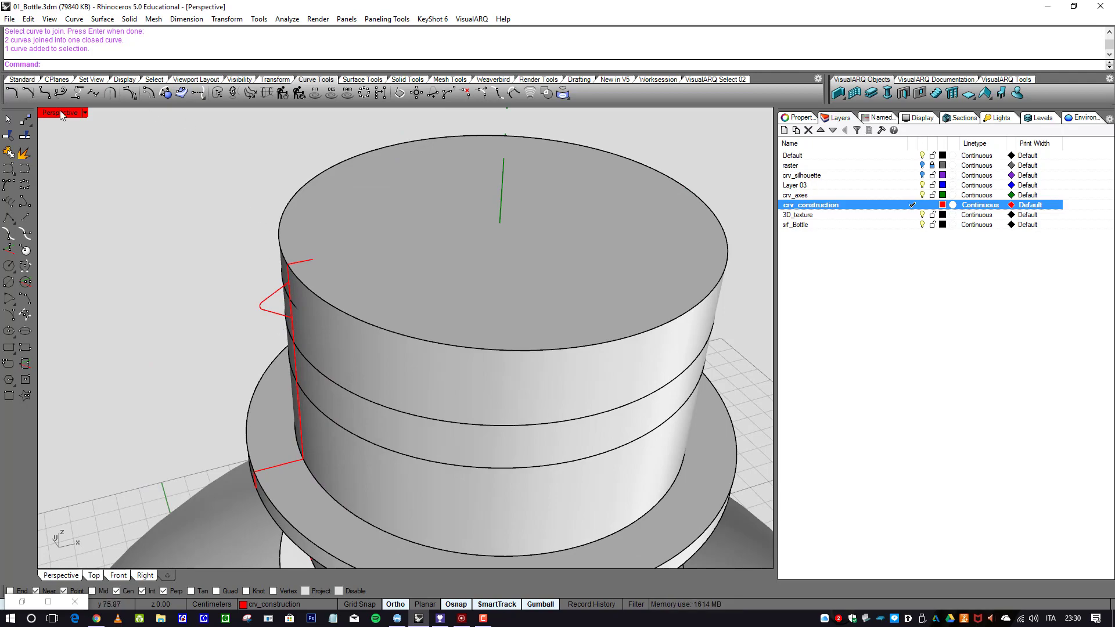
click(84, 113)
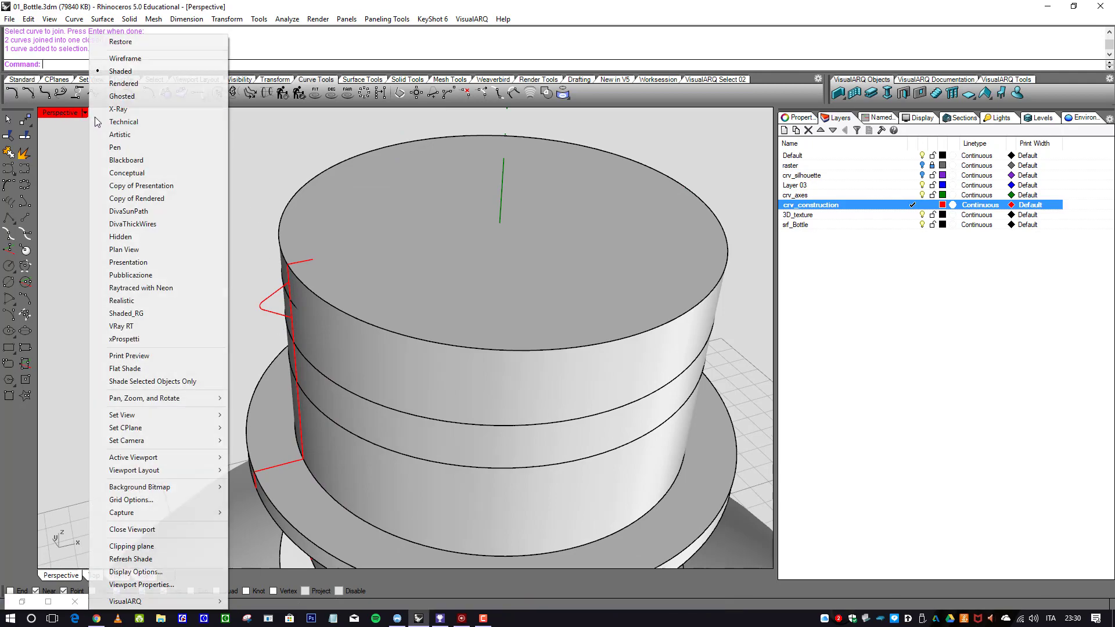
click(125, 58)
right_drag(303, 294, 347, 321)
scroll(312, 366, up, 2)
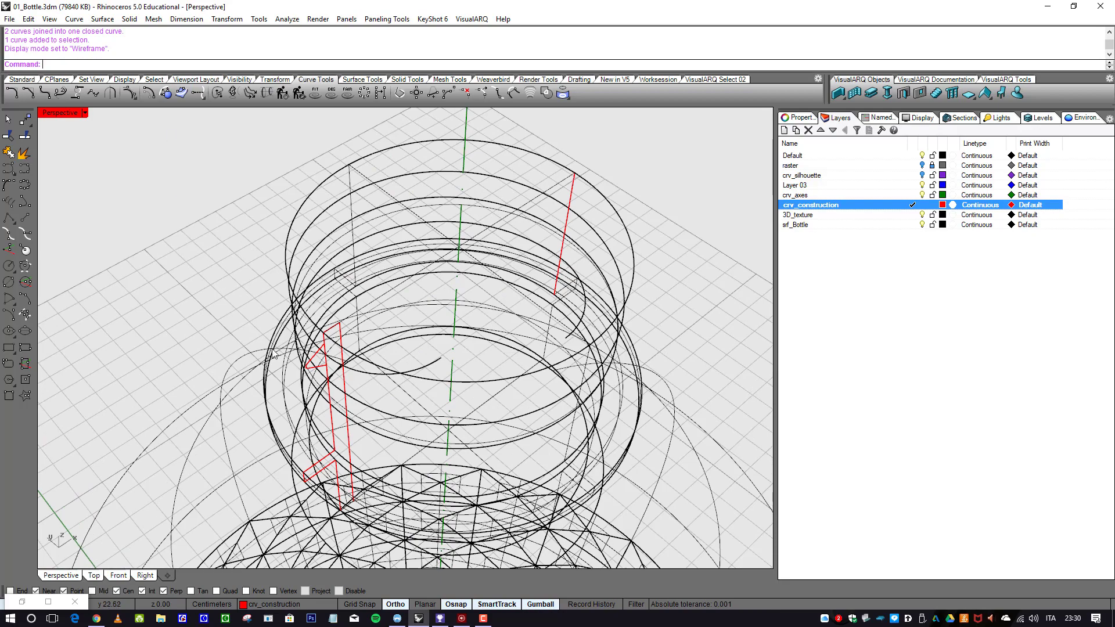
right_drag(304, 375, 340, 388)
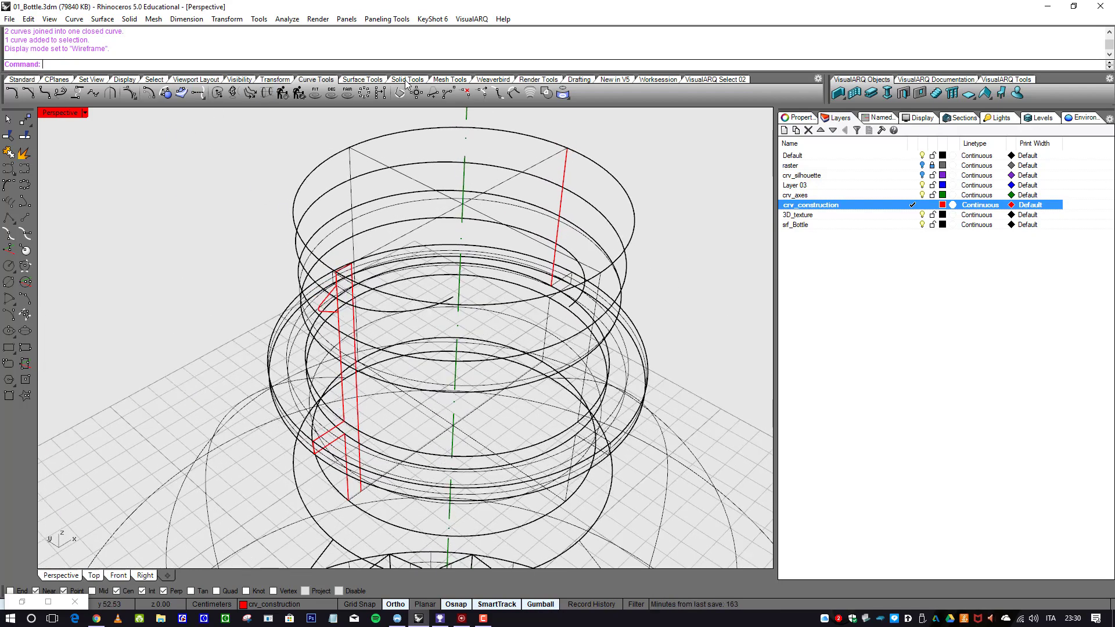
click(366, 79)
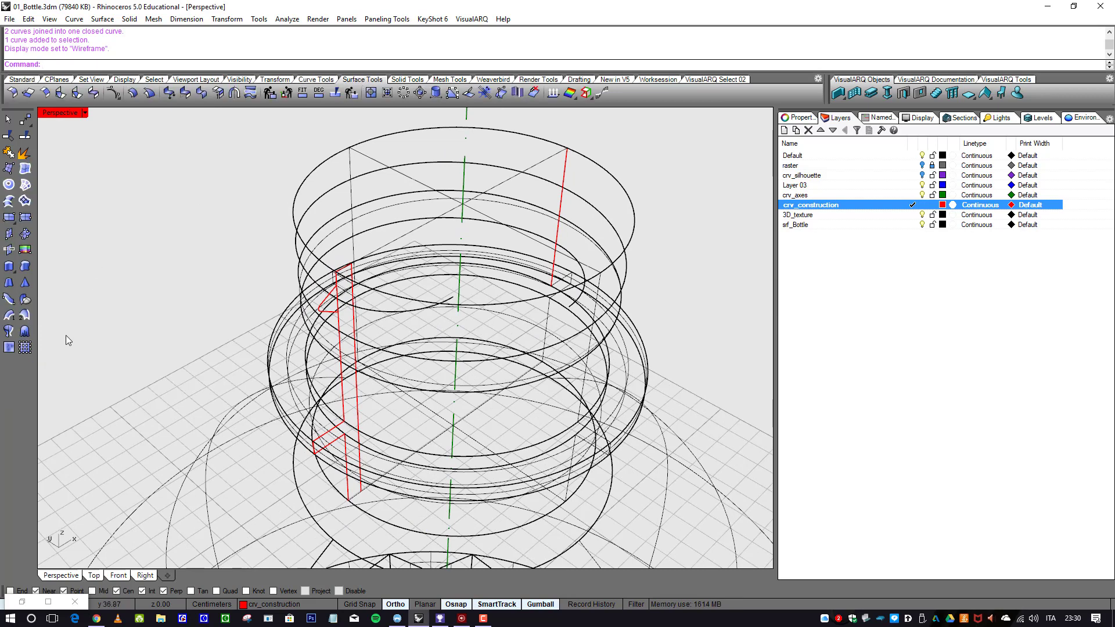
click(9, 315)
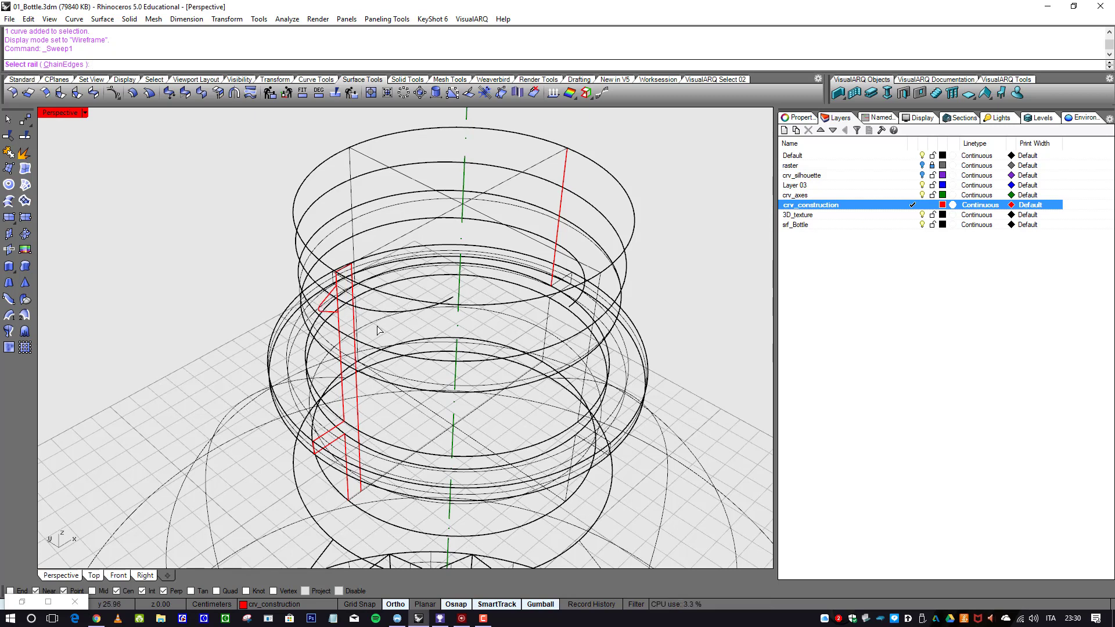
right_drag(585, 314, 576, 284)
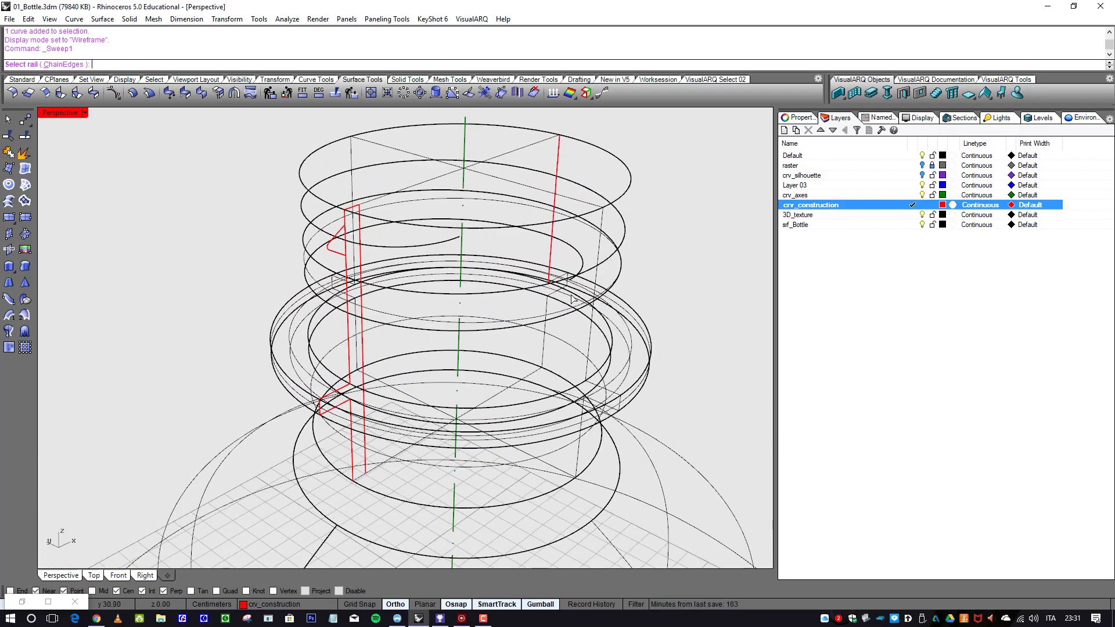
scroll(572, 299, down, 1)
scroll(572, 285, up, 3)
click(573, 272)
scroll(574, 272, down, 3)
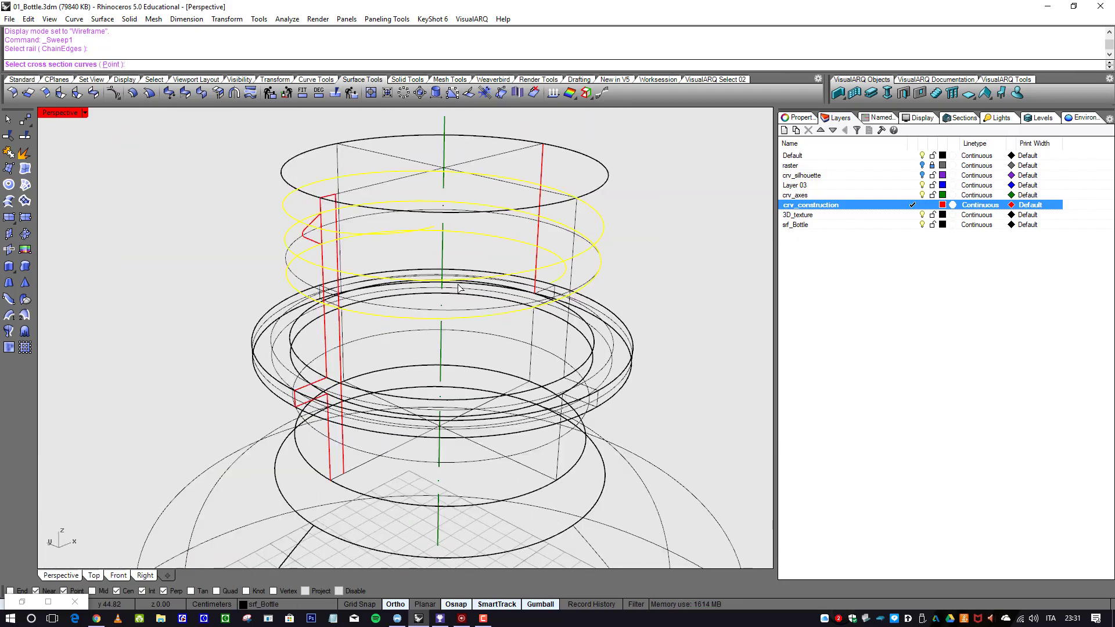
scroll(304, 242, up, 2)
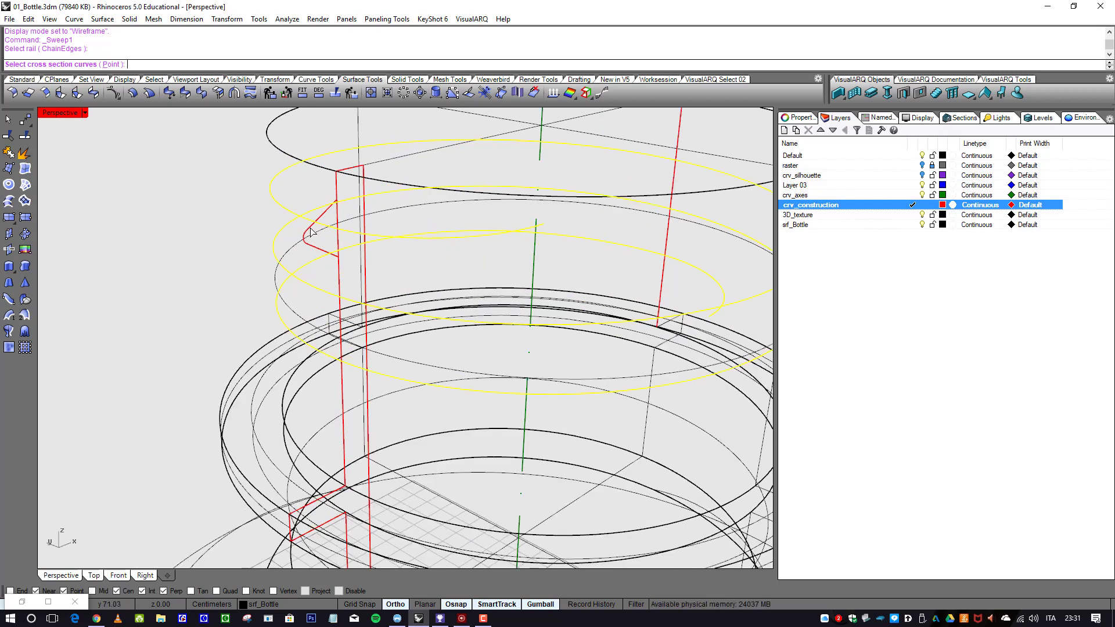
click(311, 232)
key(Return)
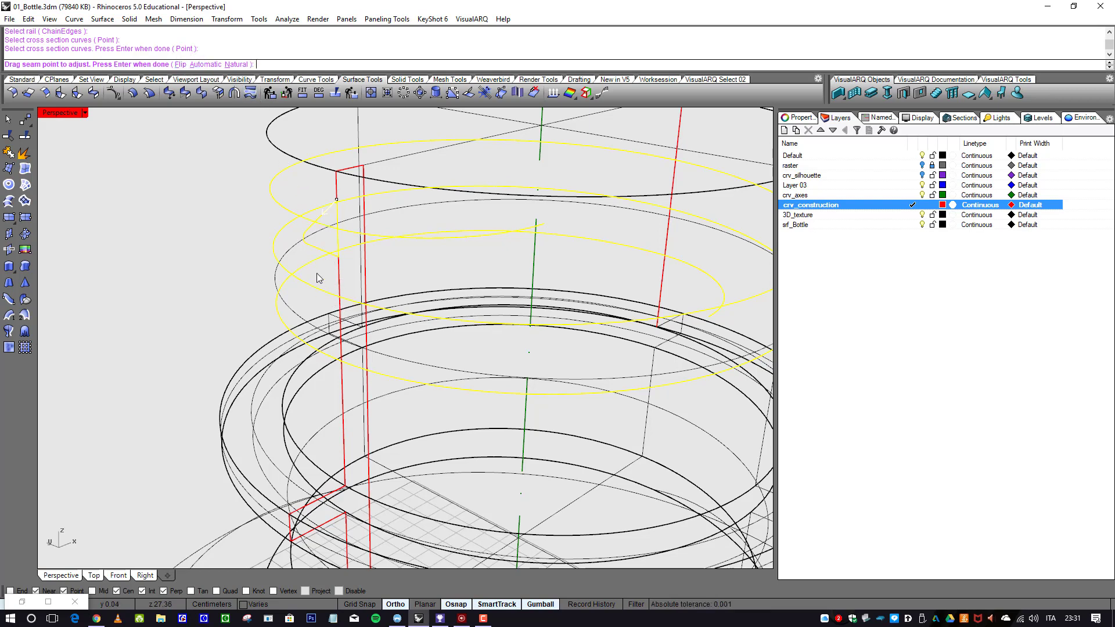
key(Escape)
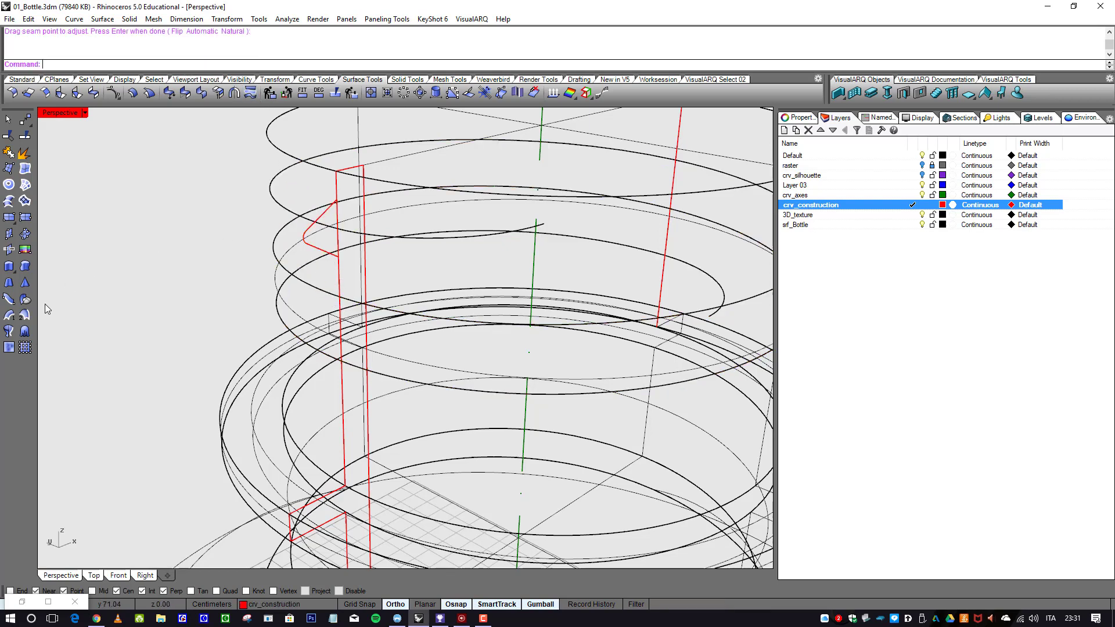
- Sweep the closed thread profile along the helix toward its lower end with Sweep 1 Rail, using Roadlike Top style and no simplification
click(10, 316)
scroll(377, 342, down, 5)
scroll(387, 344, up, 2)
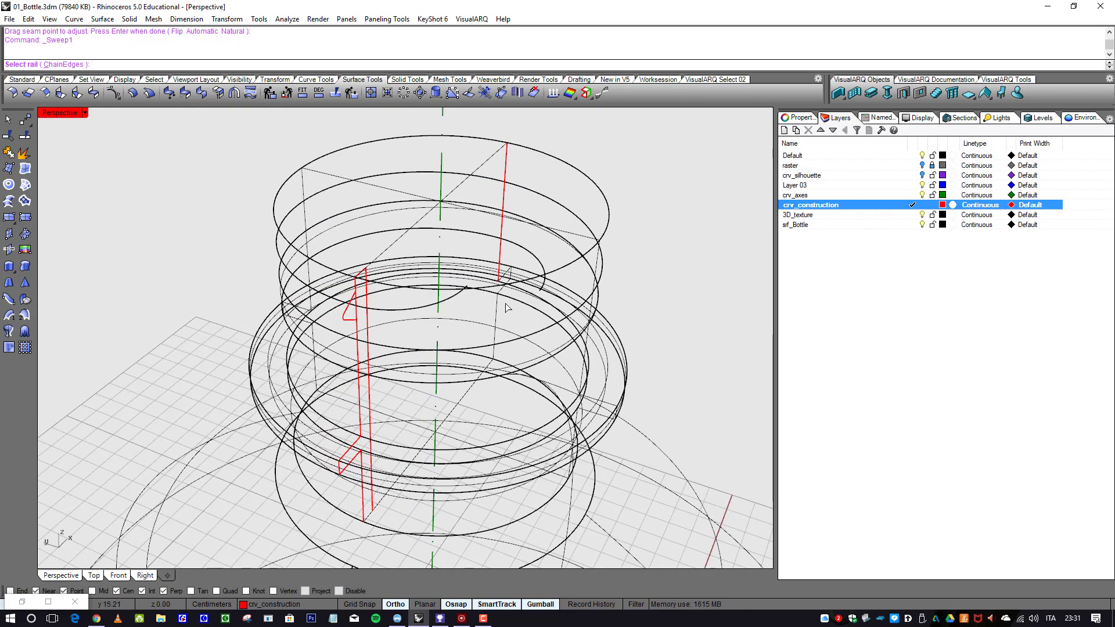
click(543, 289)
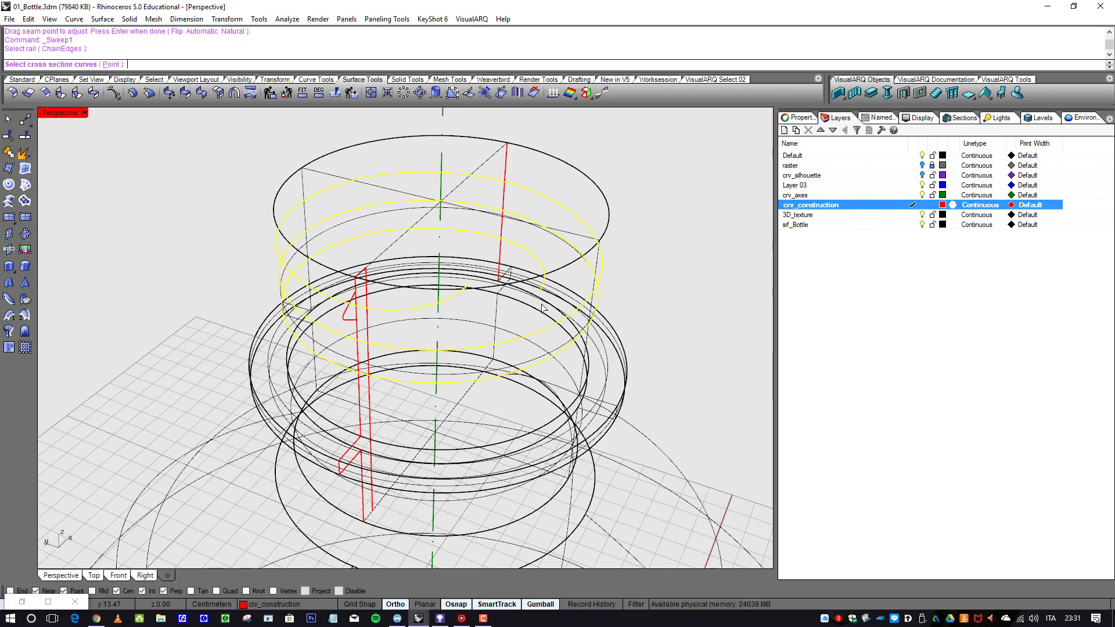
click(348, 309)
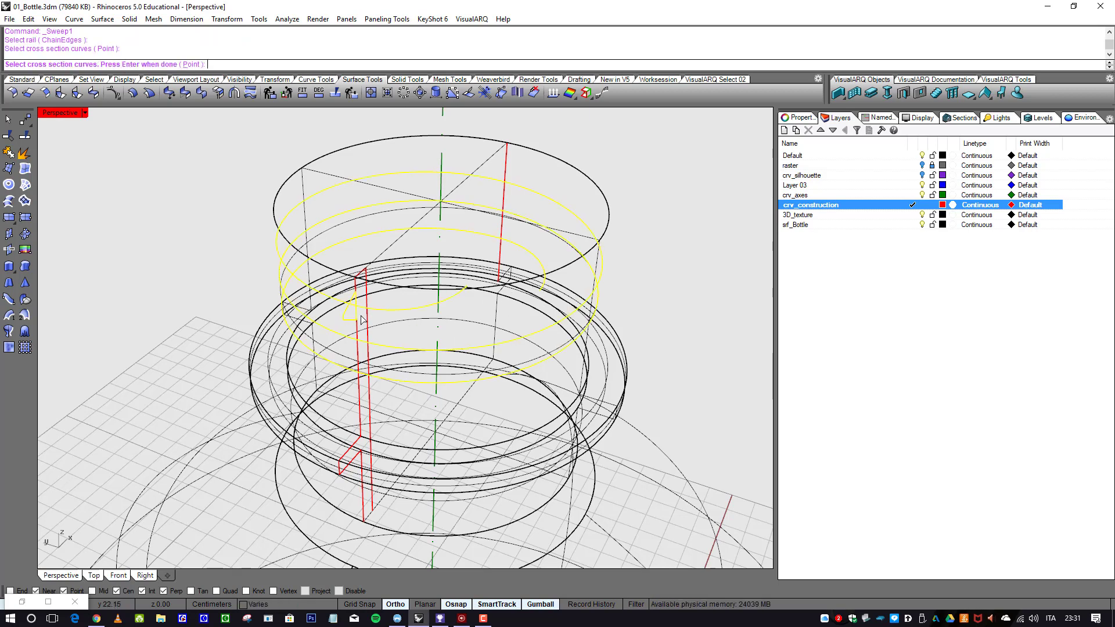
key(Return)
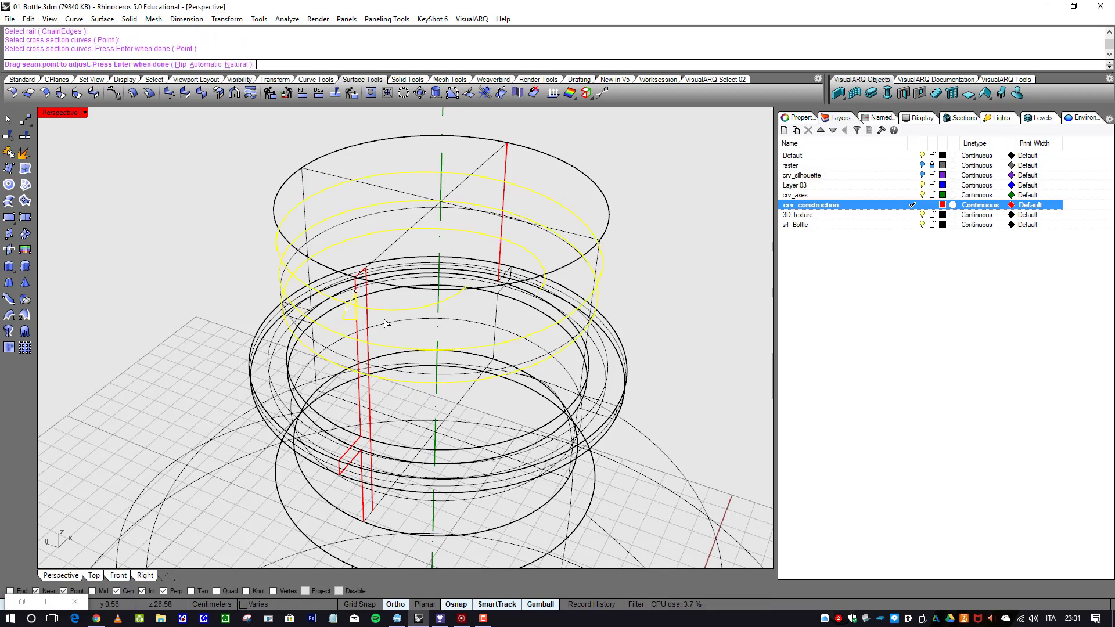
key(Return)
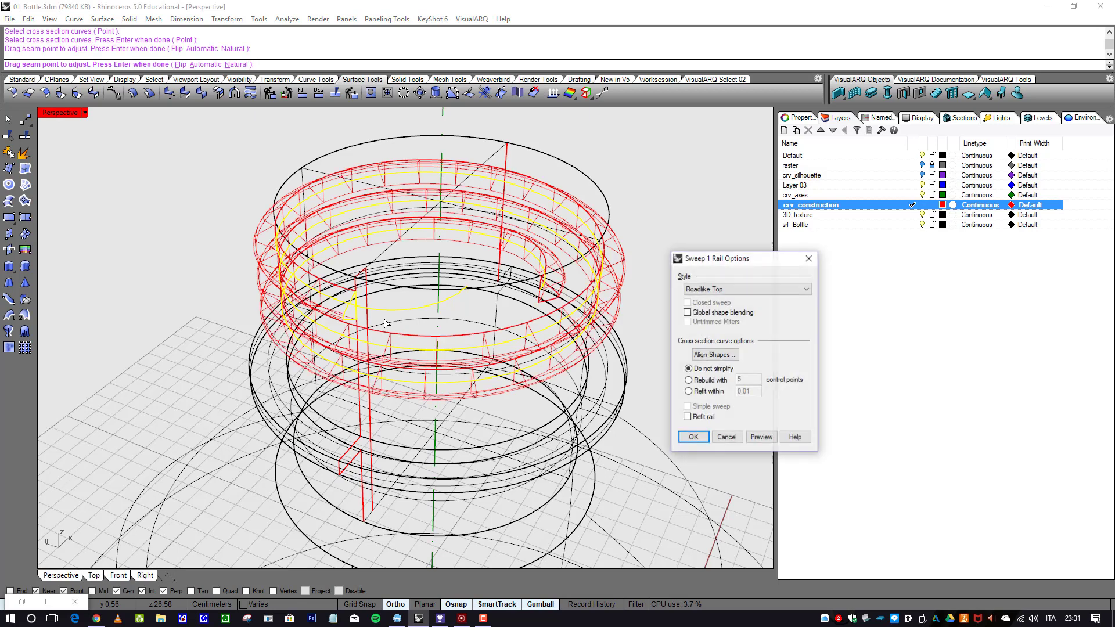
click(693, 437)
- Sweep the same closed profile curve along the helix's remaining upper stretch to its inward-curving end
right_click(422, 315)
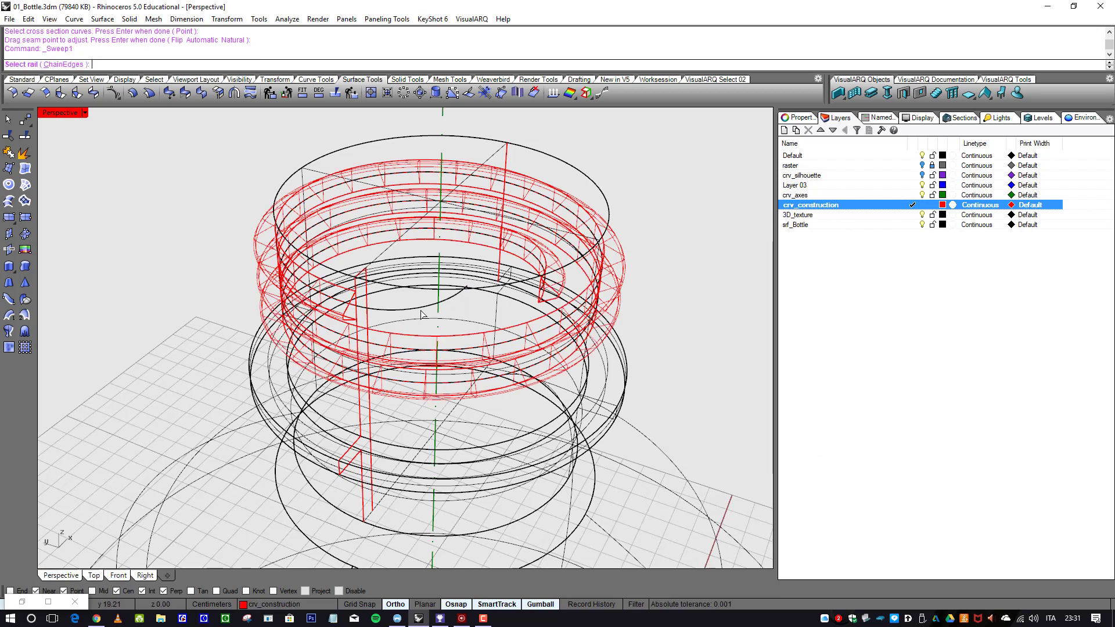
click(459, 295)
click(351, 304)
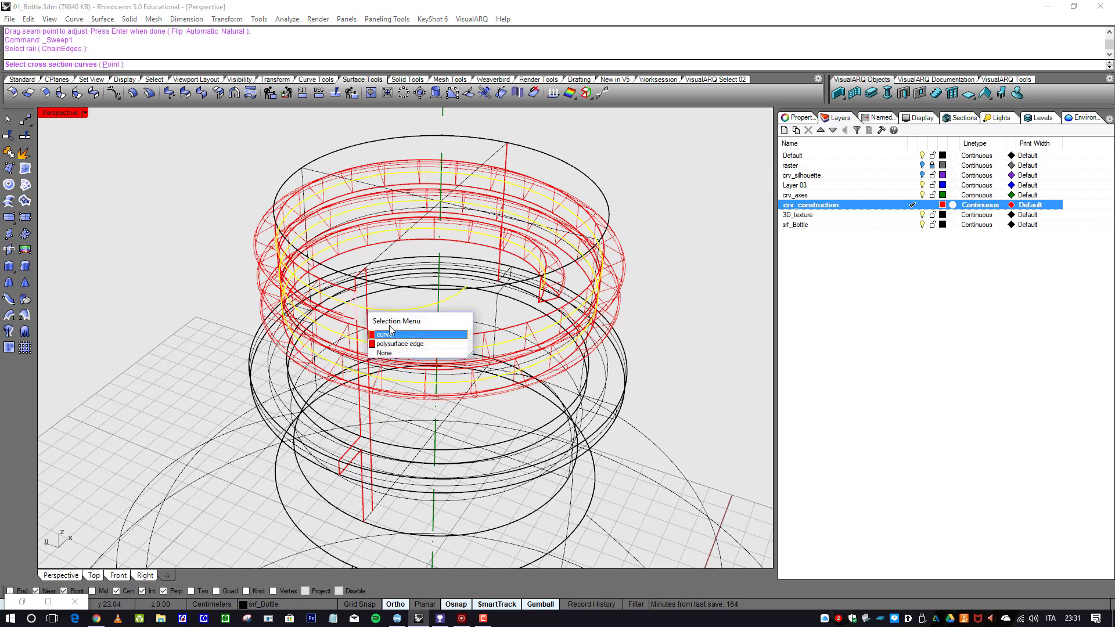
click(393, 331)
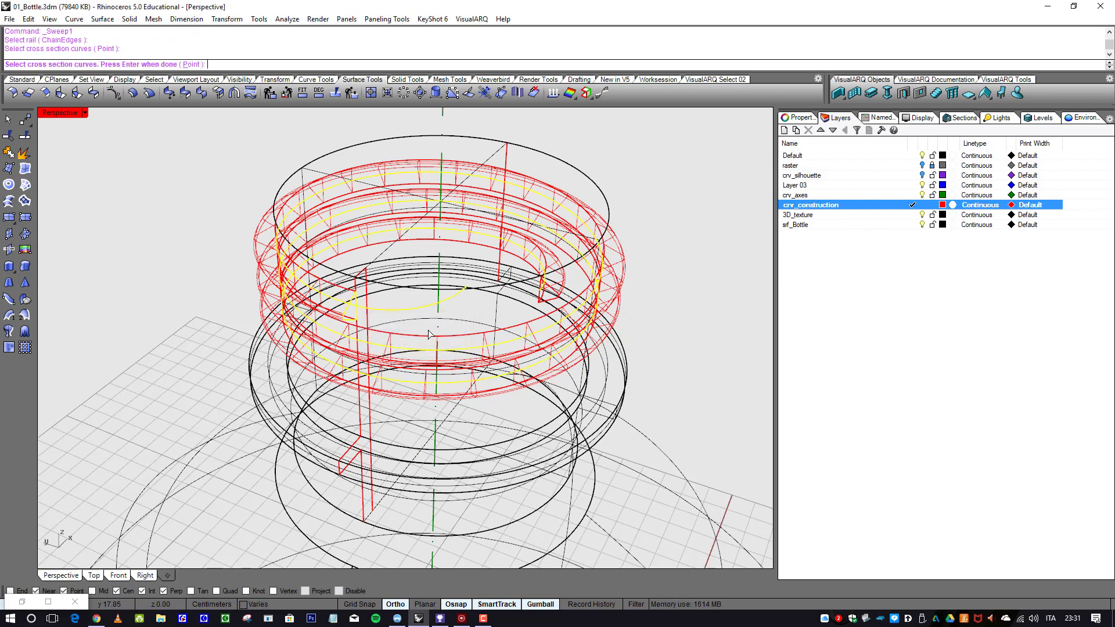
right_click(428, 329)
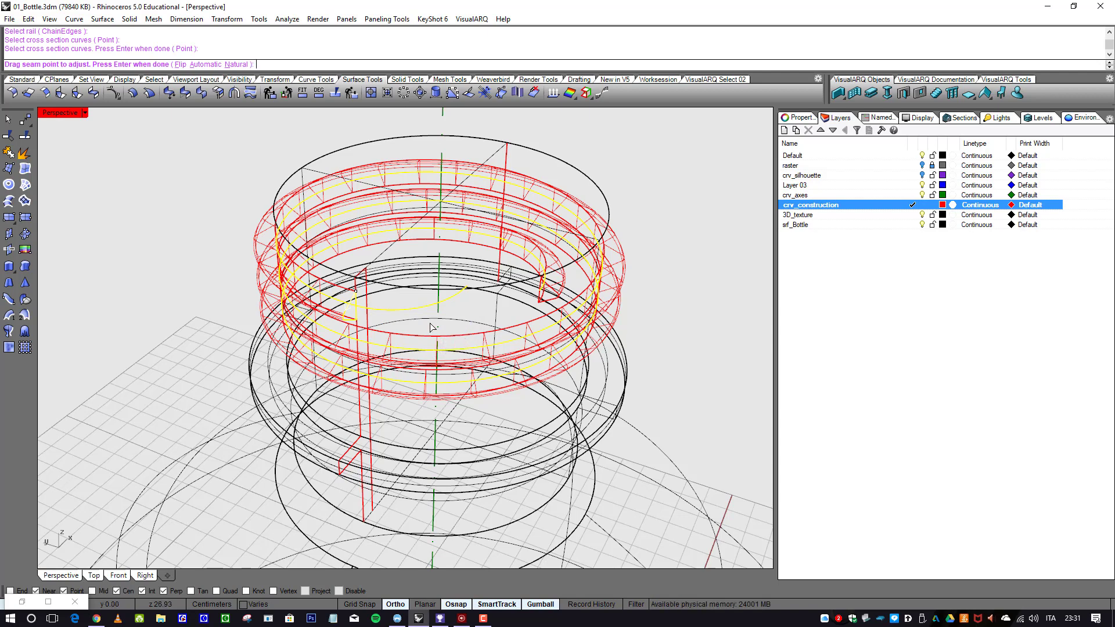
right_click(430, 327)
click(694, 437)
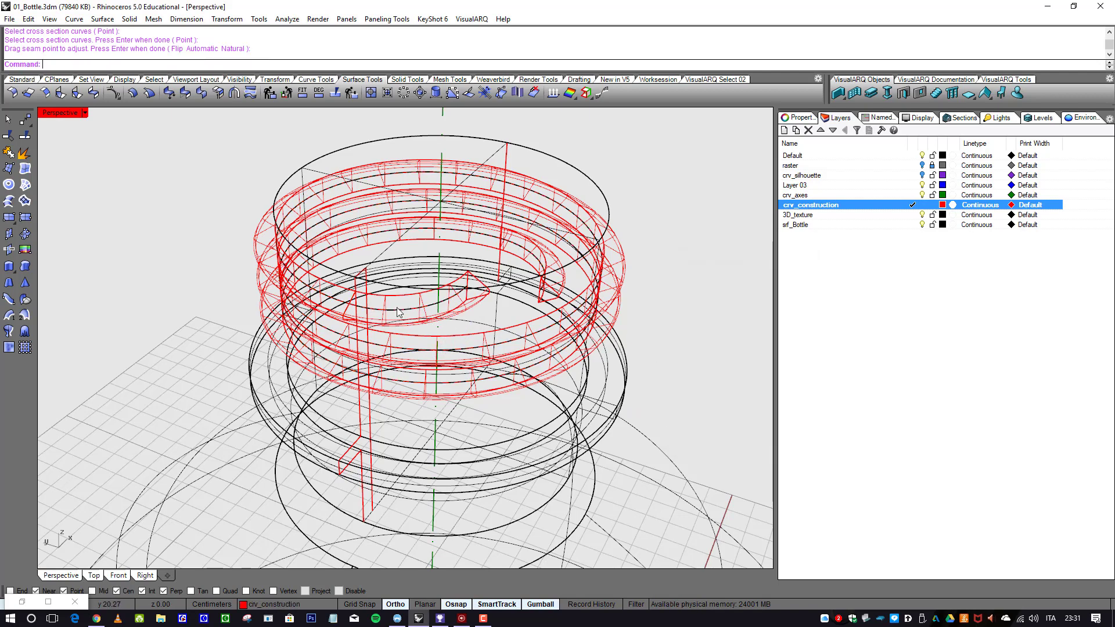
- Check the two swept thread parts in Shaded display and switch the perspective view to Ghosted
click(85, 113)
click(116, 72)
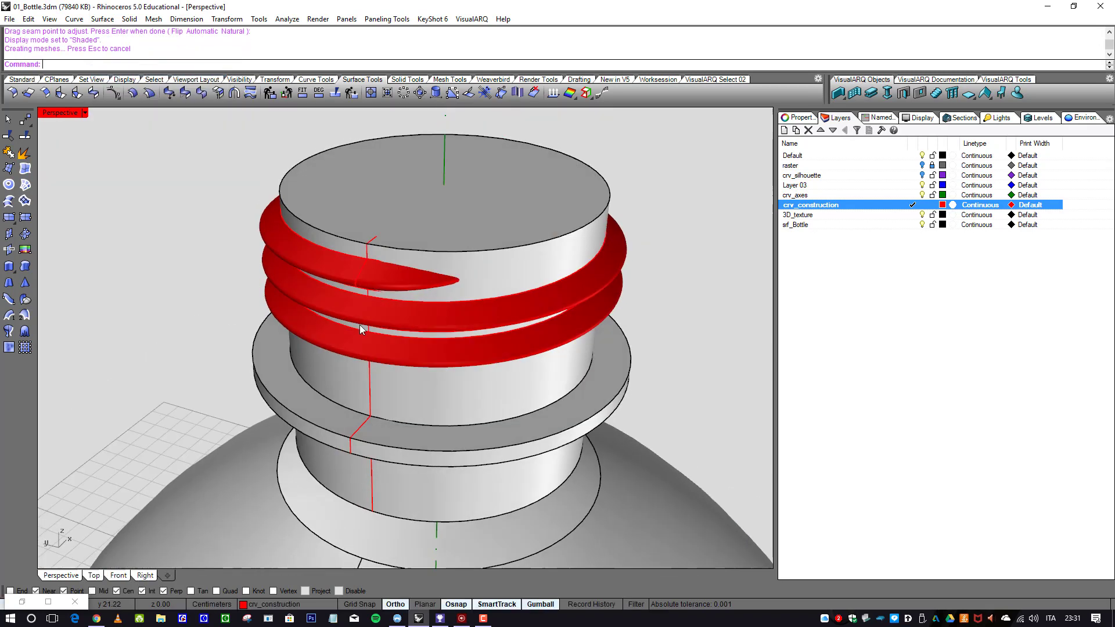
scroll(360, 325, up, 3)
click(390, 269)
key(Escape)
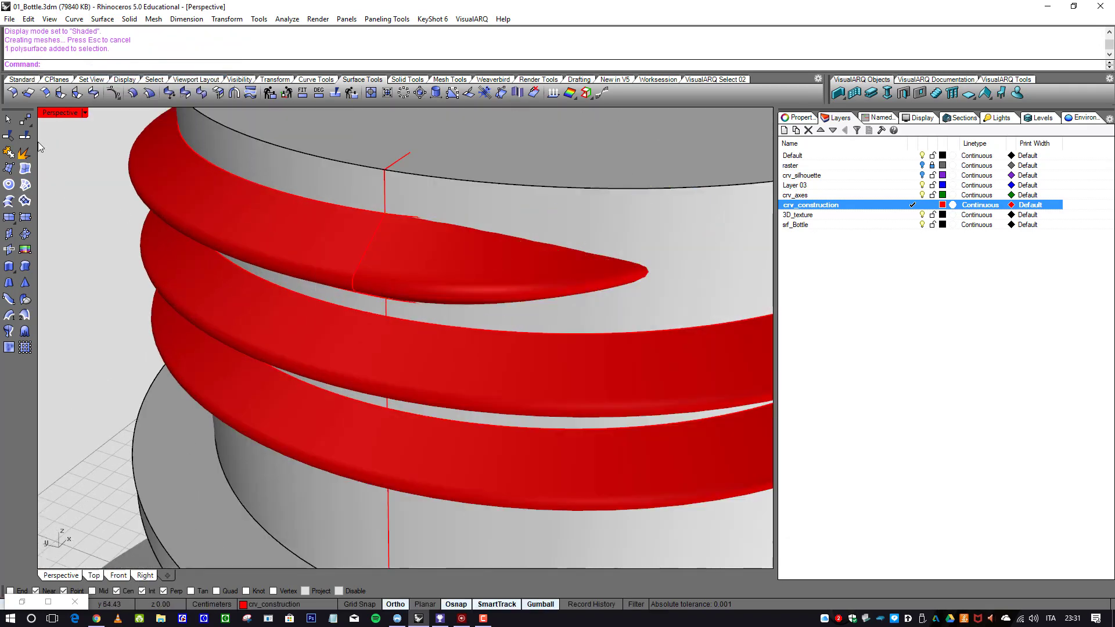
click(86, 113)
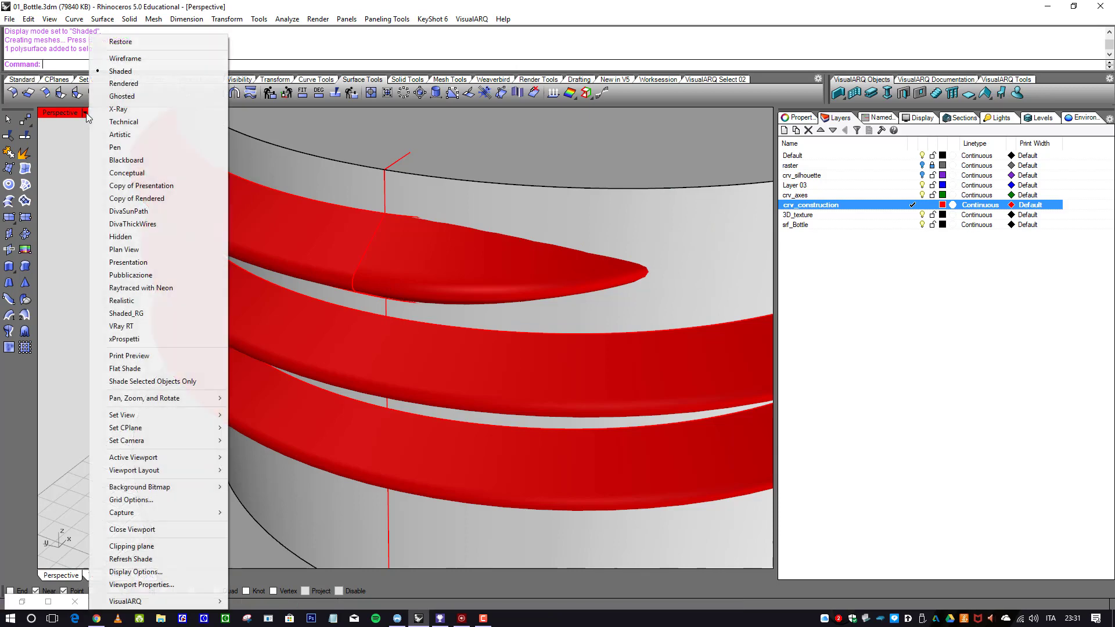
click(122, 96)
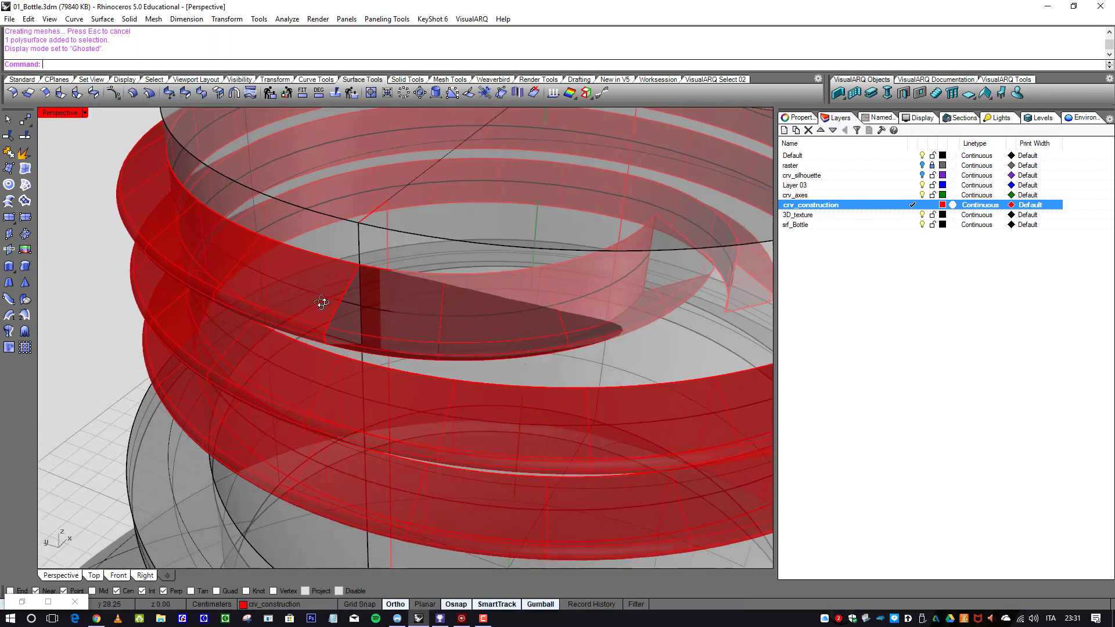
- Join the two swept thread parts into one polysurface
click(9, 154)
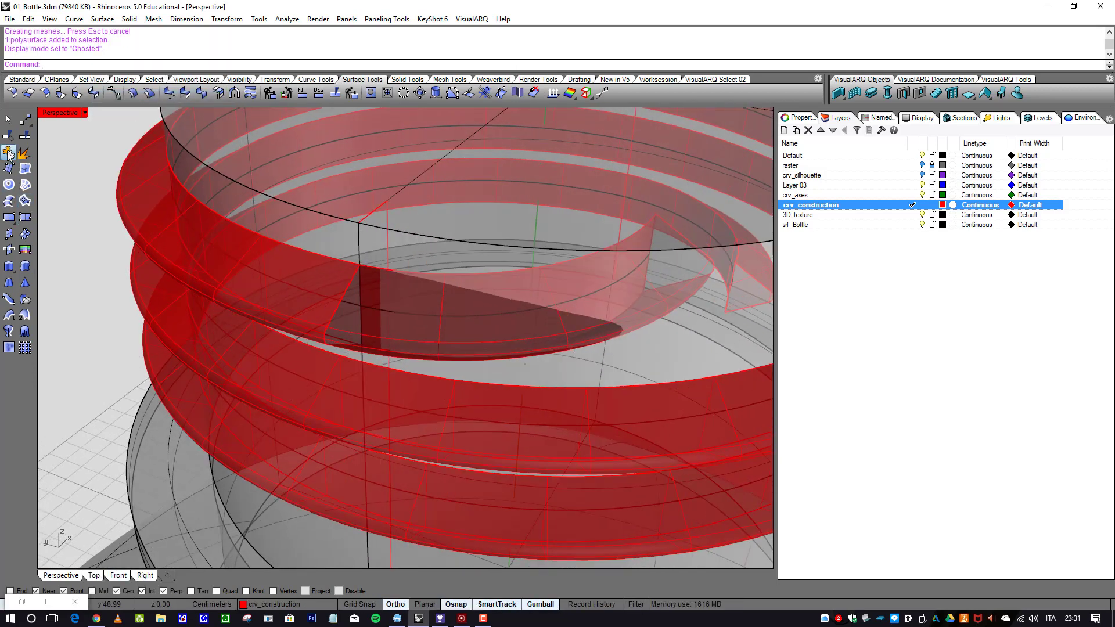
click(399, 327)
click(313, 293)
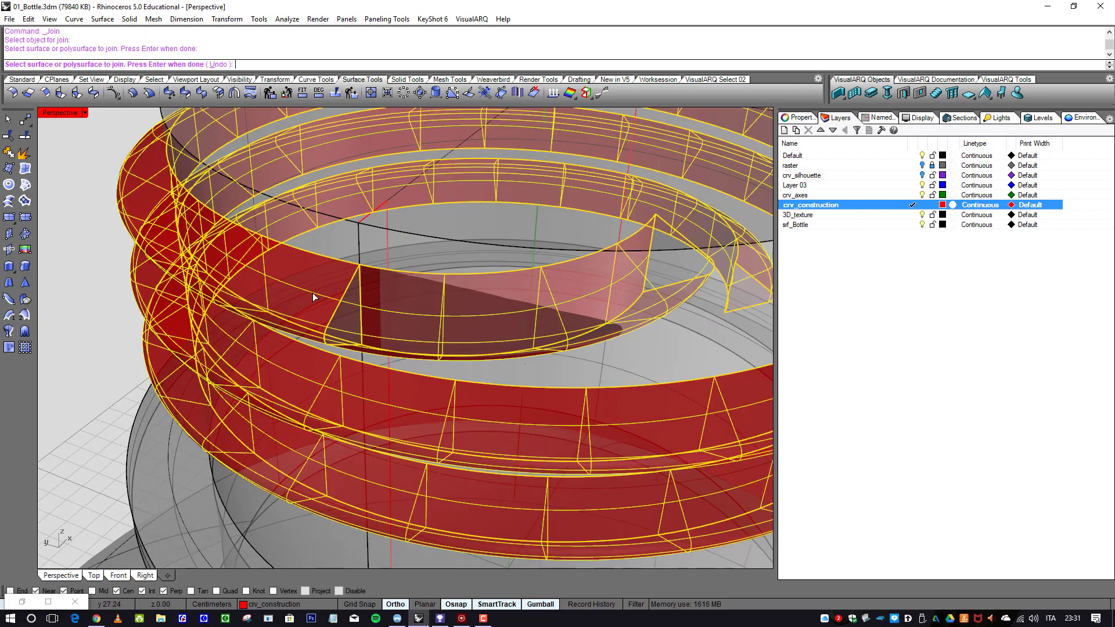
scroll(312, 293, down, 4)
key(Return)
- Examine the joined thread around the neck, including its seam and both open ends
scroll(331, 308, up, 5)
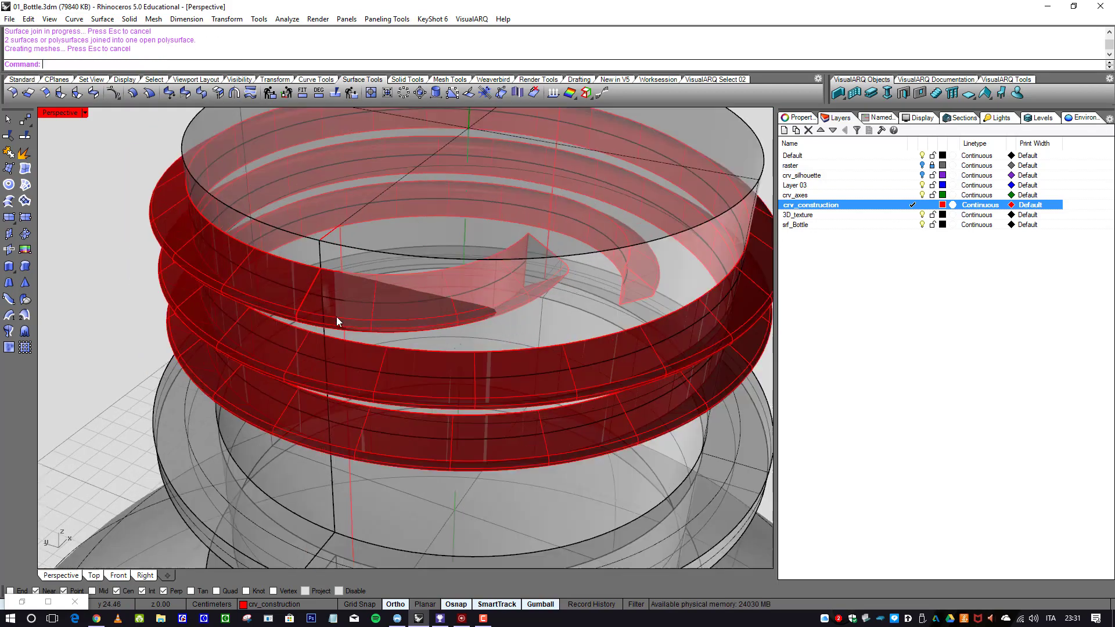
click(292, 299)
key(Escape)
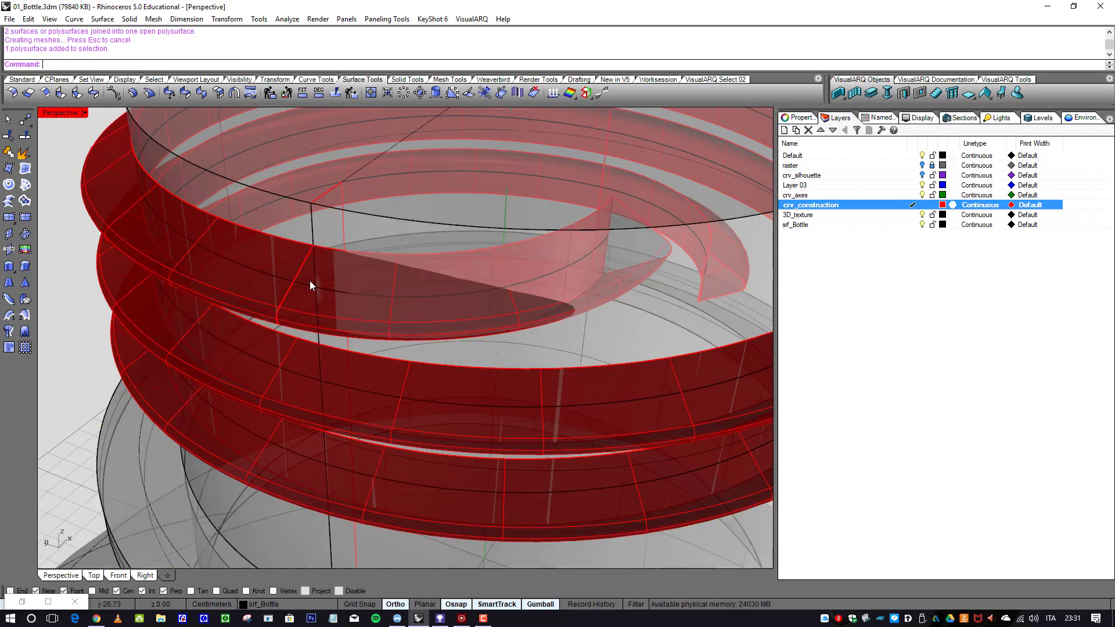
click(284, 266)
scroll(307, 287, down, 5)
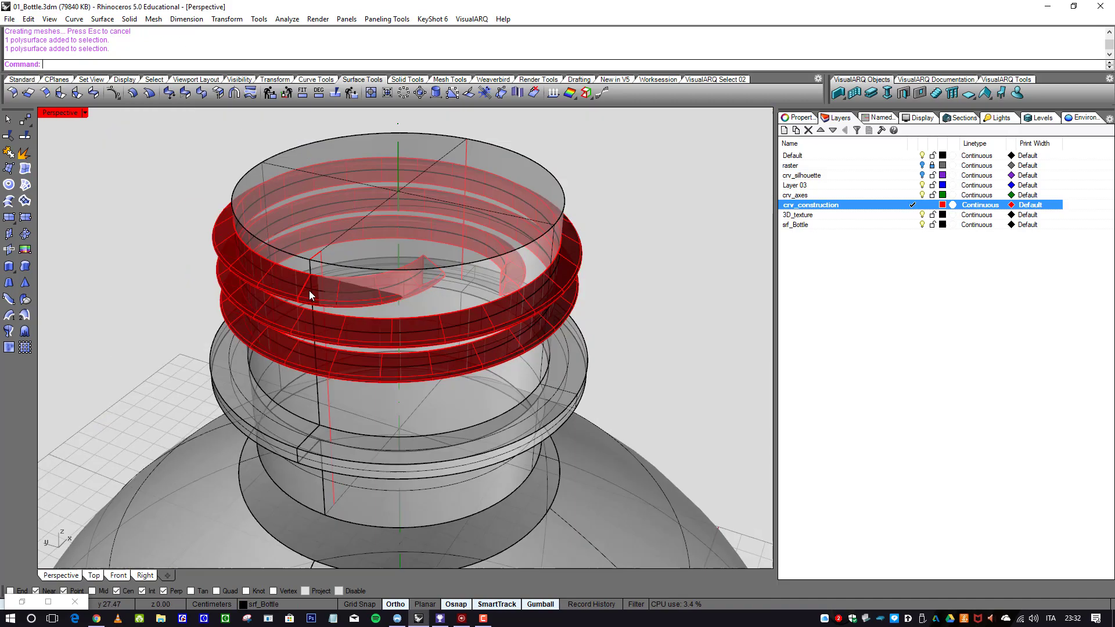
click(232, 264)
right_drag(400, 290, 445, 244)
scroll(357, 218, down, 3)
scroll(314, 273, up, 3)
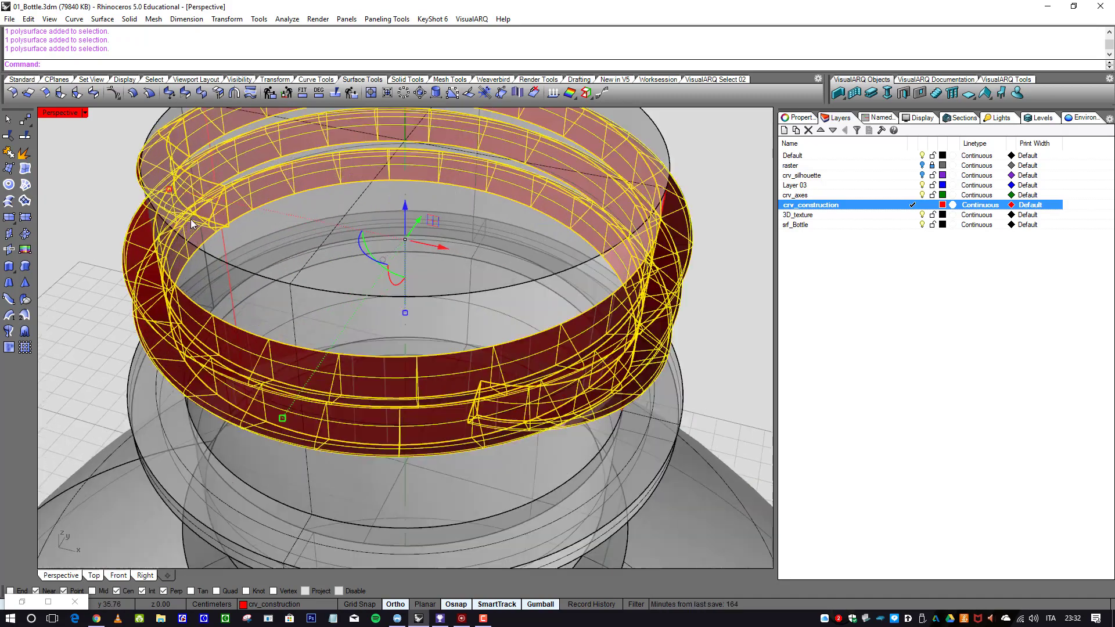
scroll(266, 331, up, 2)
right_drag(266, 331, 304, 360)
scroll(303, 361, down, 2)
scroll(219, 227, up, 5)
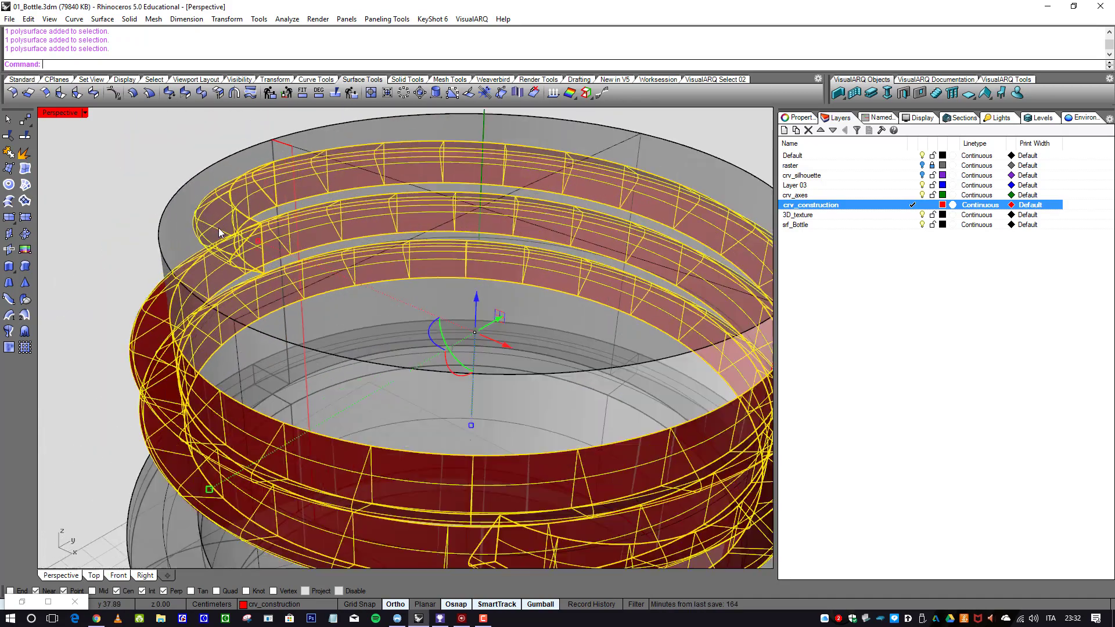
key(Escape)
- Cap the open ends of the joined thread to make it a closed solid
click(246, 251)
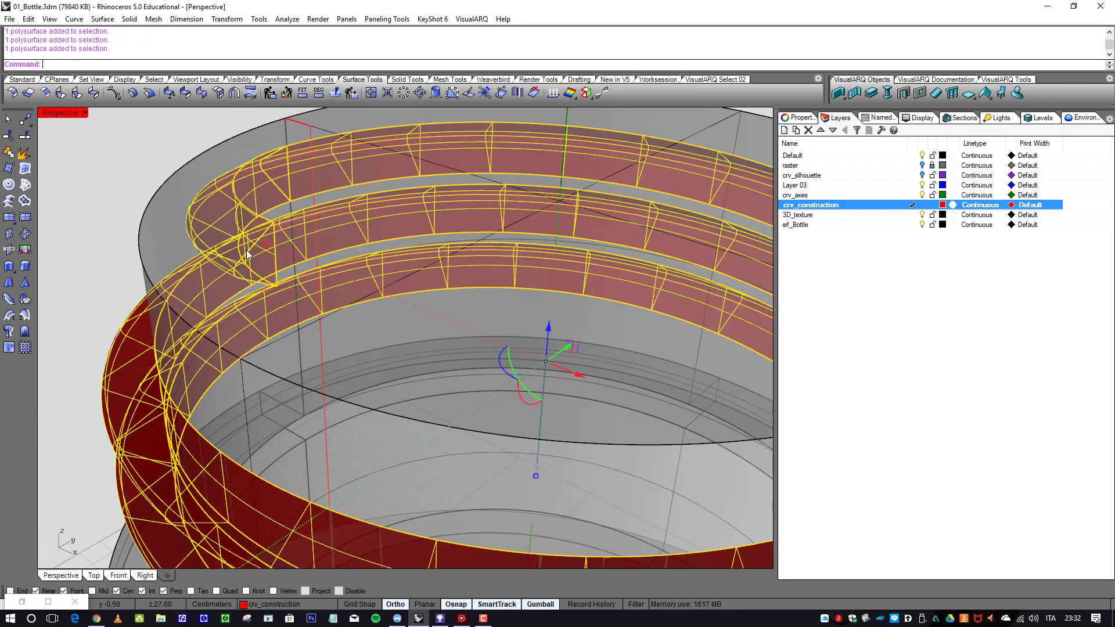
click(408, 79)
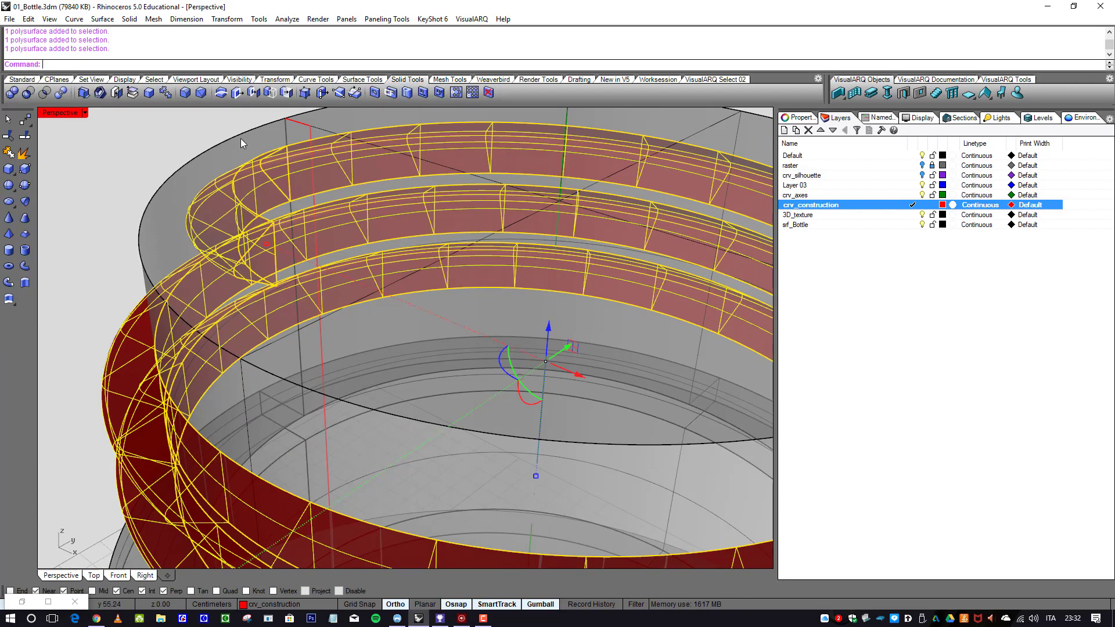
click(116, 93)
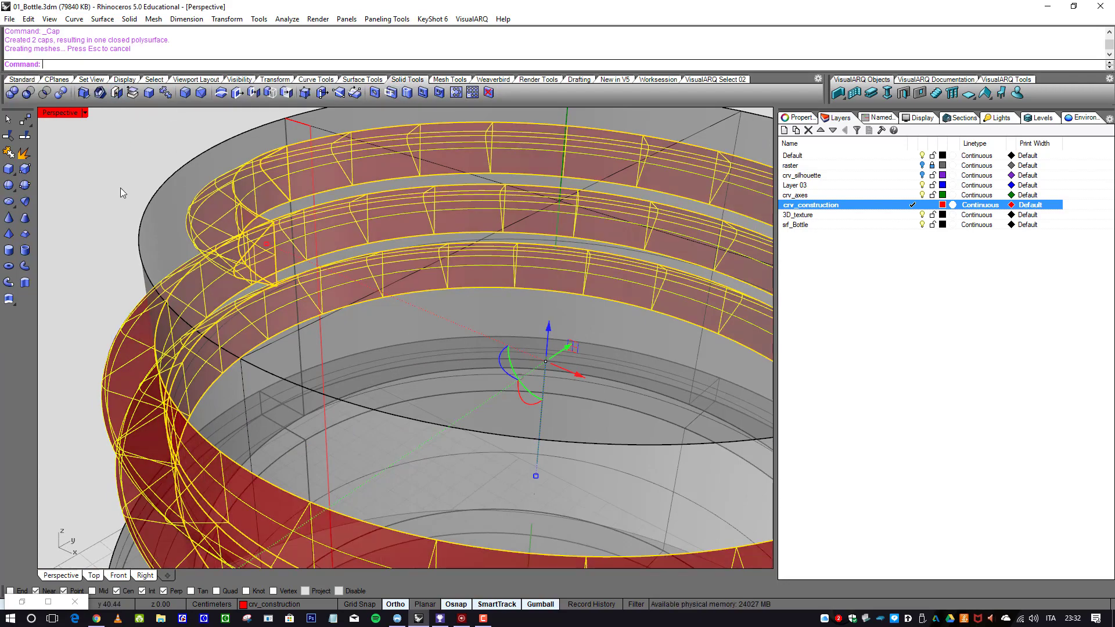
- Try to unite the neck and the capped screw thread with a Boolean union
click(108, 204)
scroll(163, 237, down, 5)
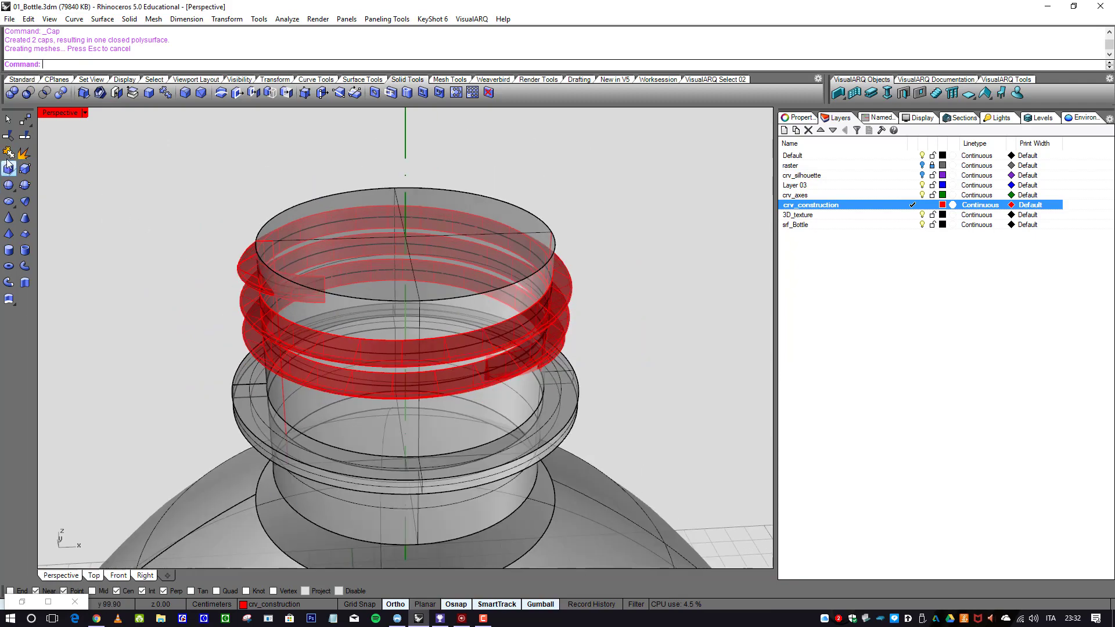
click(11, 93)
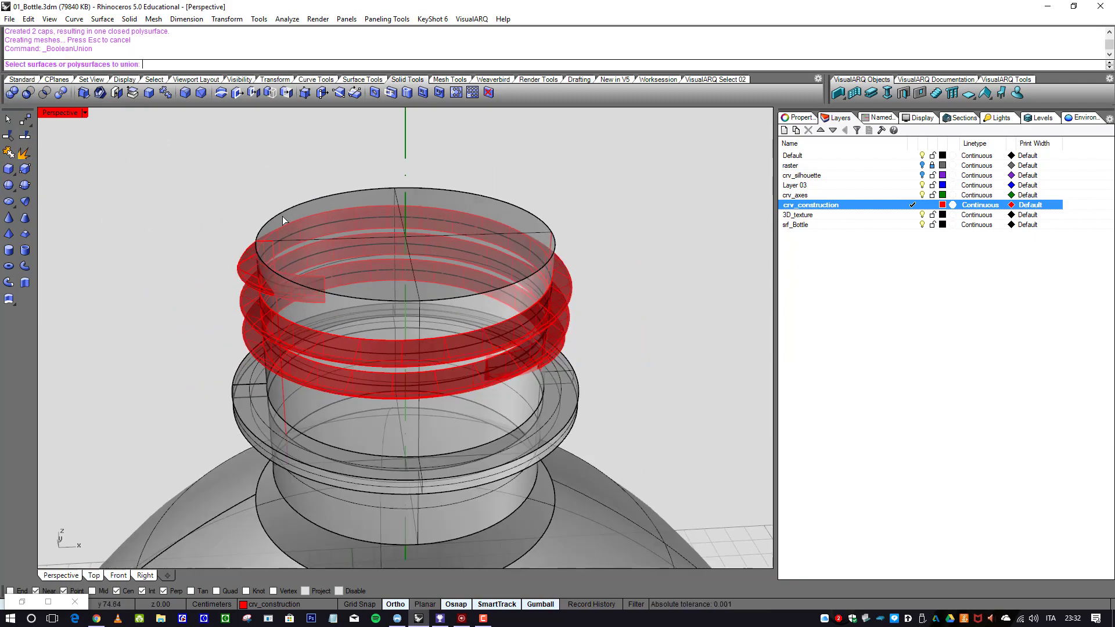
click(284, 219)
click(243, 266)
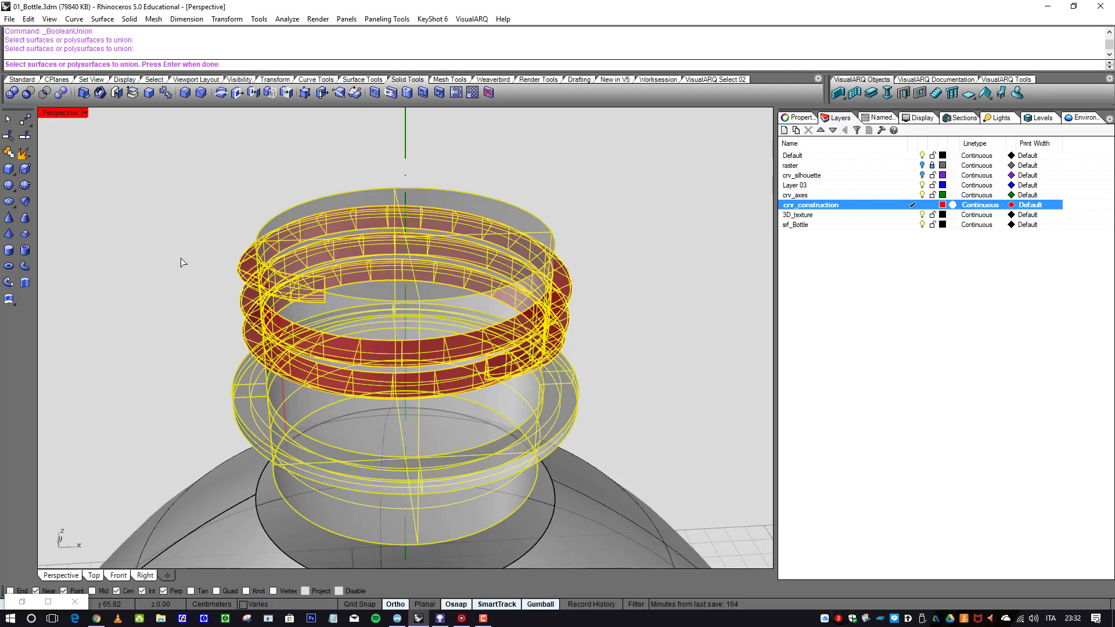
key(Return)
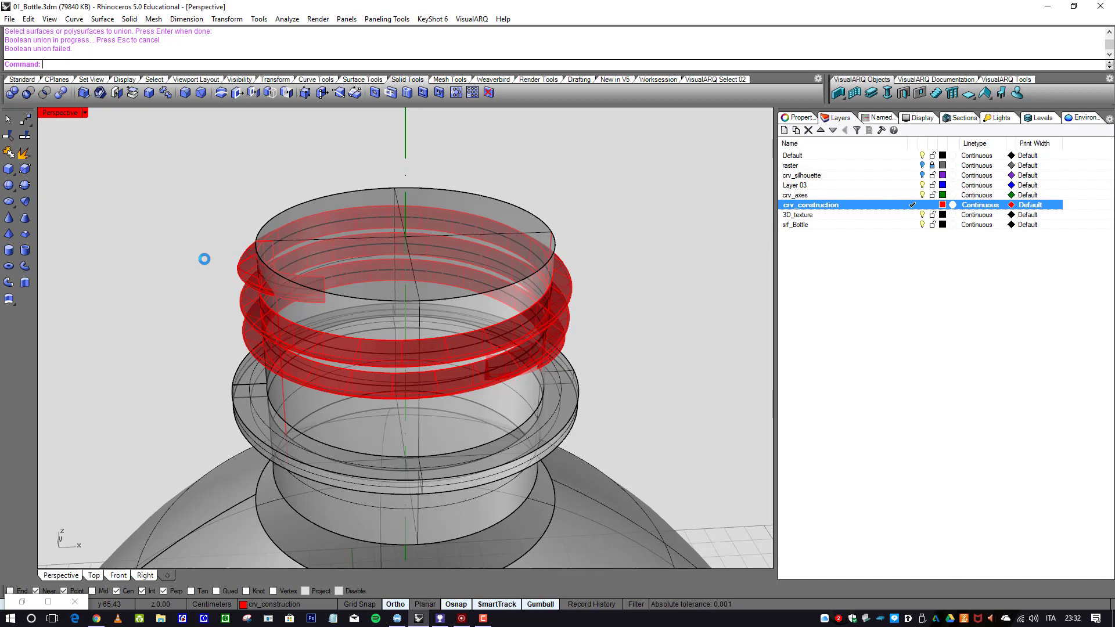
- Show the Top view at full size and hide the large bottle body, leaving the neck and thread
right_drag(486, 294, 577, 291)
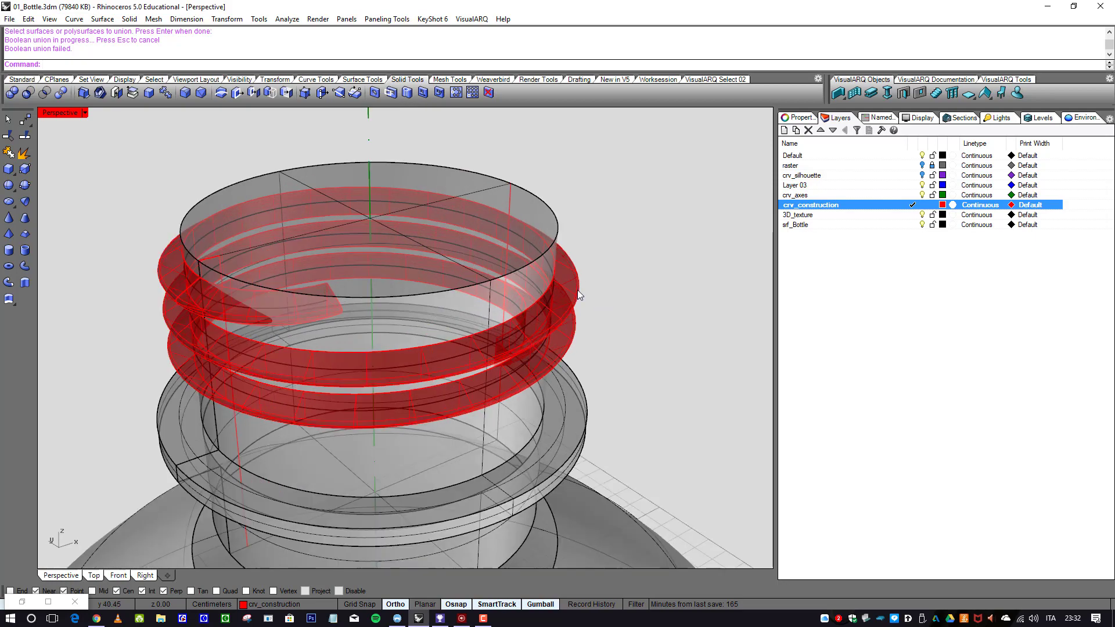
click(577, 290)
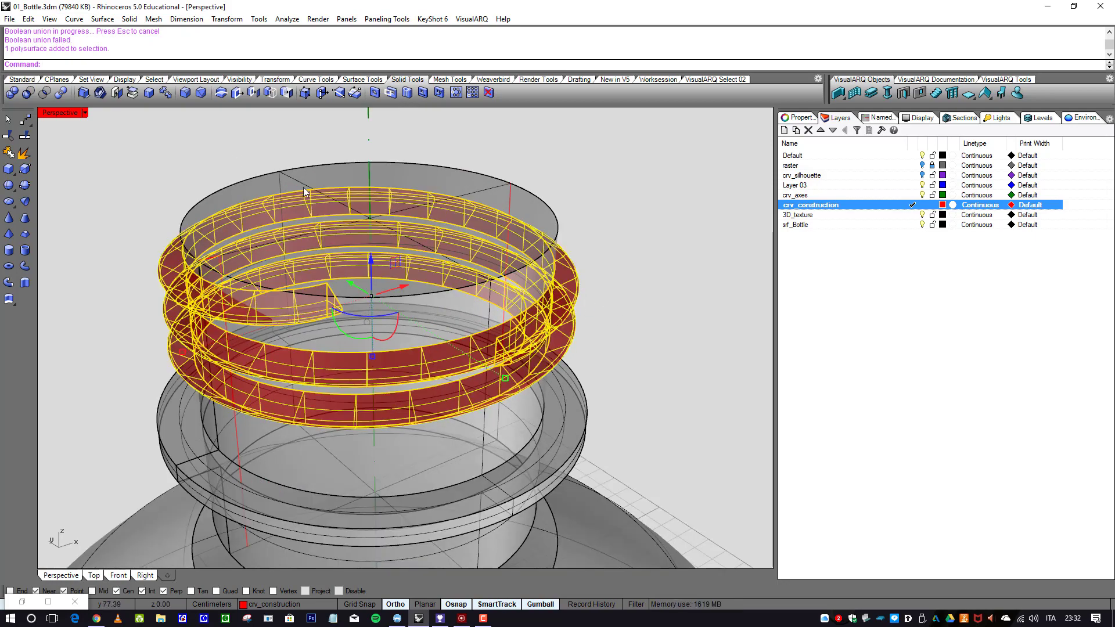
right_drag(358, 241, 206, 184)
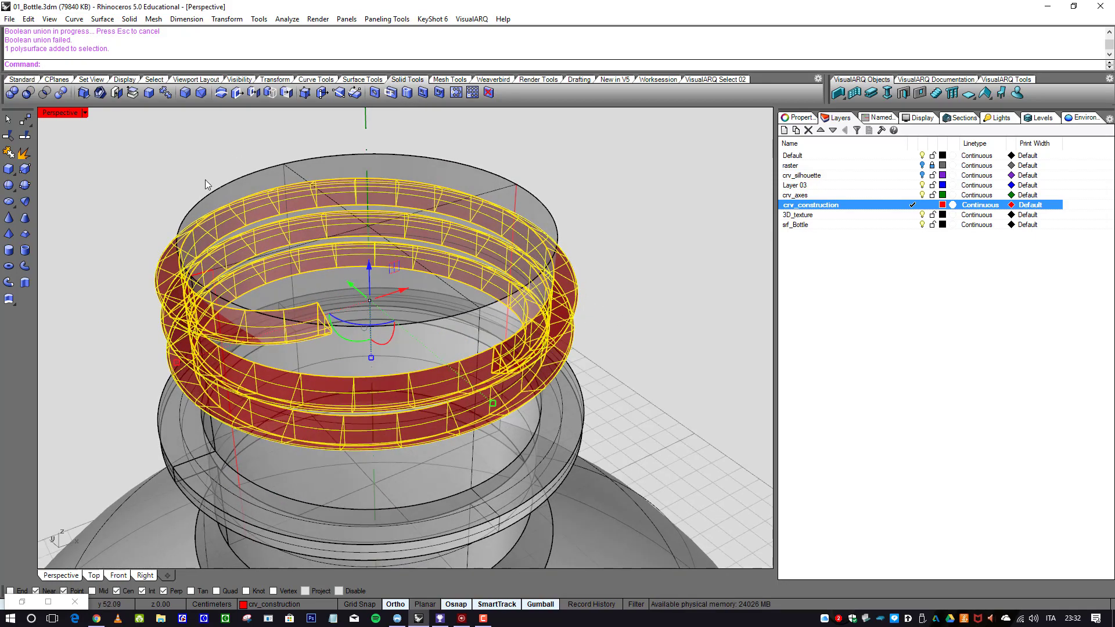
double_click(73, 117)
double_click(48, 113)
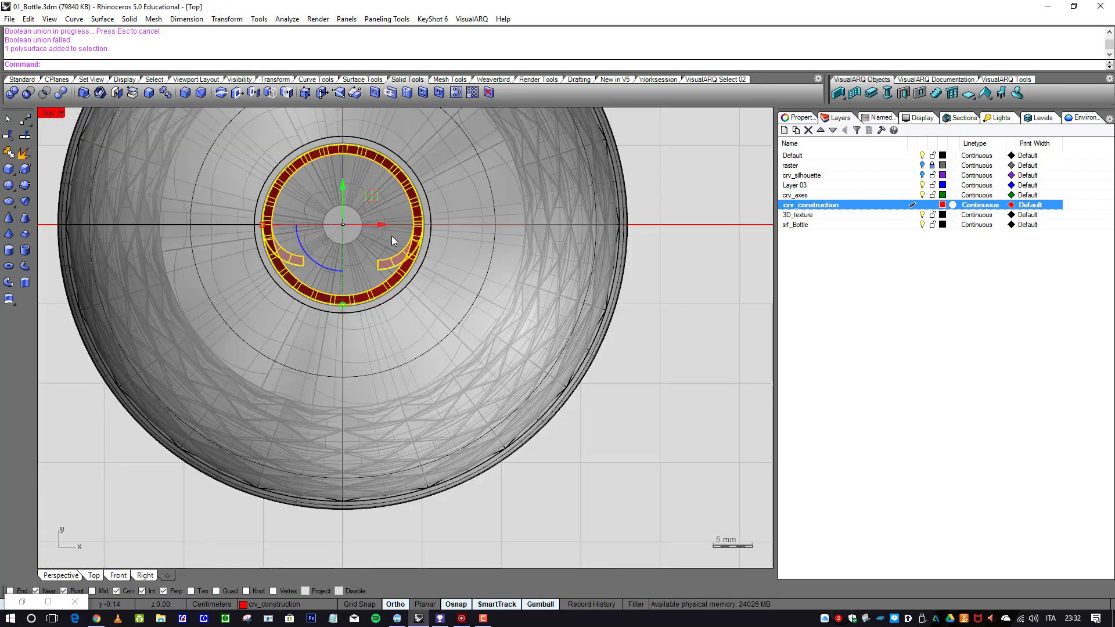
scroll(368, 214, down, 3)
click(531, 189)
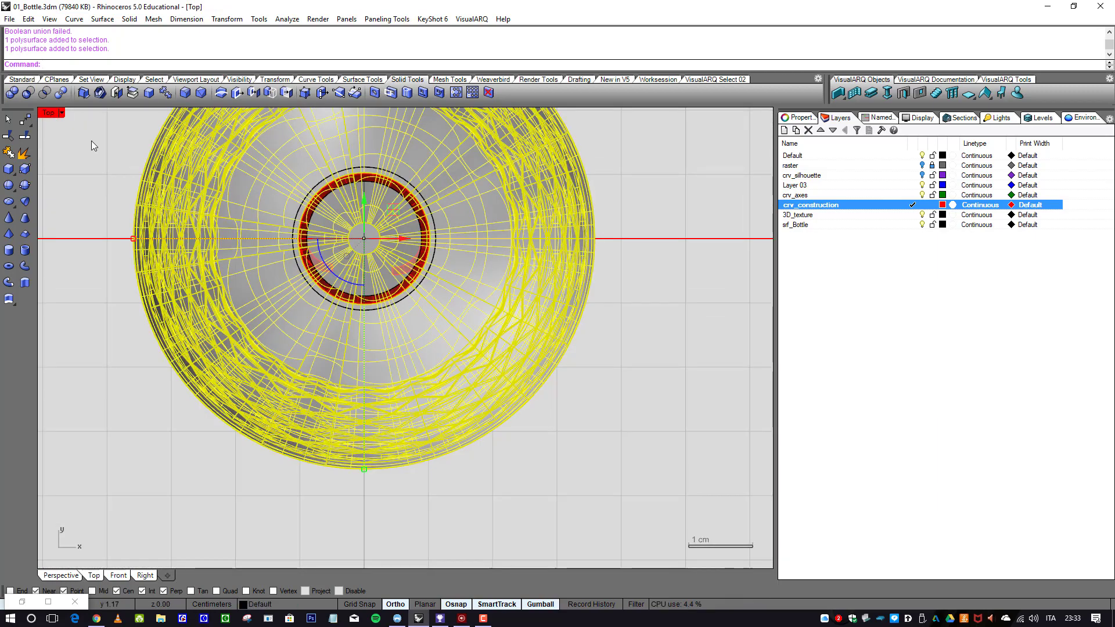
click(22, 79)
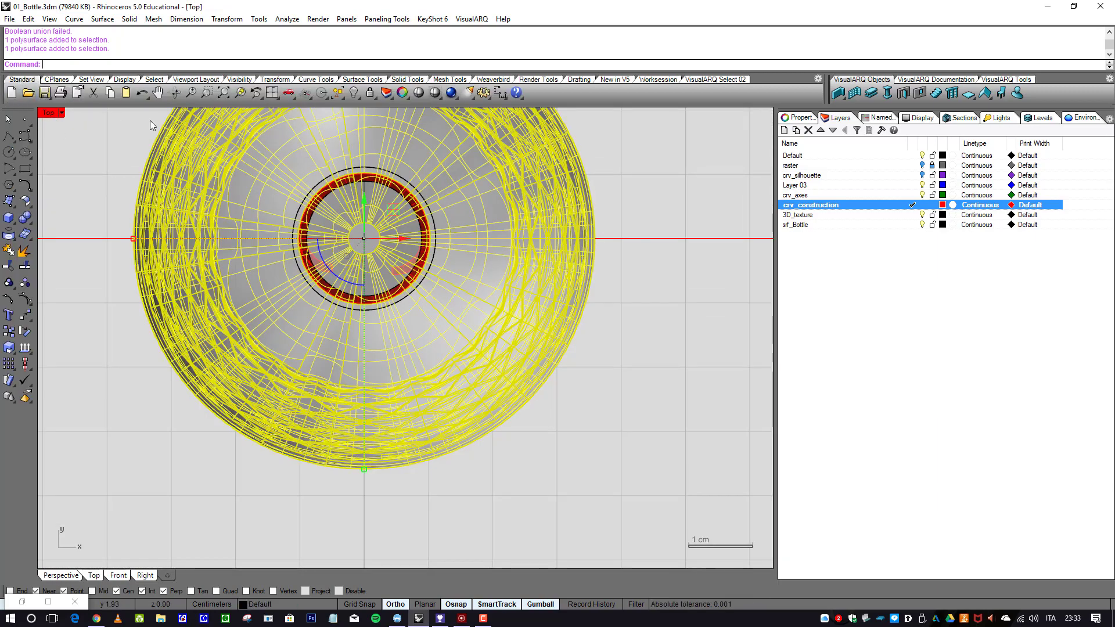
click(347, 93)
scroll(391, 192, up, 4)
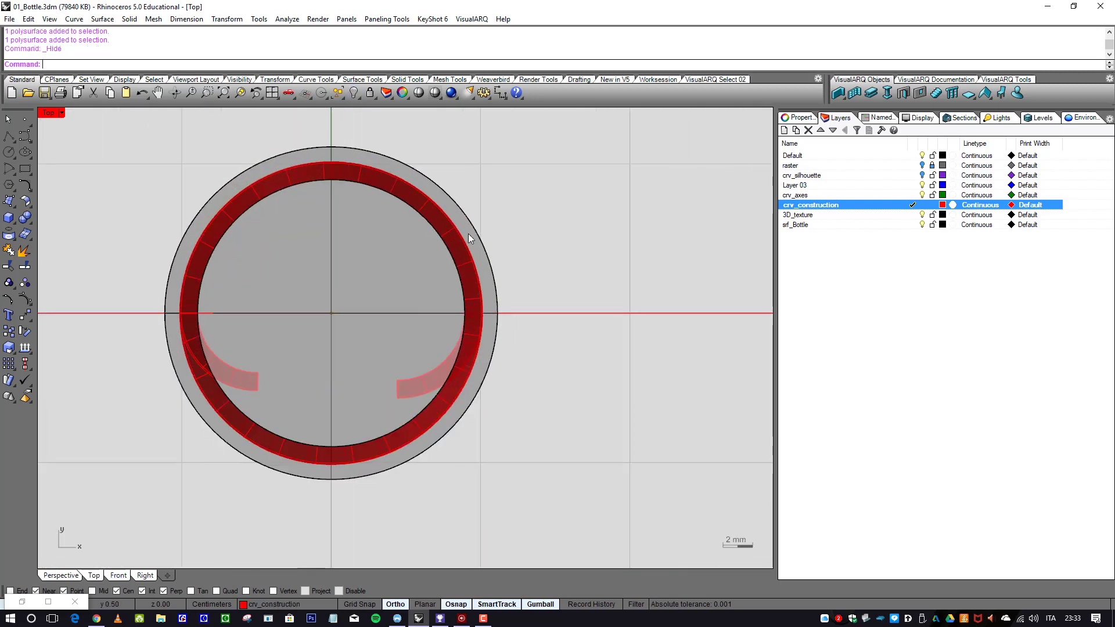
- Scale the thread slightly inward with Scale2D about the neck's centre so its inner edge penetrates the neck wall
scroll(440, 219, up, 2)
click(434, 215)
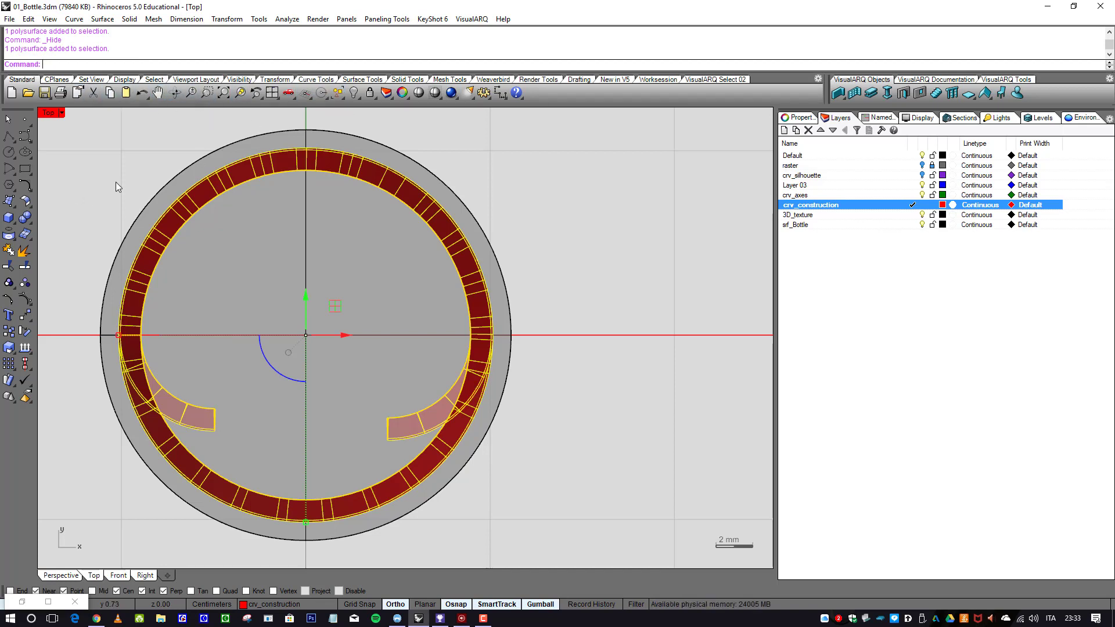
click(274, 79)
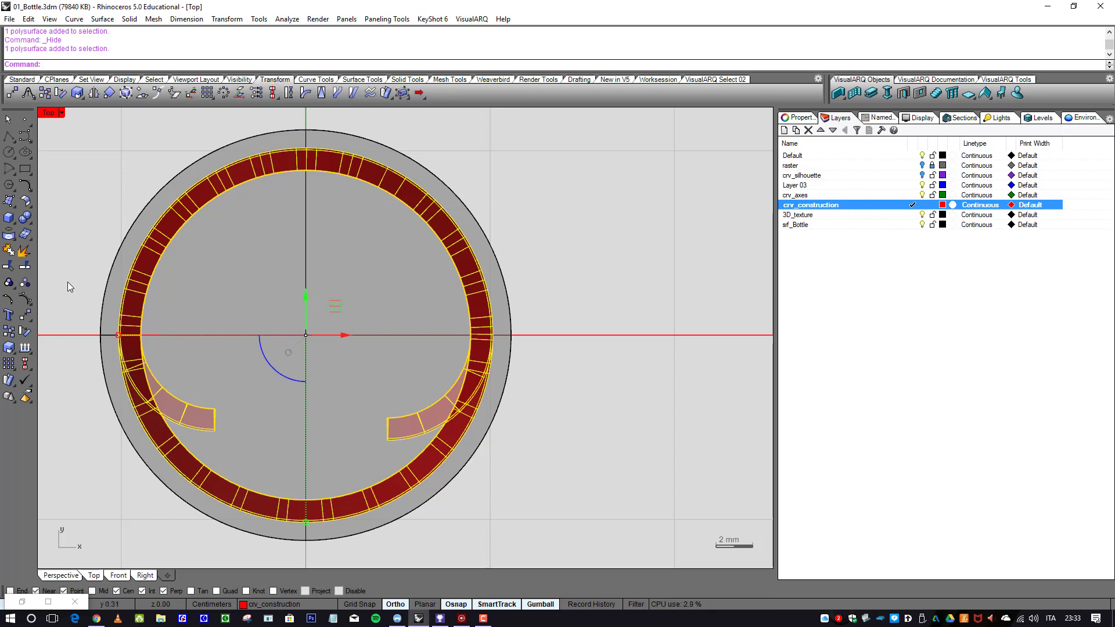
right_click(9, 348)
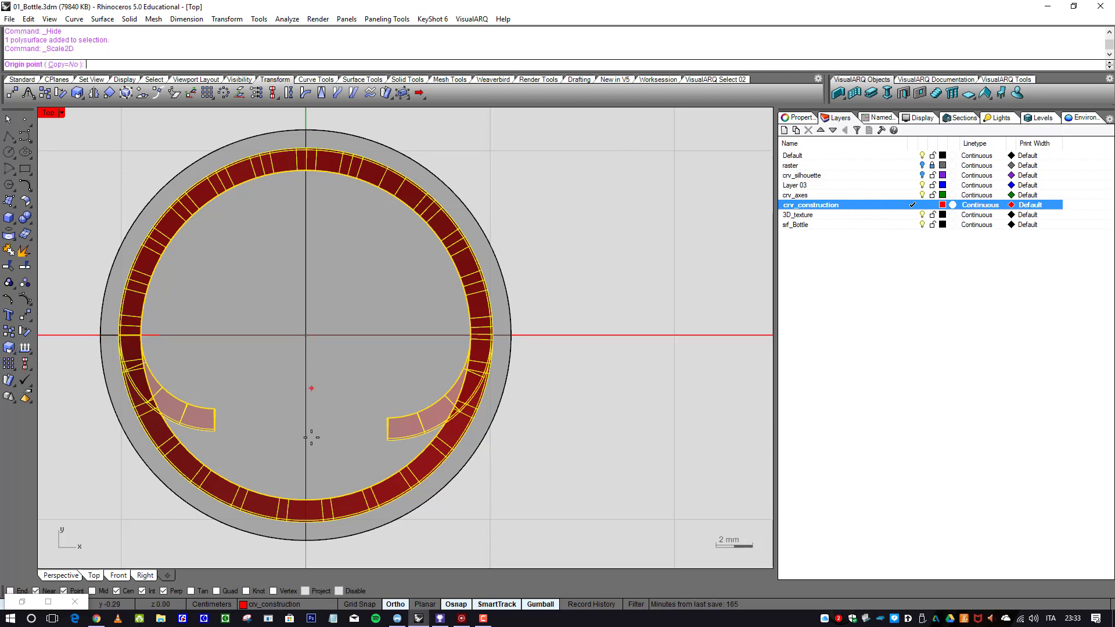
click(306, 336)
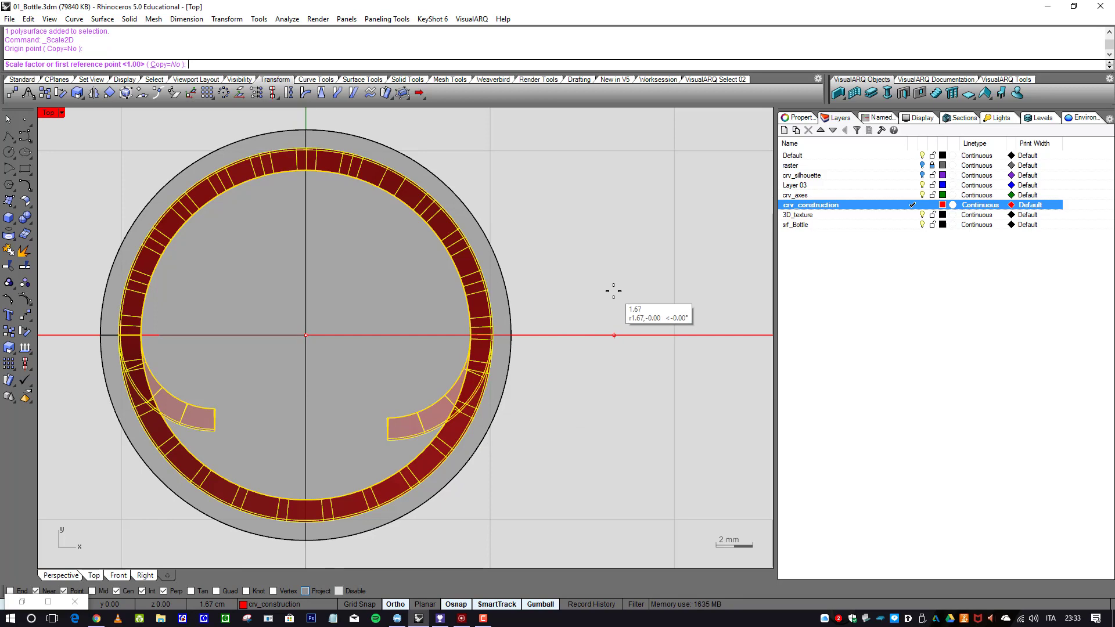
scroll(551, 294, up, 4)
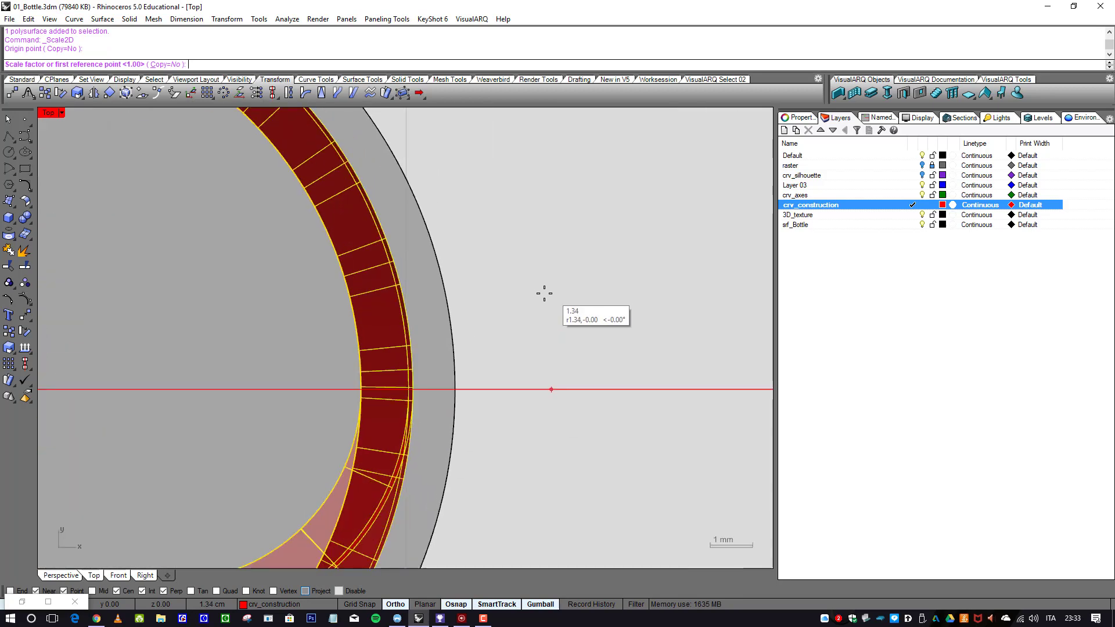
click(520, 331)
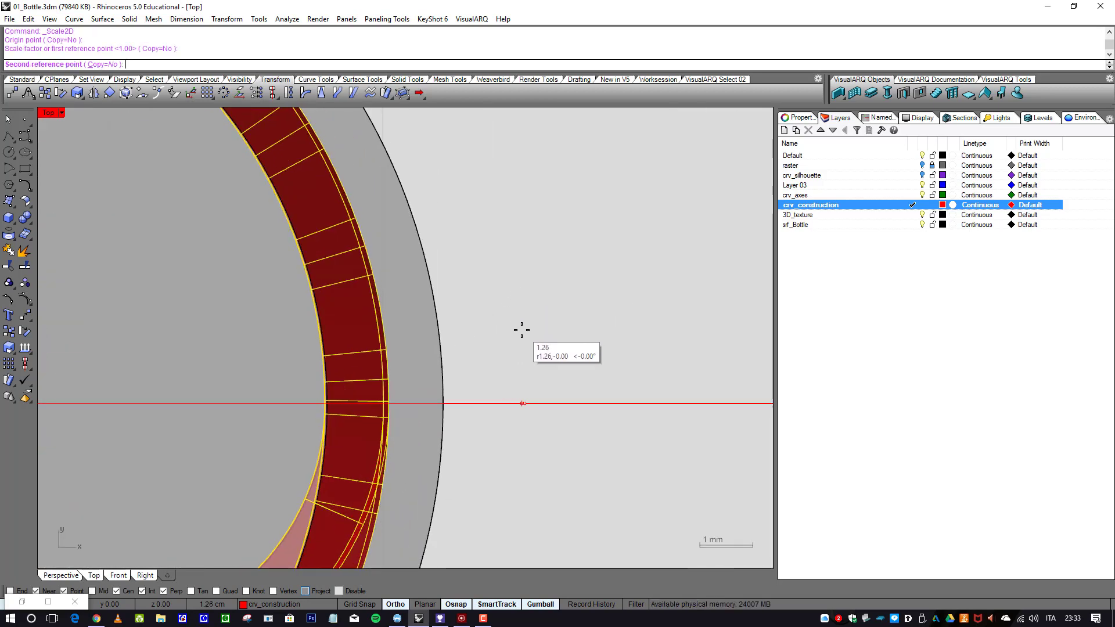
click(522, 332)
scroll(317, 366, up, 4)
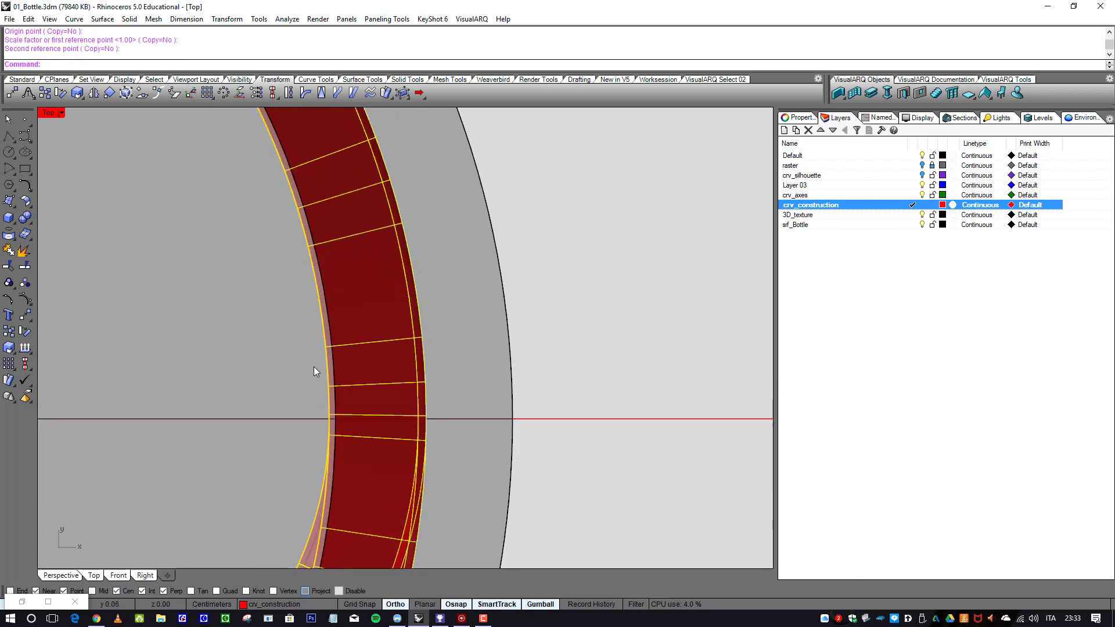
scroll(363, 339, down, 10)
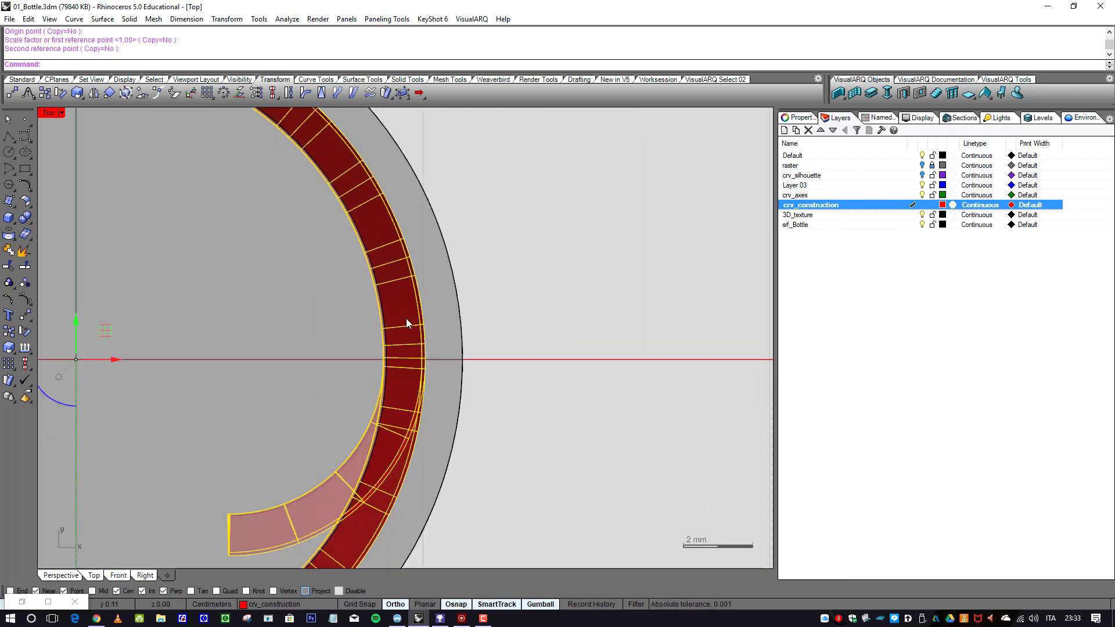
scroll(288, 218, up, 3)
scroll(312, 228, down, 4)
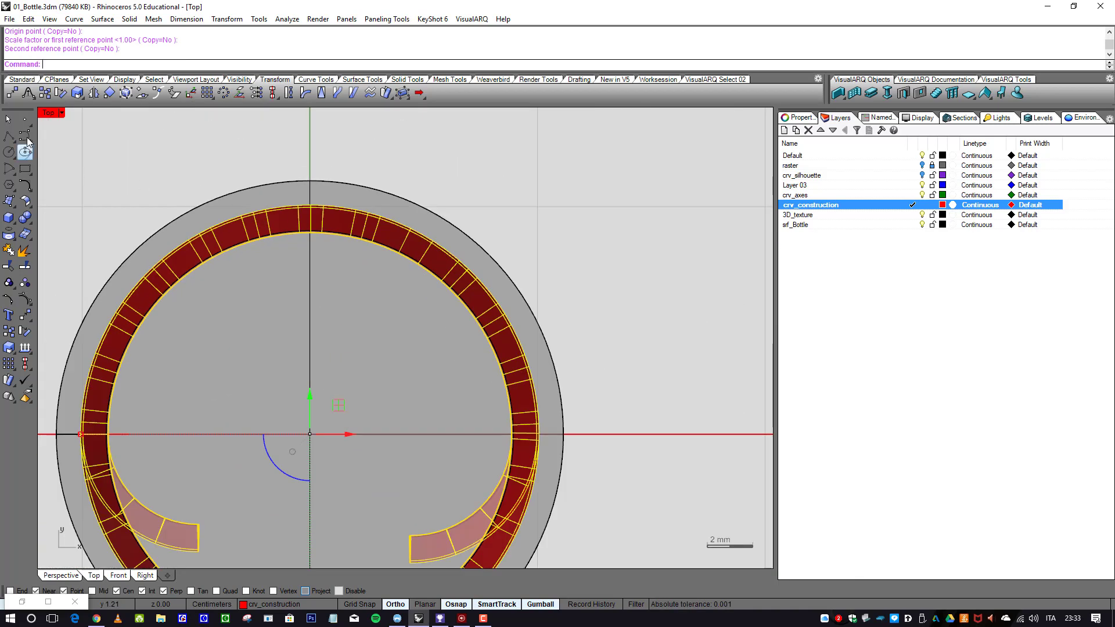
- Return to a full-size perspective view and Boolean-union the scaled thread with the neck
key(ctrl+m)
right_drag(446, 227, 569, 211)
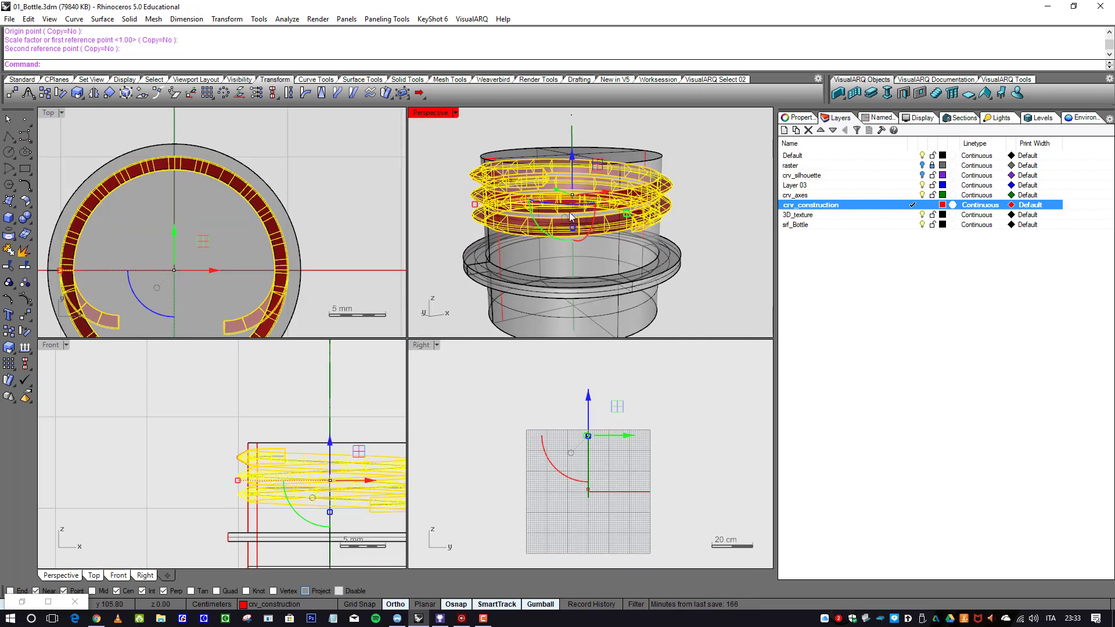
key(Escape)
scroll(524, 165, up, 5)
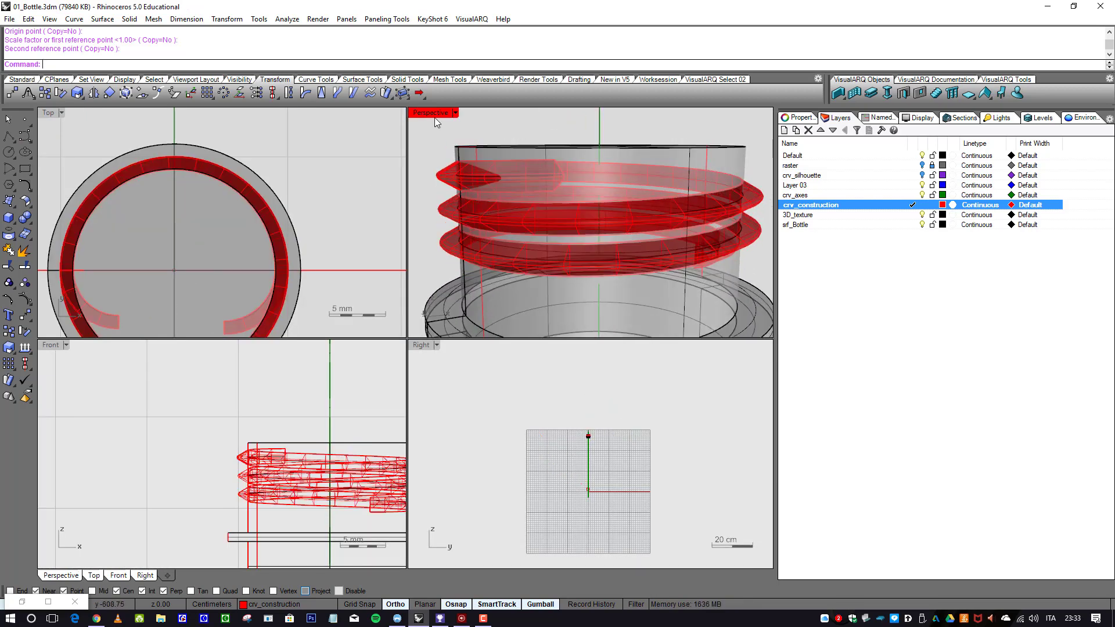
double_click(423, 114)
right_drag(353, 206, 343, 239)
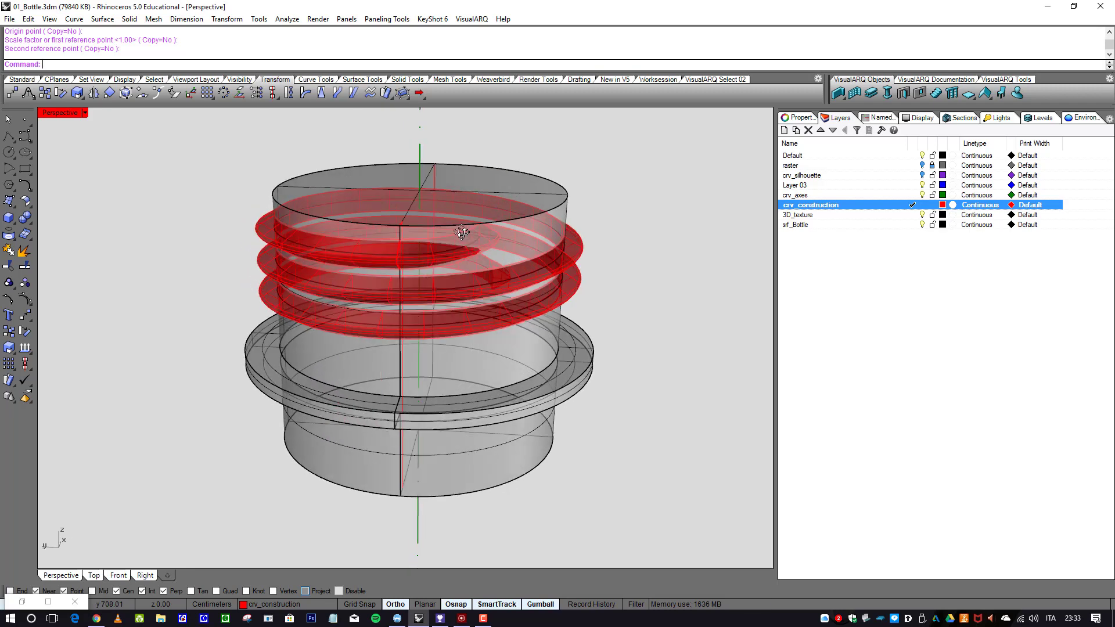
click(26, 217)
click(279, 235)
click(287, 198)
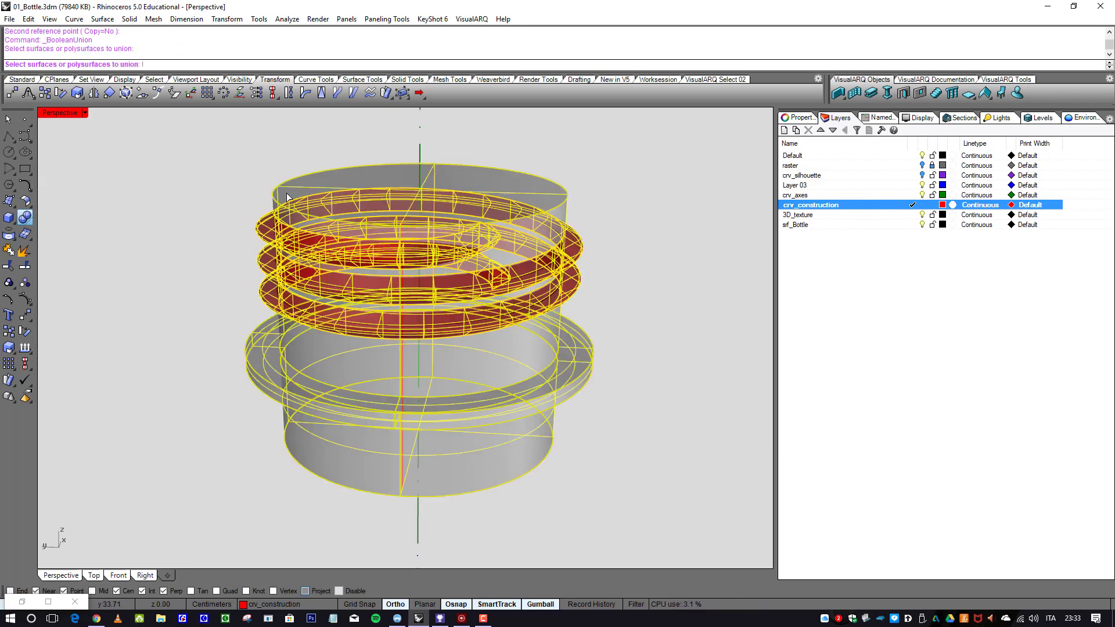
key(Return)
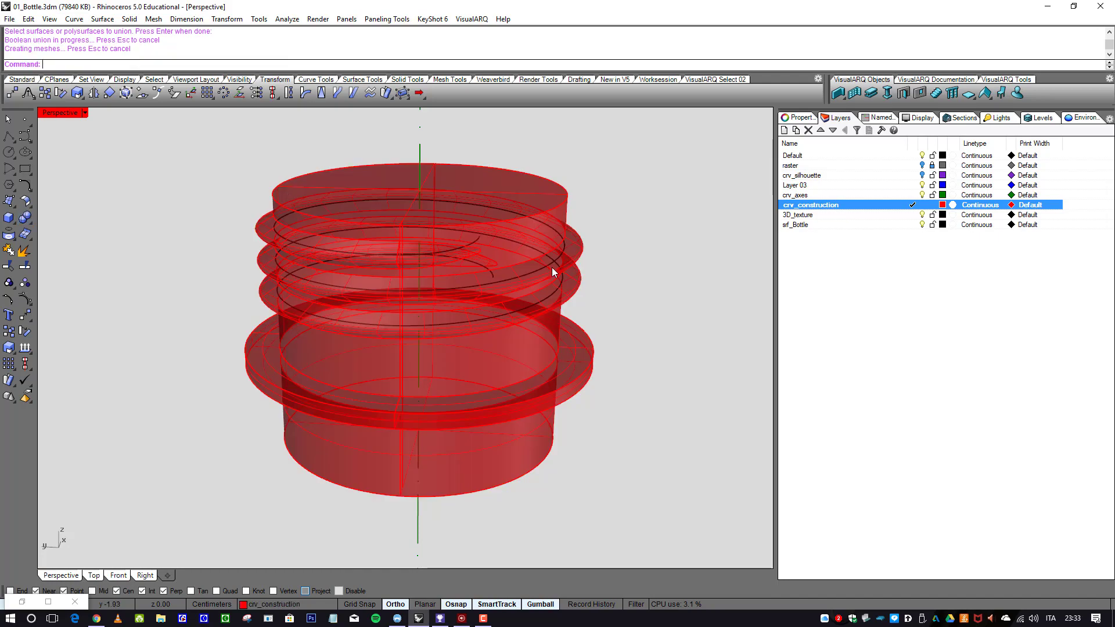
- Move the united neck and thread to the srf_Bottle layer
right_drag(552, 272, 536, 246)
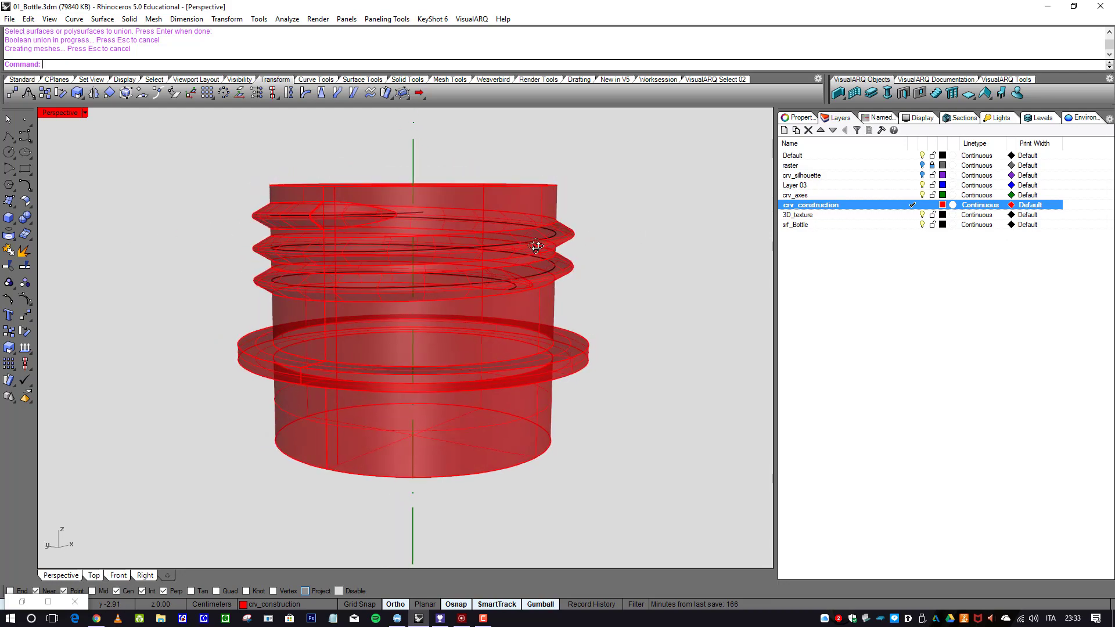
scroll(552, 252, down, 3)
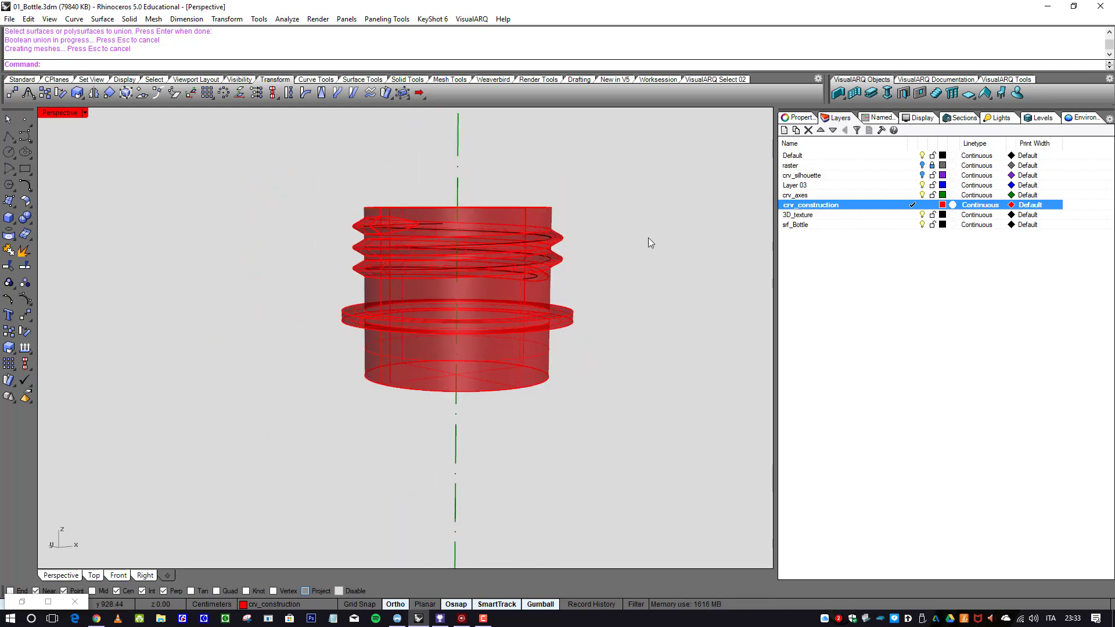
click(823, 227)
right_click(880, 224)
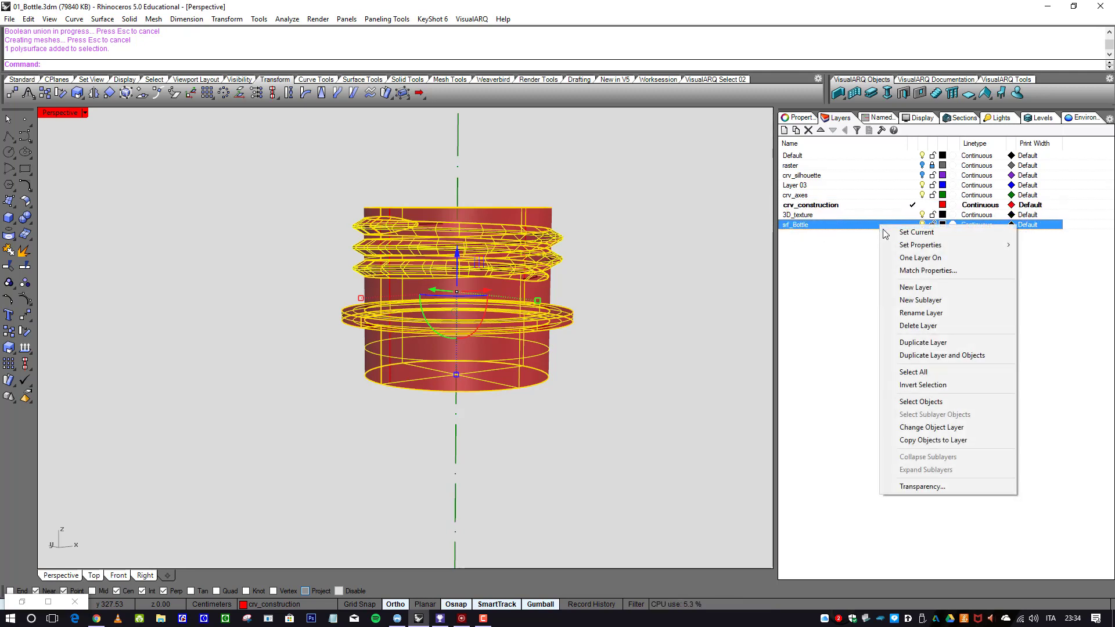
click(950, 430)
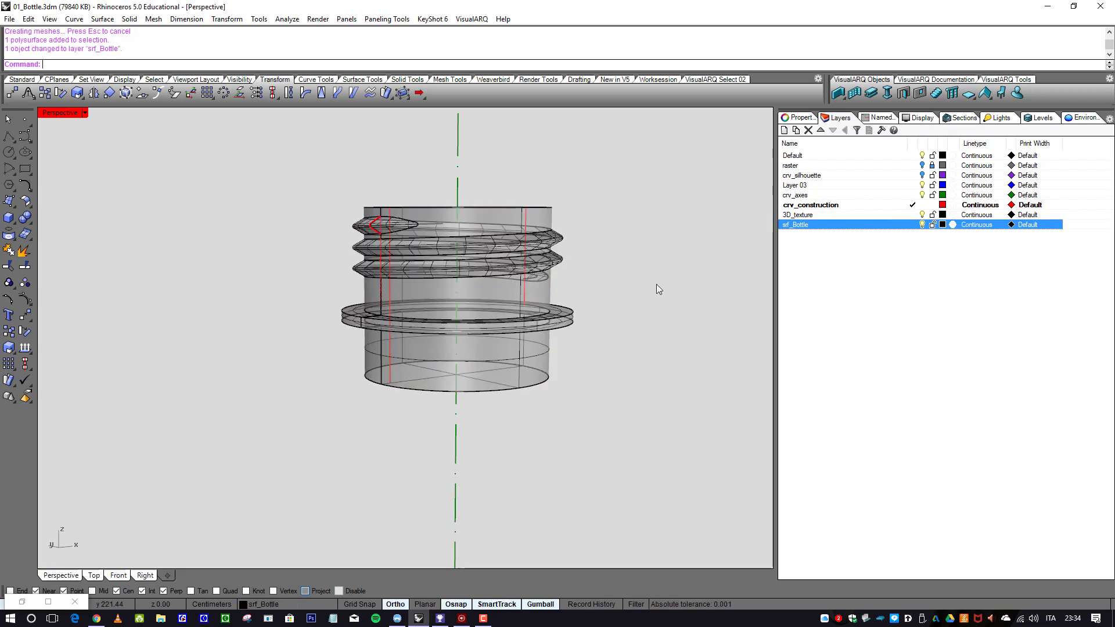
- Clear the selection and switch the perspective view to Shaded display
right_drag(657, 286, 551, 265)
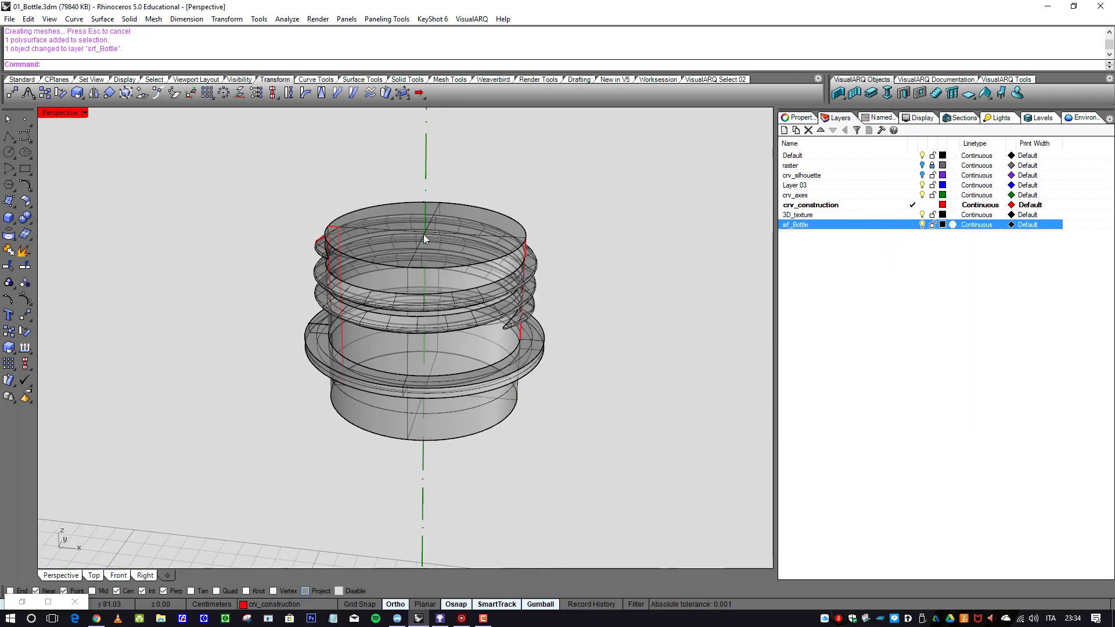
click(396, 234)
key(Escape)
click(85, 113)
click(116, 72)
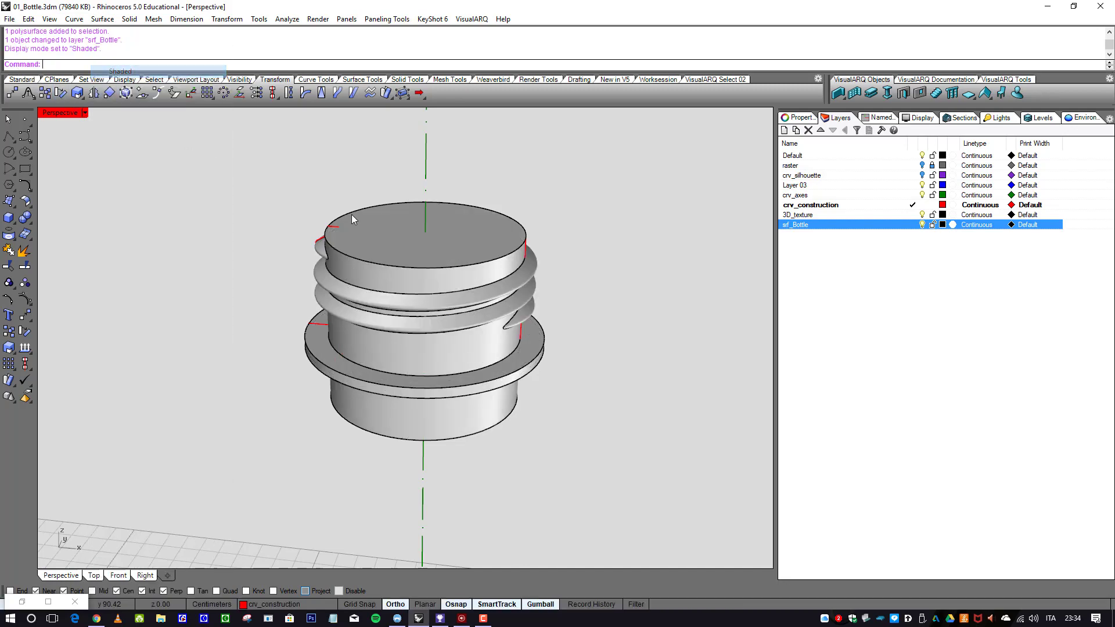
- Delete the top and bottom cap faces of the neck solid to open it at both ends
mouse_move(351, 214)
right_down()
mouse_move(395, 232)
mouse_move(382, 251)
mouse_move(442, 386)
mouse_move(427, 348)
mouse_move(364, 281)
mouse_move(441, 360)
mouse_move(518, 267)
mouse_move(403, 213)
mouse_move(345, 263)
mouse_move(382, 357)
mouse_move(331, 319)
right_up()
ctrl+shift+click(380, 243)
key(Delete)
ctrl+shift+click(442, 388)
key(Delete)
- Examine the opened neck inside and outside, including where the thread meets the wall
scroll(403, 212, up, 5)
scroll(346, 256, down, 3)
scroll(330, 318, up, 2)
scroll(503, 276, up, 2)
right_drag(503, 277, 446, 363)
scroll(446, 363, up, 2)
scroll(446, 363, down, 2)
scroll(259, 306, down, 2)
right_drag(259, 306, 141, 279)
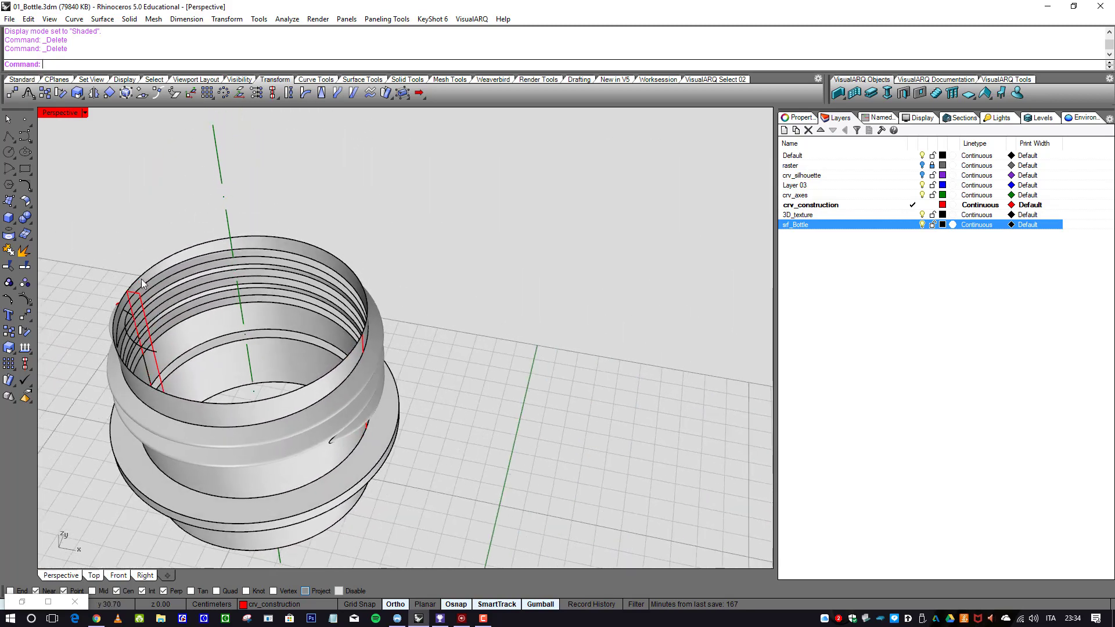
- Join the short rim line and the neck's inner wall line into one open profile curve
scroll(141, 278, up, 5)
click(140, 293)
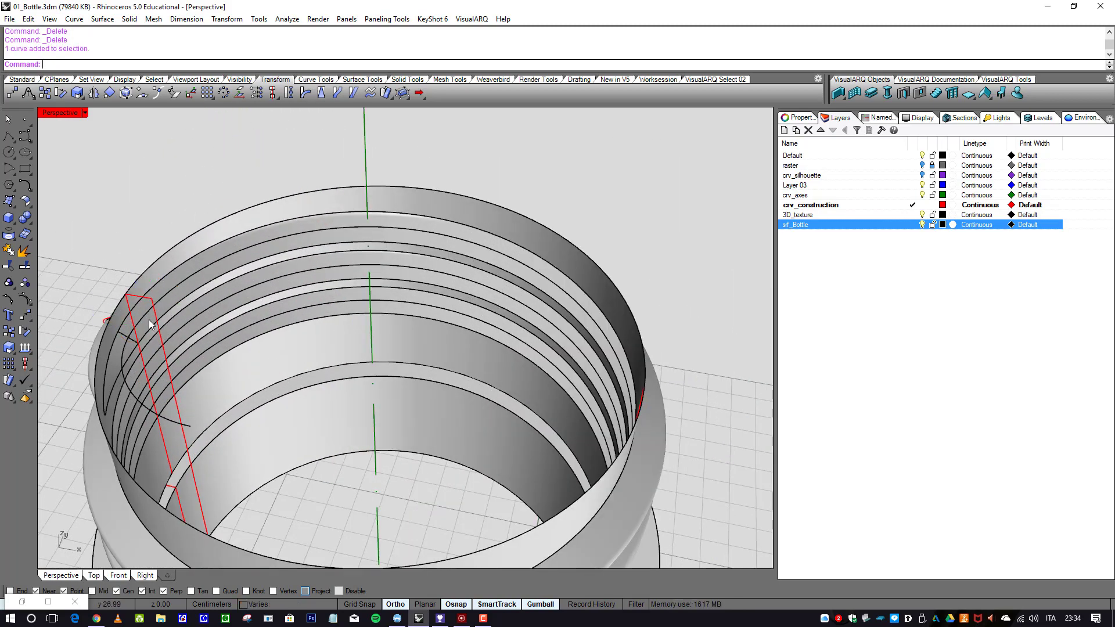
scroll(144, 314, up, 2)
click(137, 293)
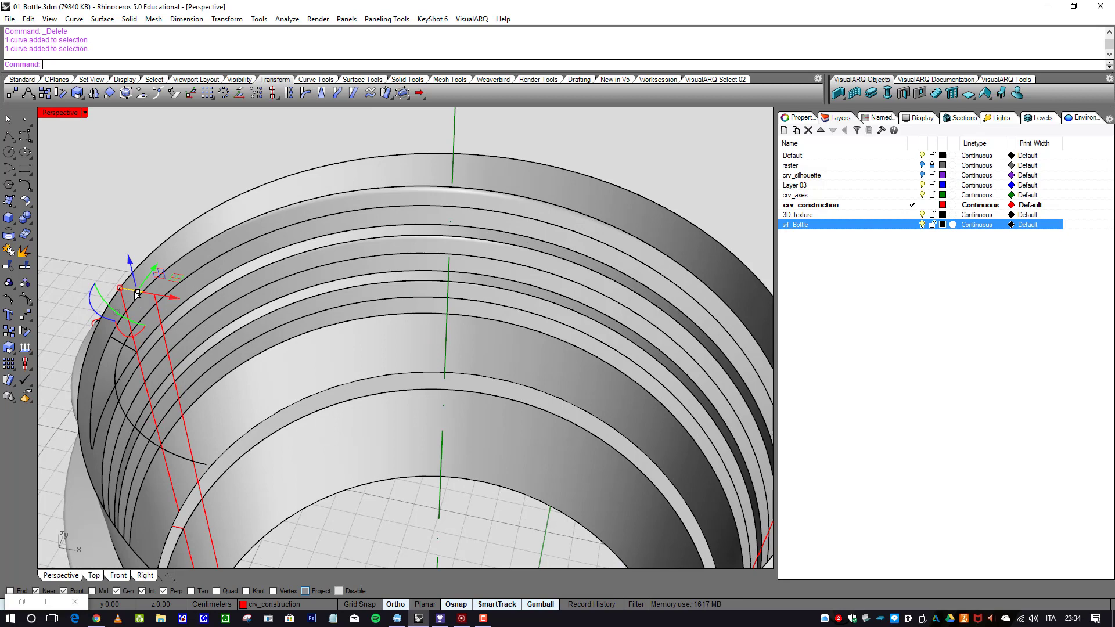
click(165, 330)
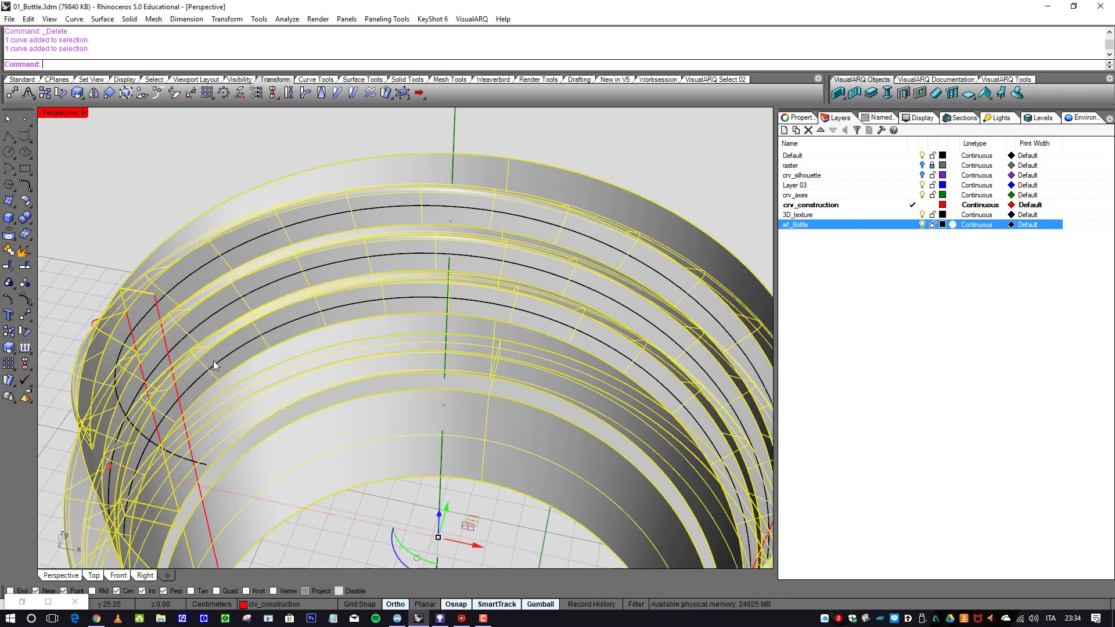
key(Escape)
click(136, 292)
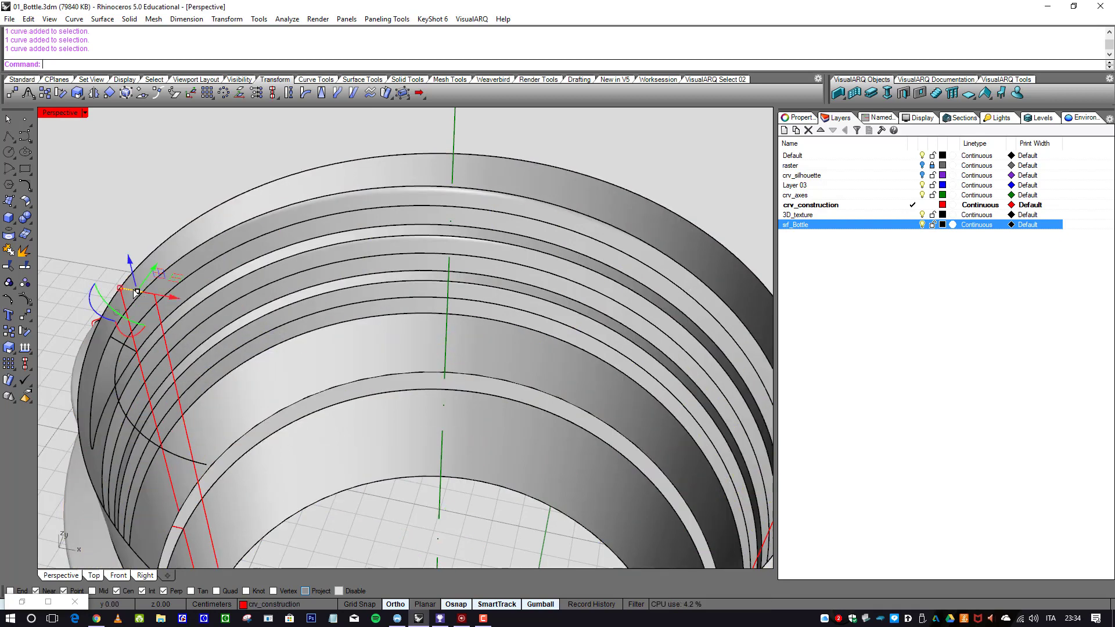
shift+click(162, 319)
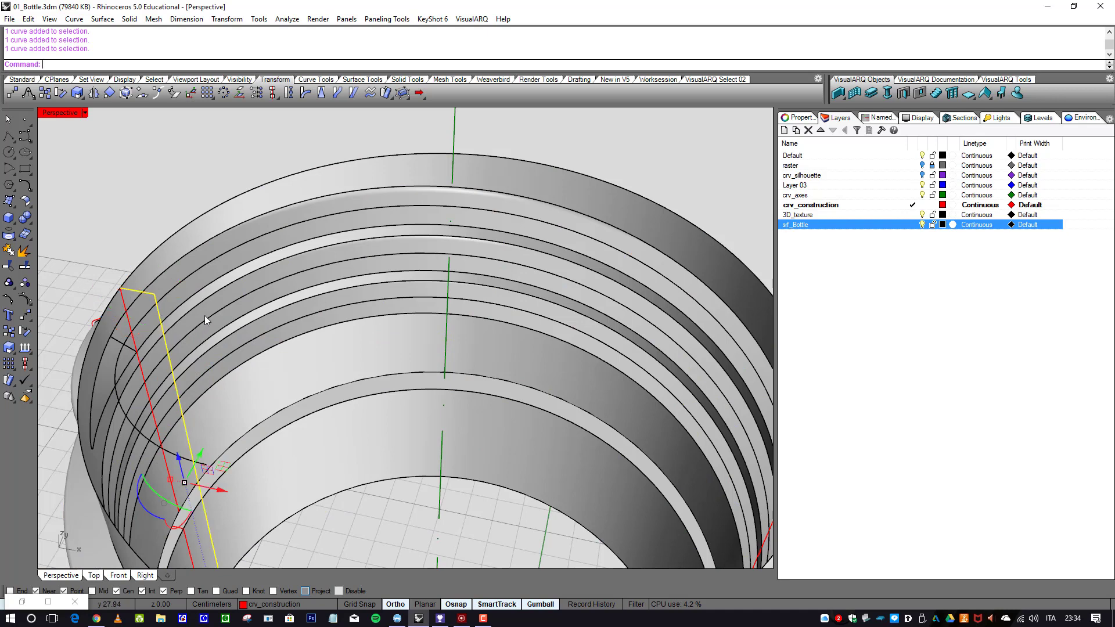
scroll(204, 319, down, 3)
click(9, 250)
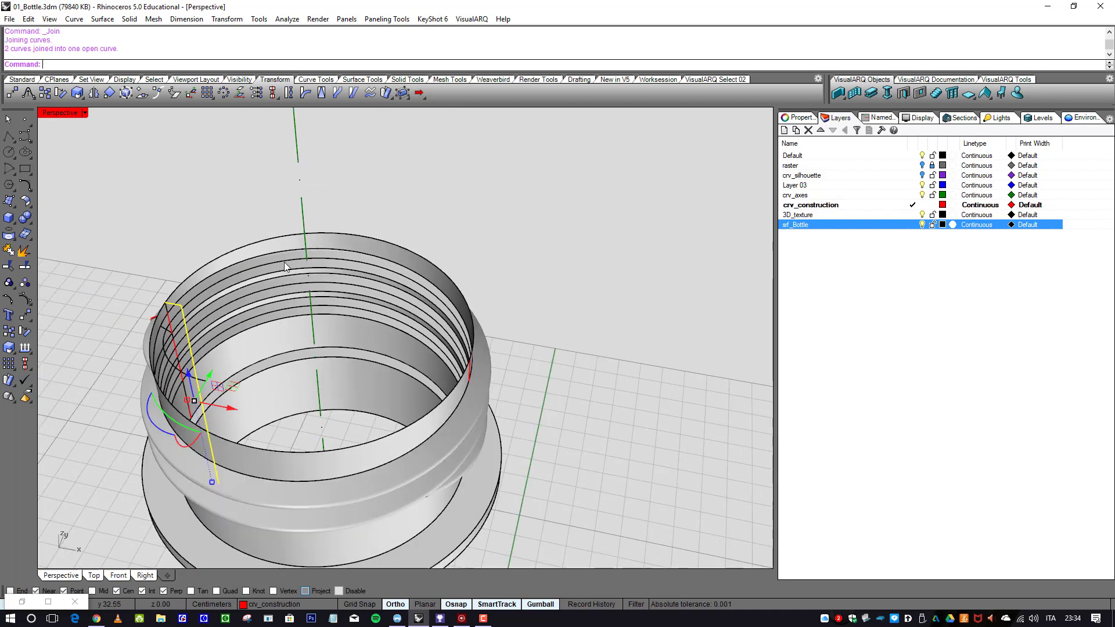
key(Escape)
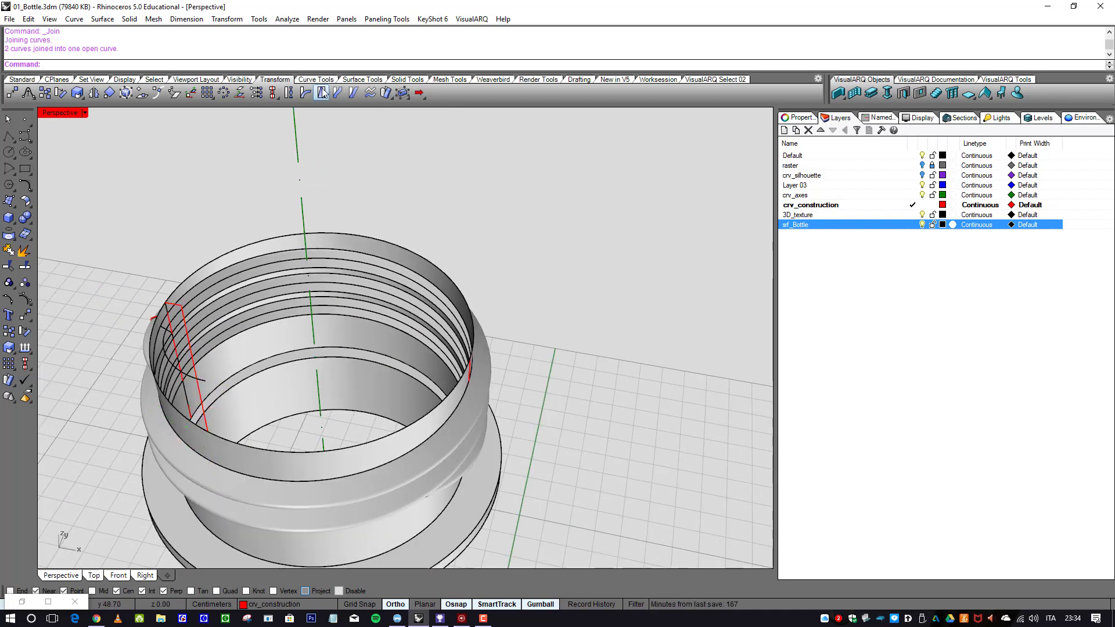
- Make srf_Bottle the current layer and revolve the joined inner profile a full circle around the neck's vertical axis
click(355, 80)
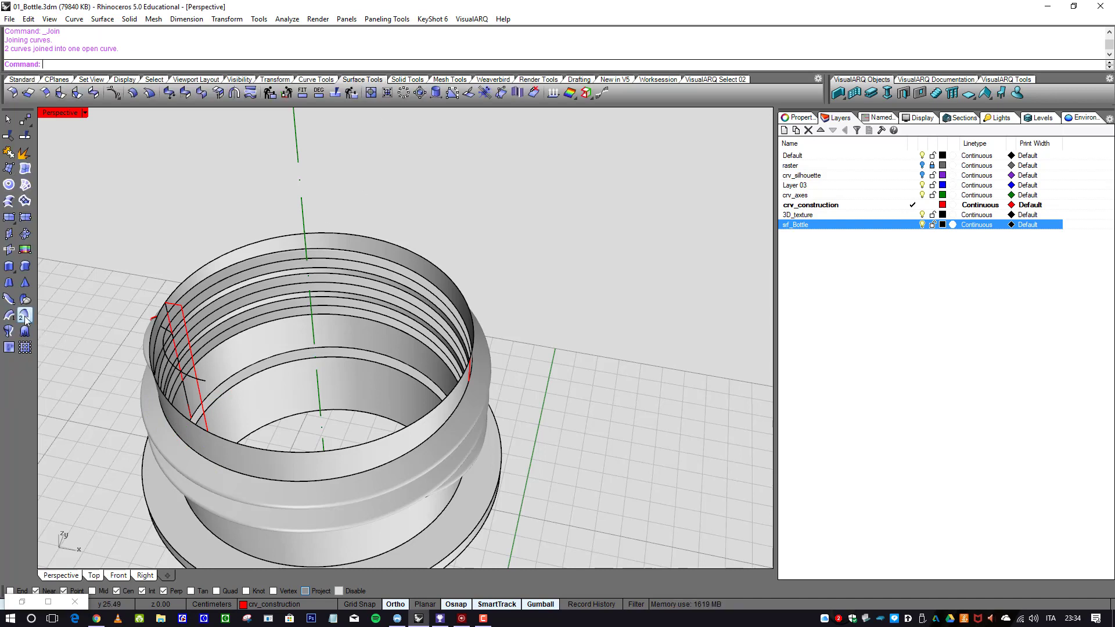
click(10, 331)
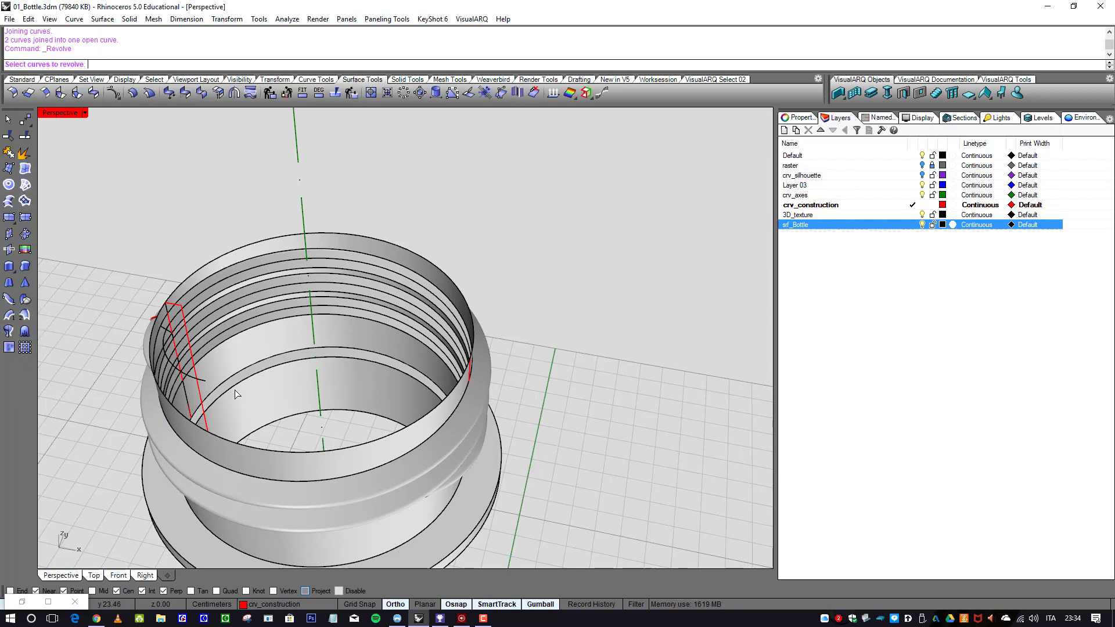
click(913, 226)
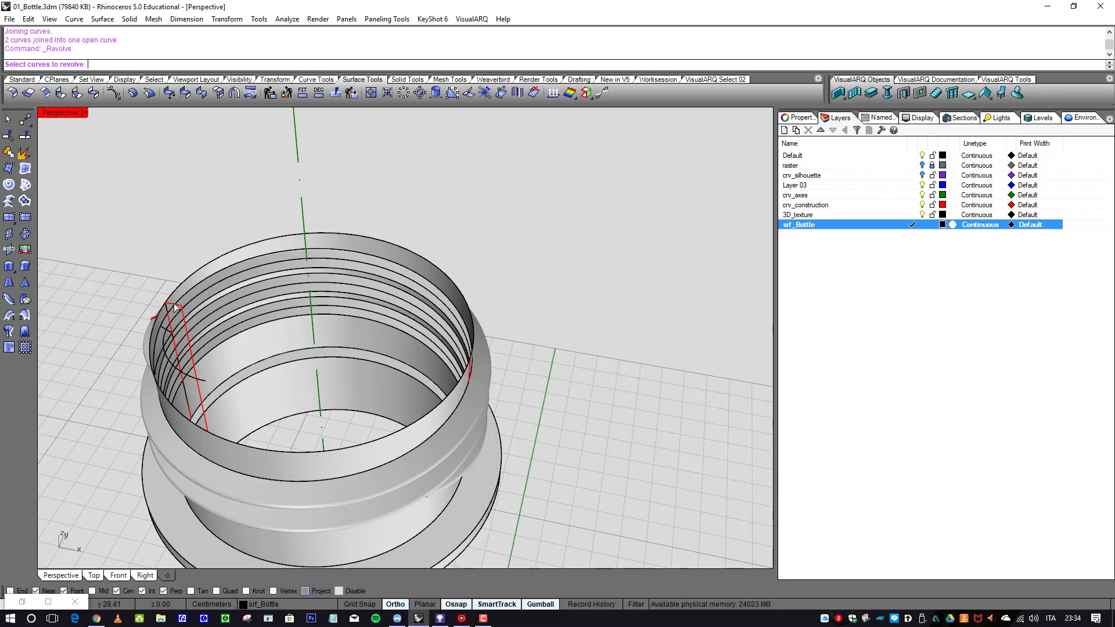
click(176, 307)
key(Return)
scroll(274, 325, down, 4)
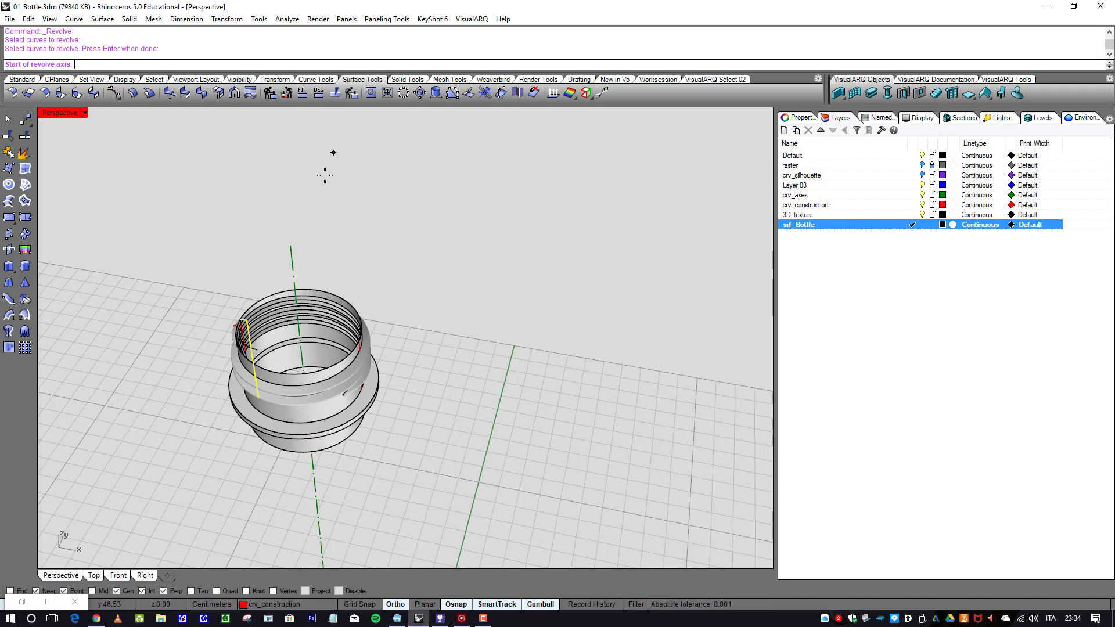
click(290, 245)
click(293, 277)
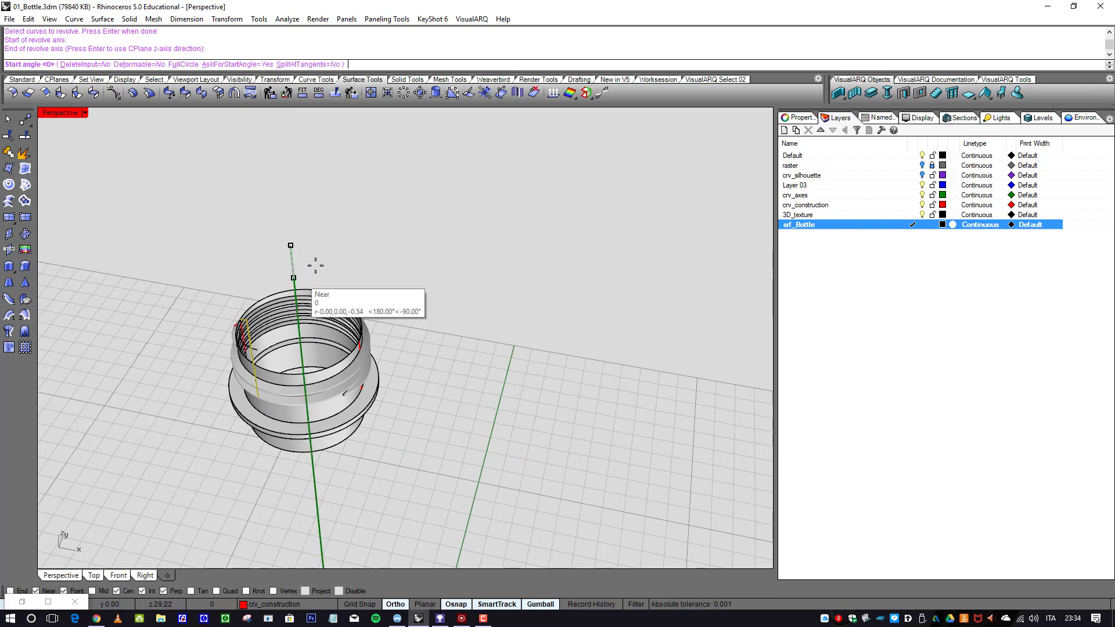
click(188, 66)
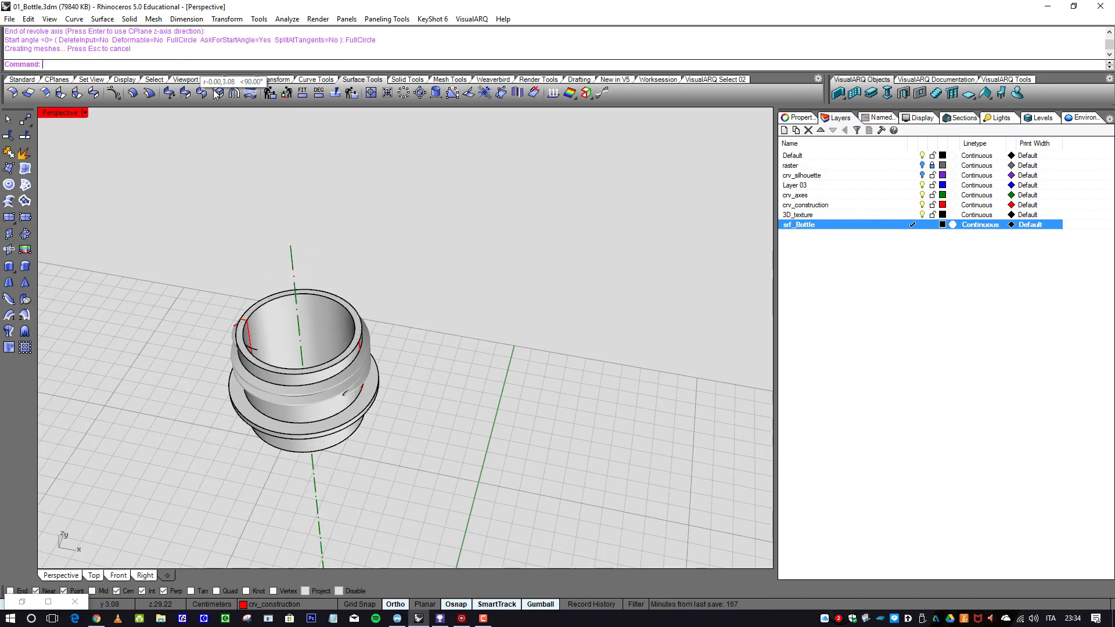
key(Return)
scroll(385, 326, down, 3)
scroll(356, 349, up, 10)
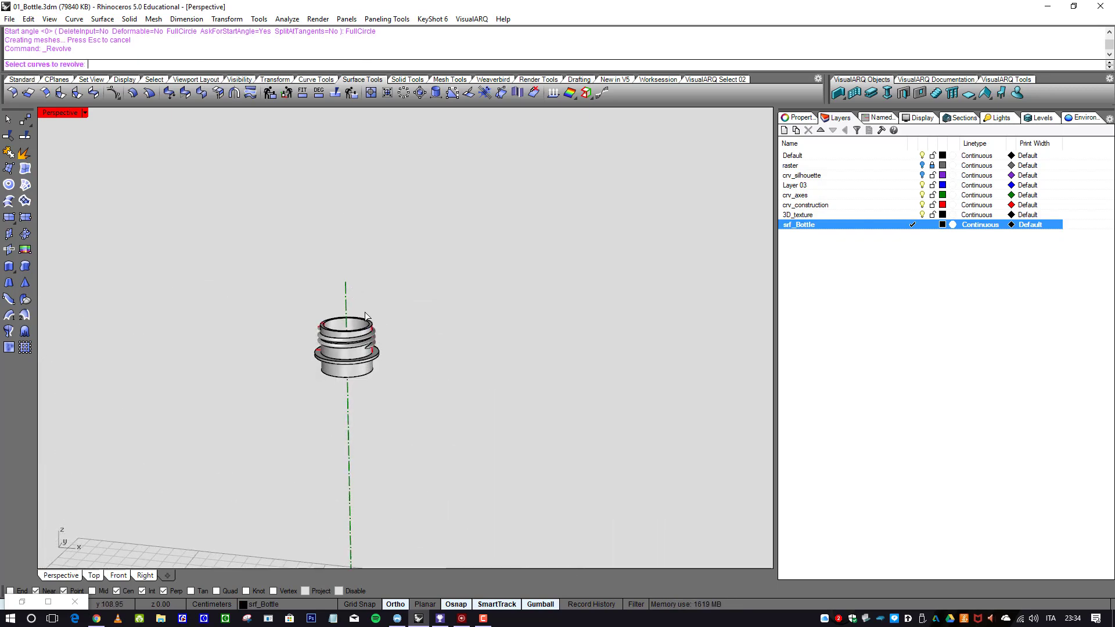
key(Escape)
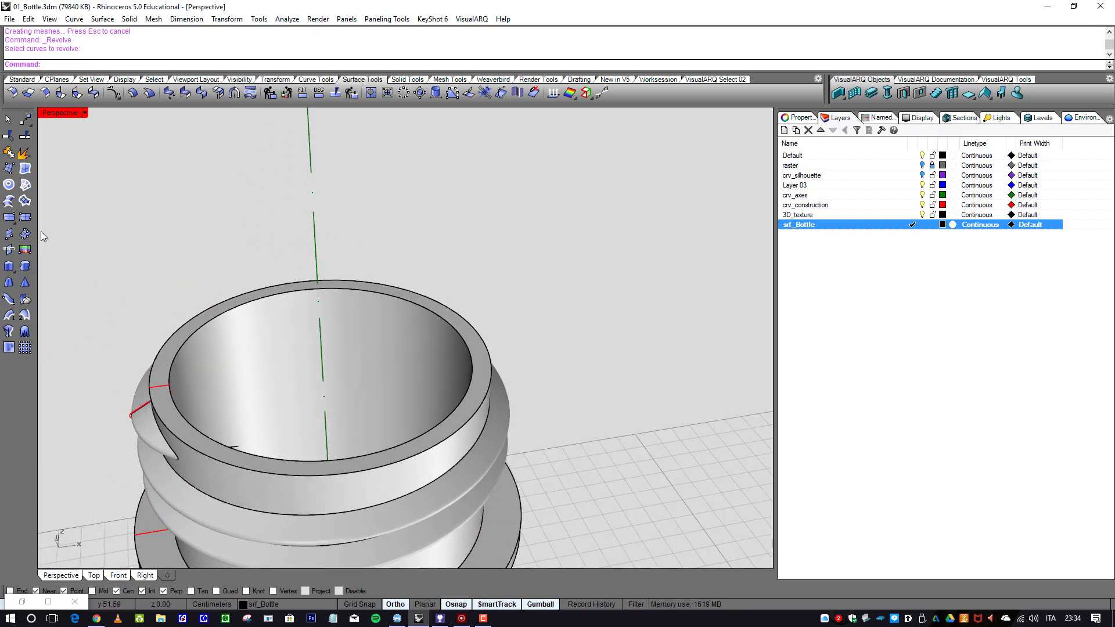
- Join the revolved inner wall and rim surface with the outer threaded neck into one polysurface
click(8, 168)
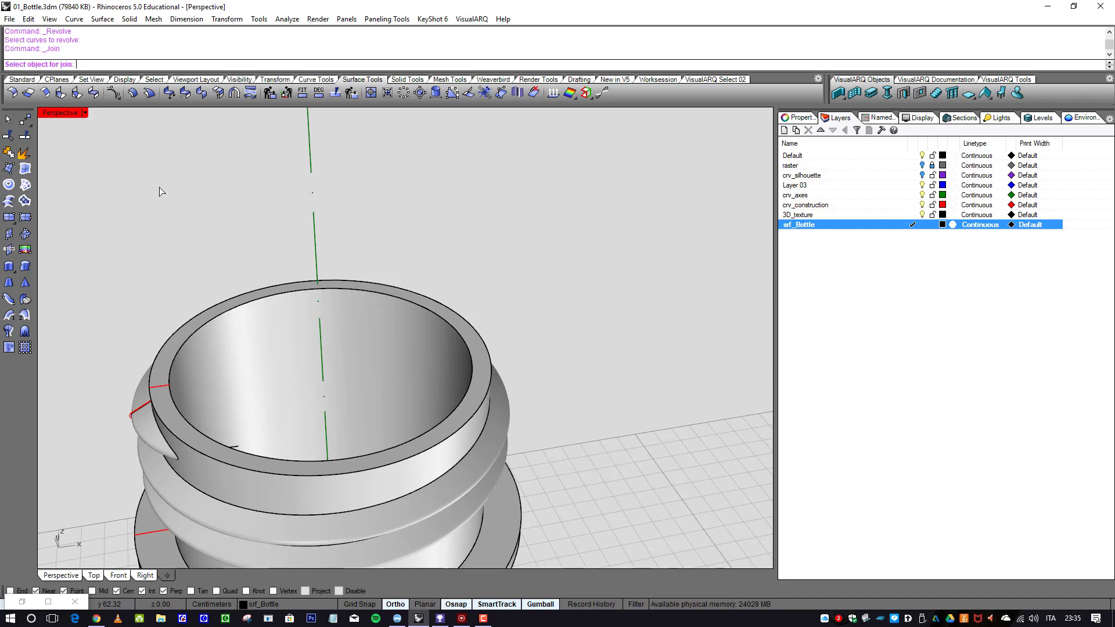
scroll(381, 349, down, 3)
scroll(342, 292, up, 5)
click(342, 288)
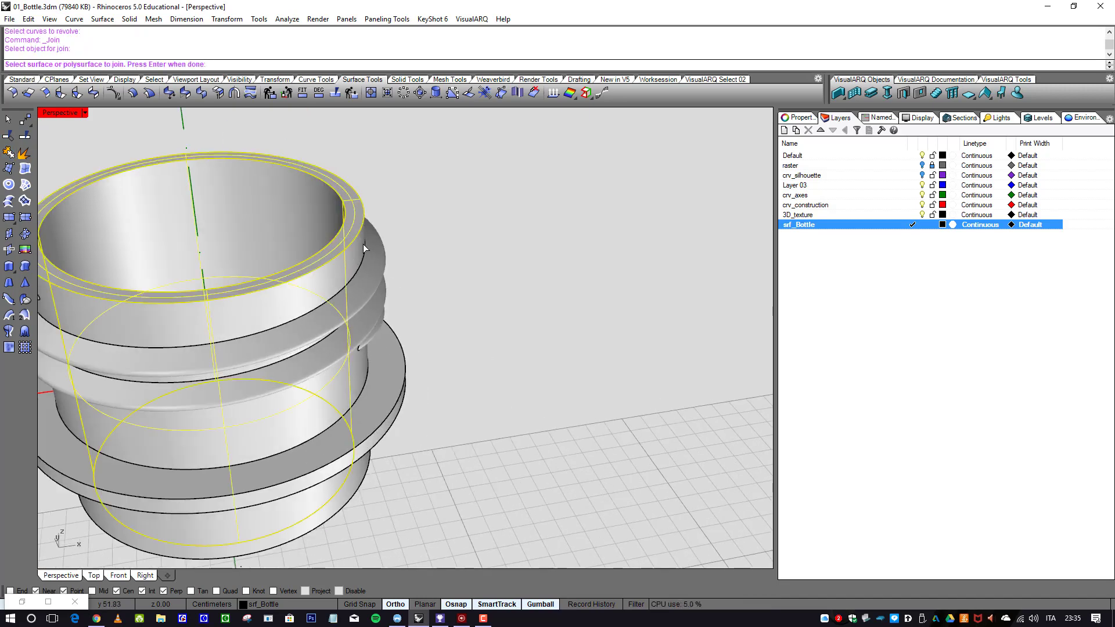
click(372, 263)
right_click(441, 273)
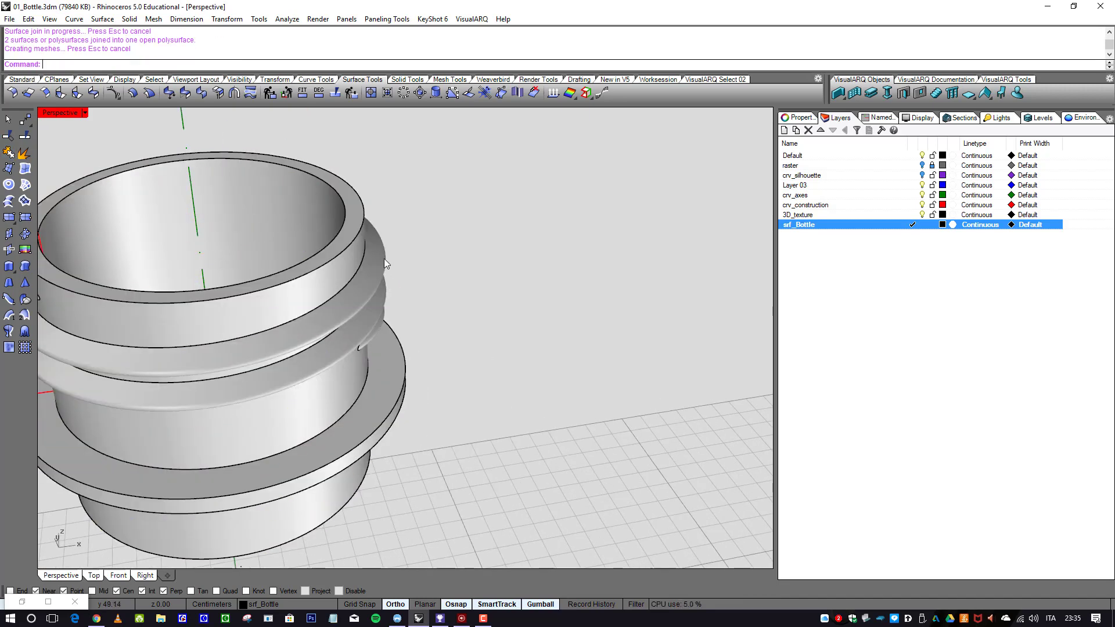
key(Escape)
- Hide the crv_construction layer and inspect the joined neck and its thread from several sides
scroll(407, 279, down, 3)
scroll(384, 267, up, 5)
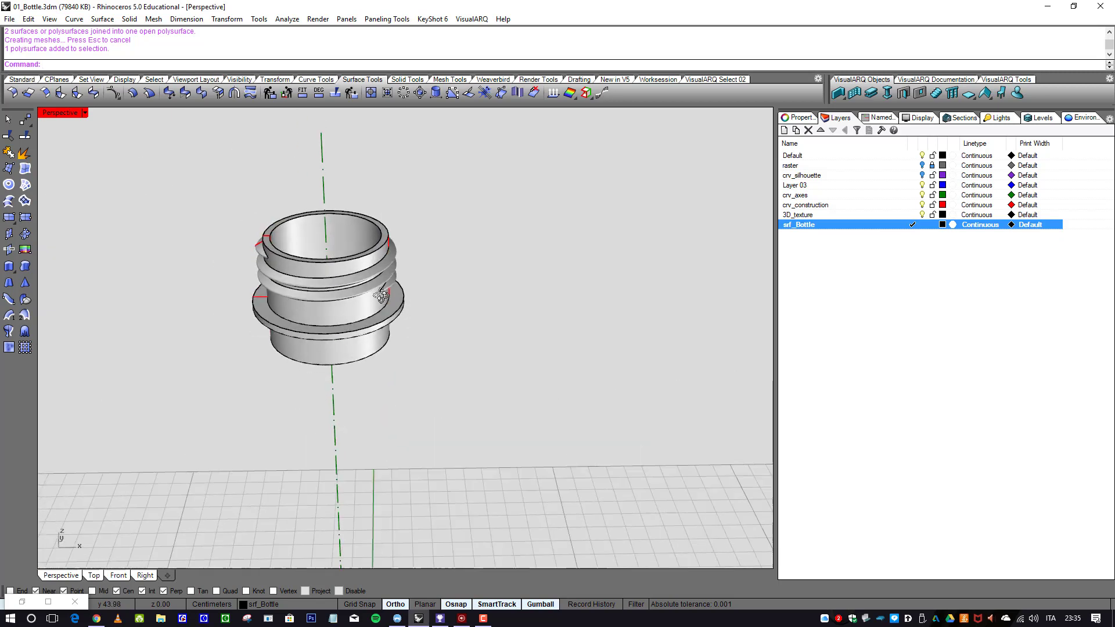
right_drag(373, 260, 329, 267)
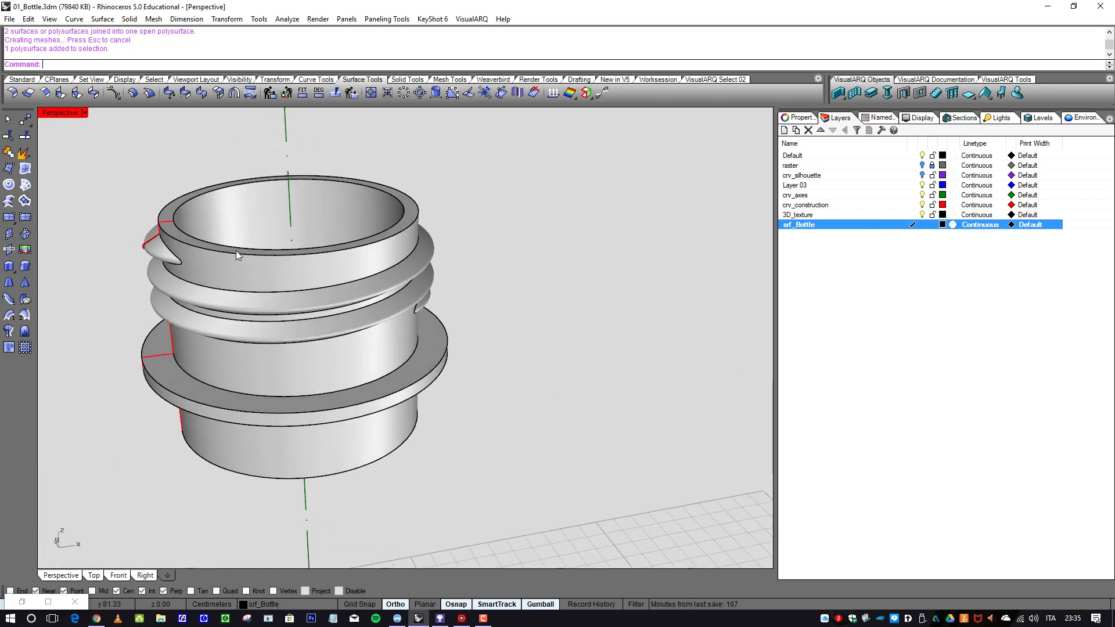
right_drag(168, 241, 237, 257)
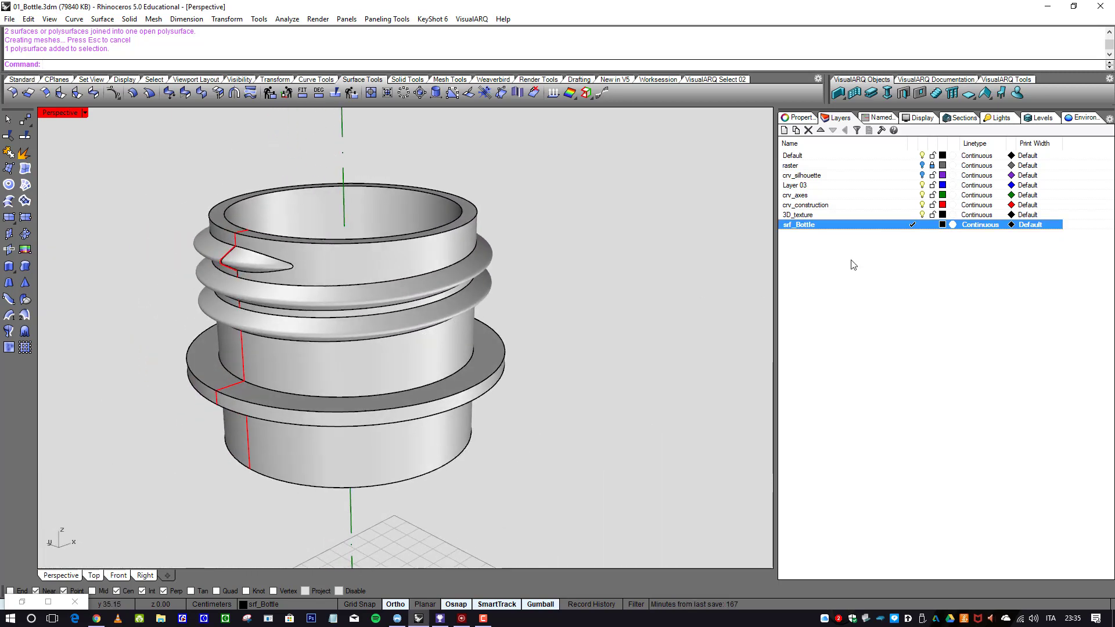
click(922, 206)
right_drag(518, 284, 238, 276)
scroll(375, 178, up, 5)
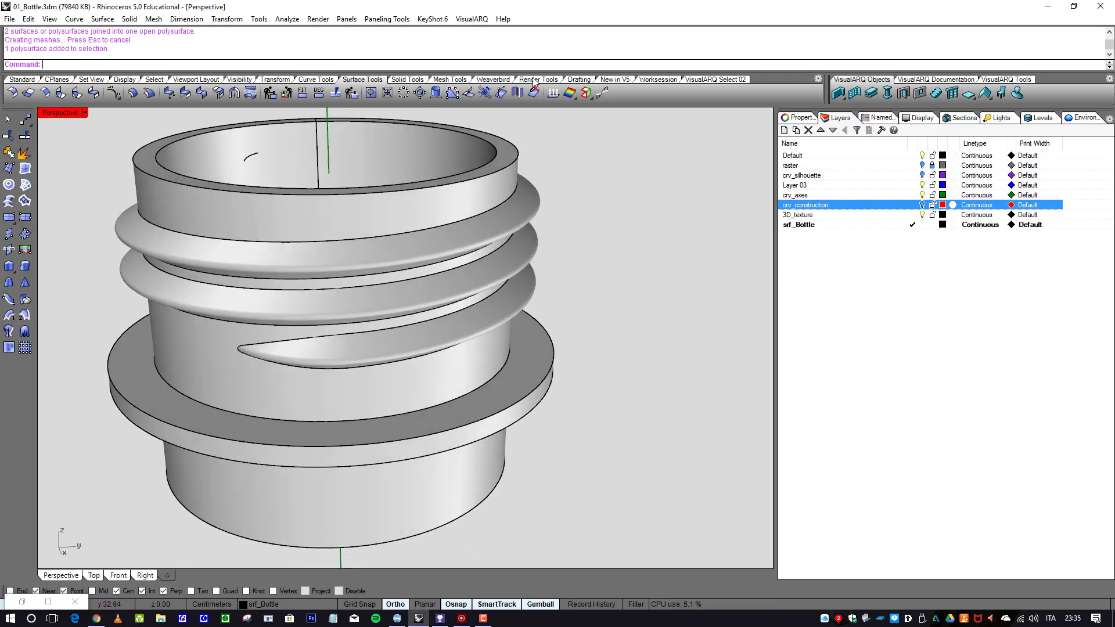
- Start a FilletEdge operation for the edges of the threaded neck
click(407, 79)
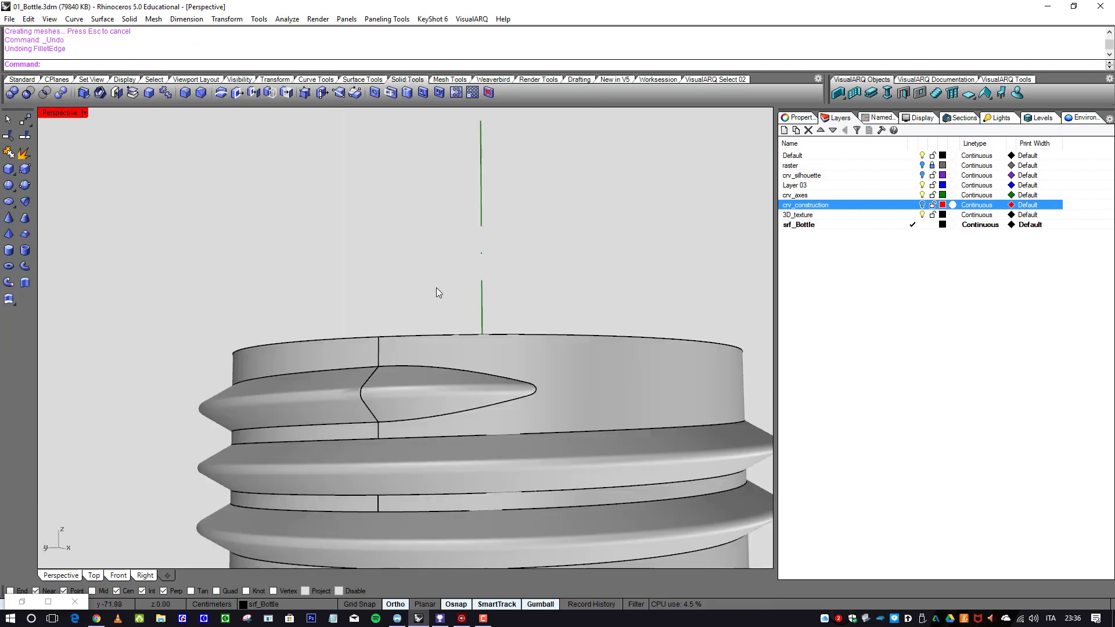
right_click(436, 288)
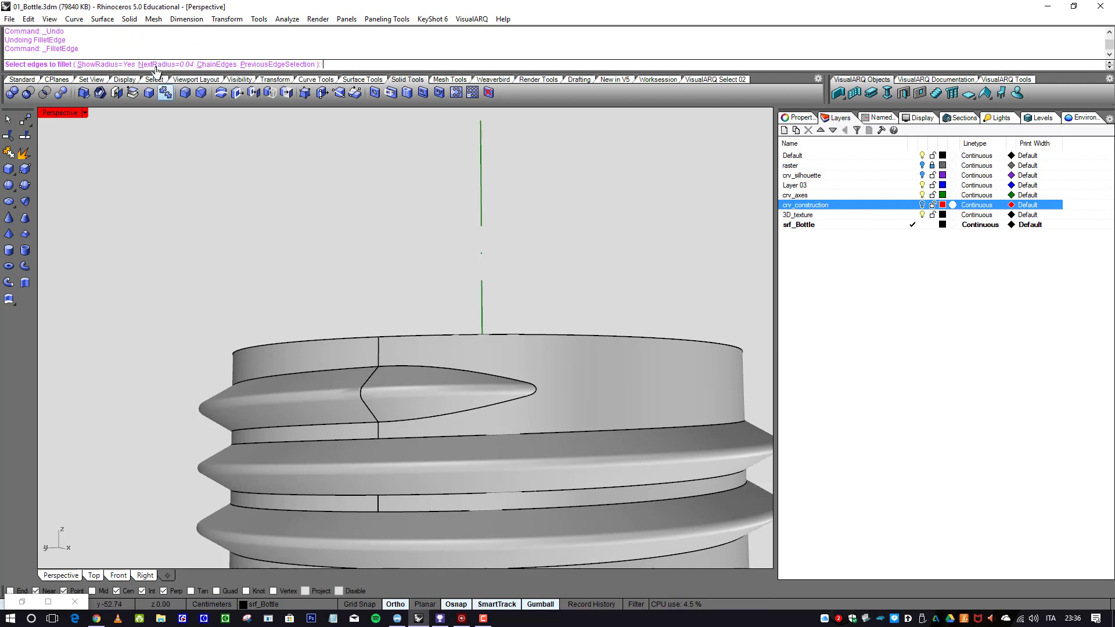